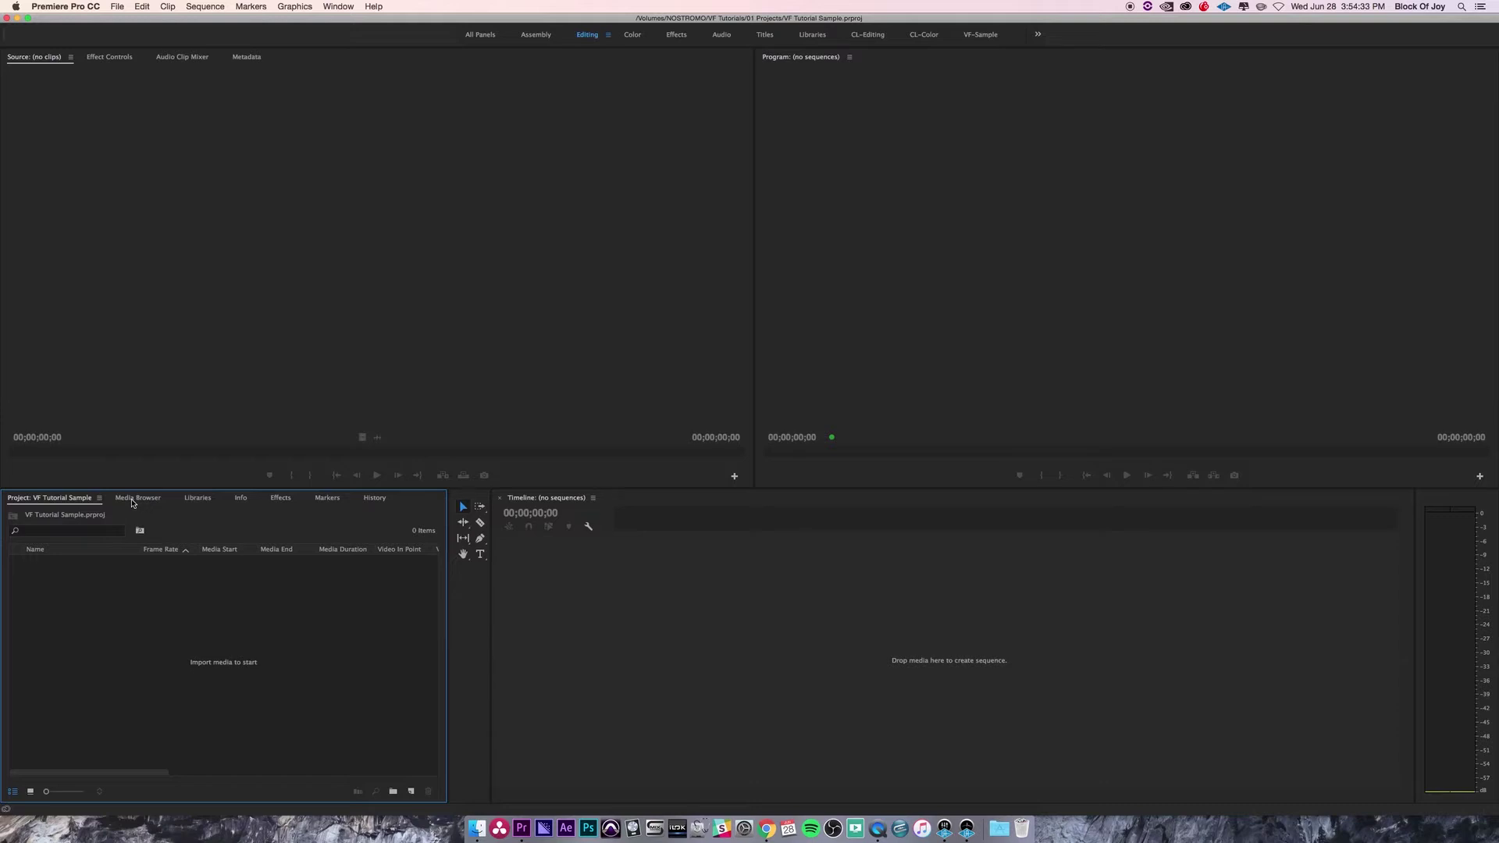
Bring up the Media Browser, enlarge it to fill the window, and restore the panel layout.
click(139, 502)
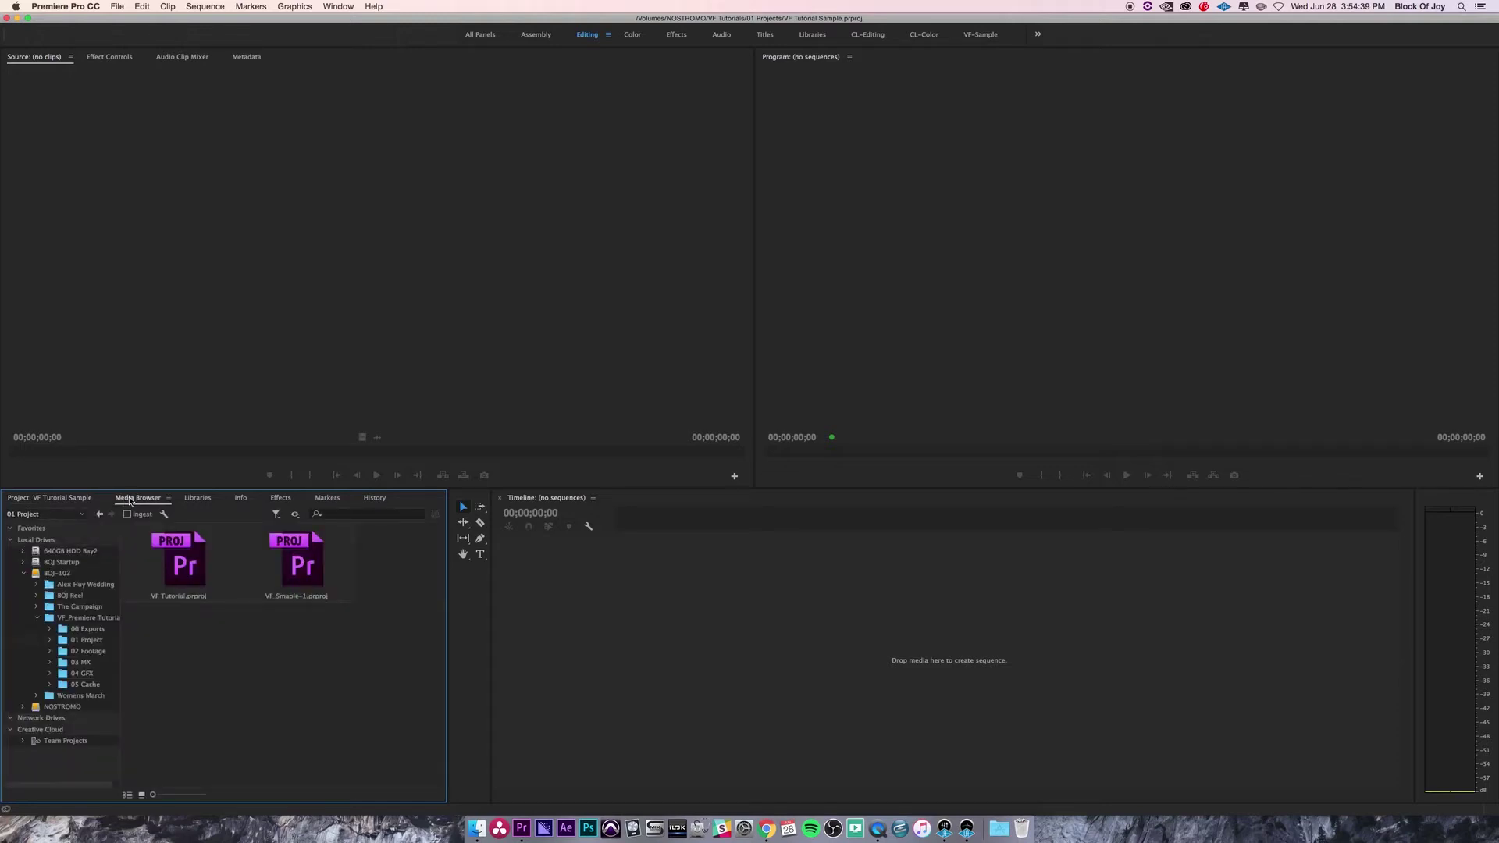
double_click(124, 499)
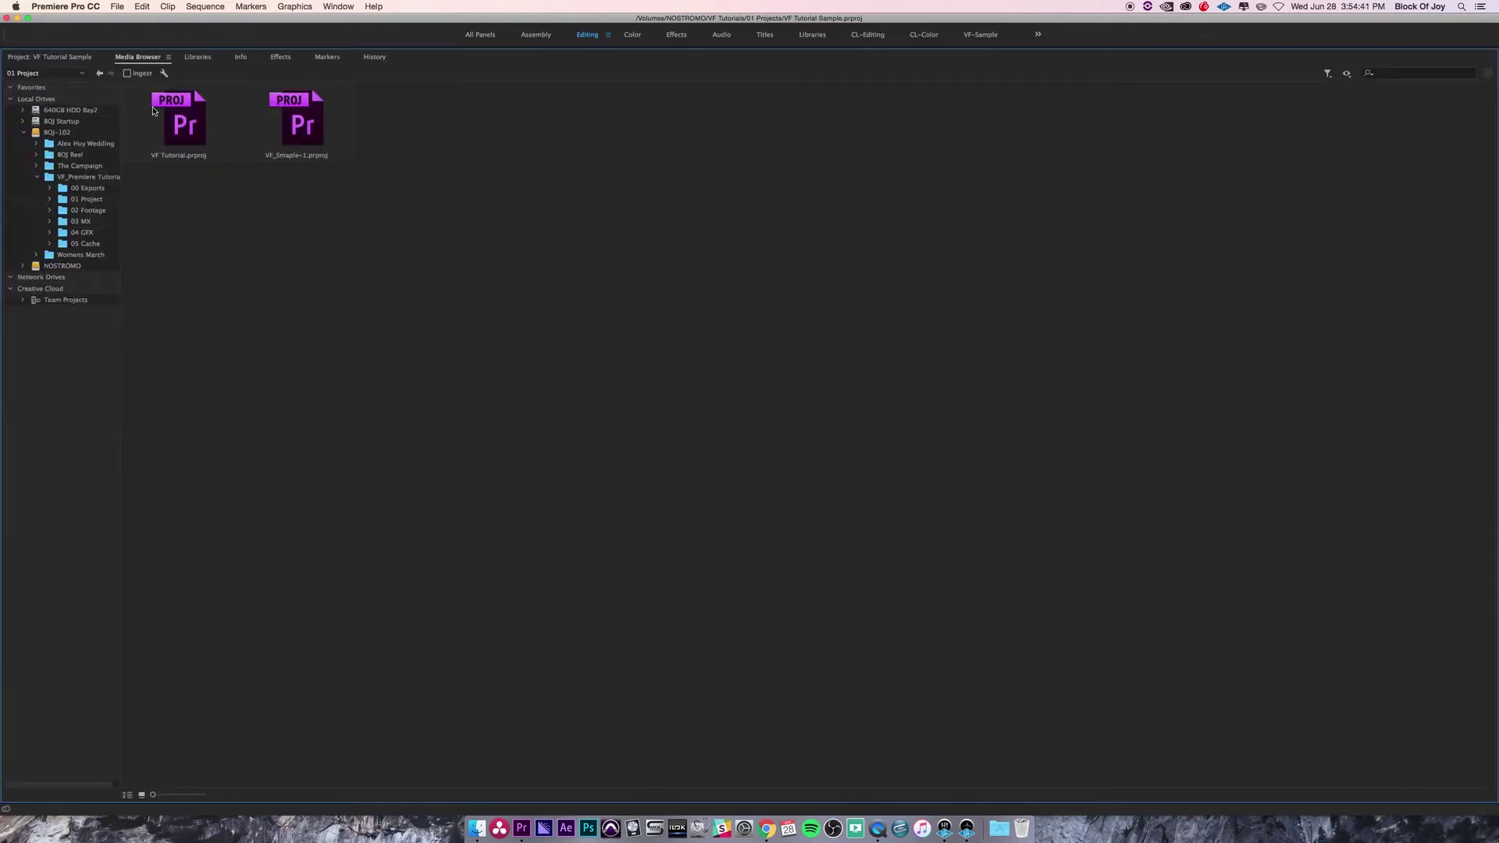
key(grave)
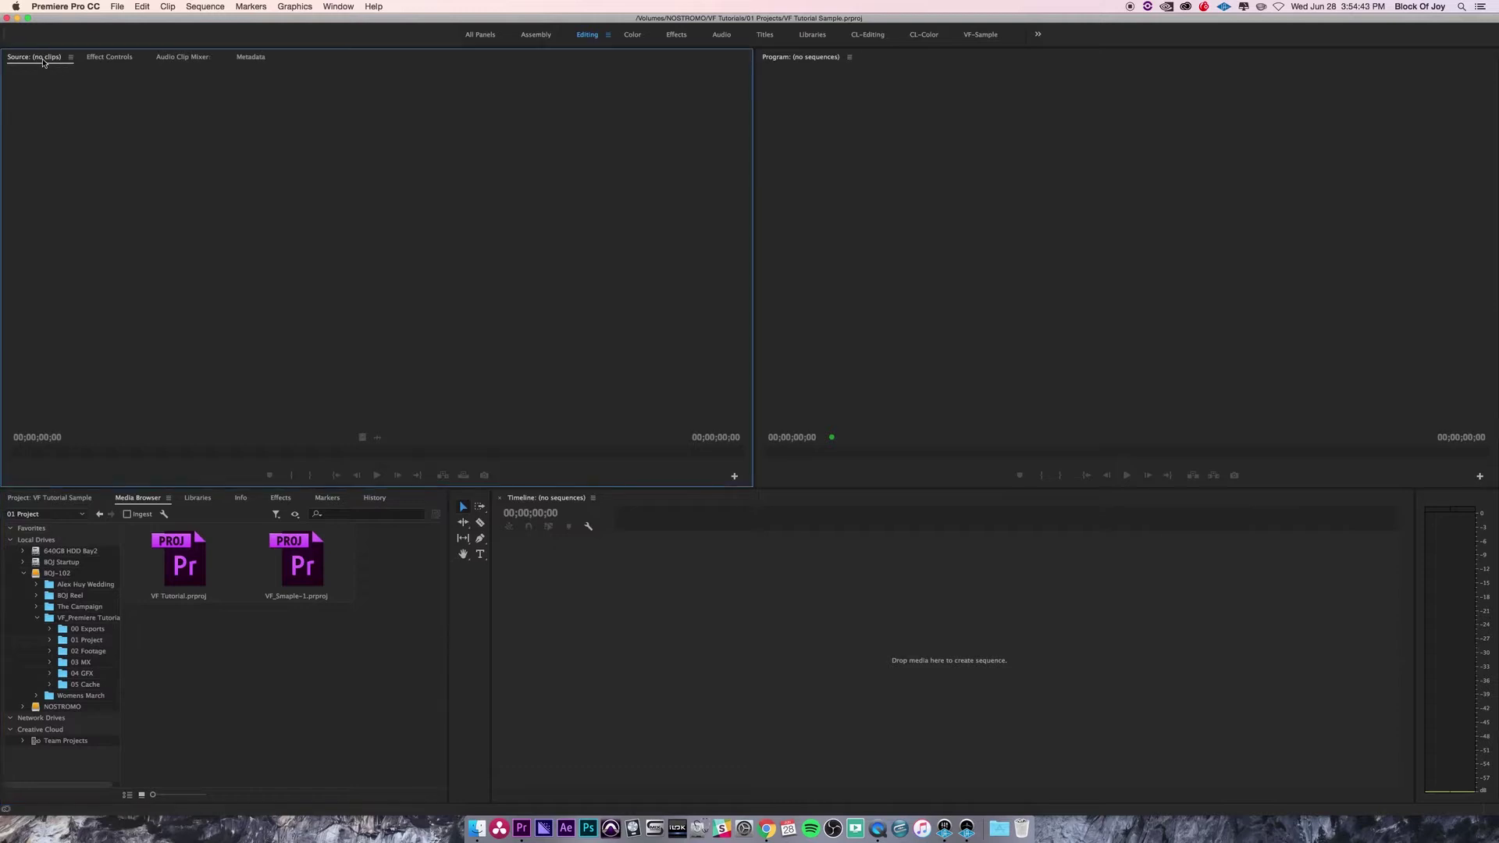
Maximize and restore the Source monitor, the Program monitor and the Timeline one after another.
double_click(47, 63)
key(grave)
click(783, 66)
key(grave)
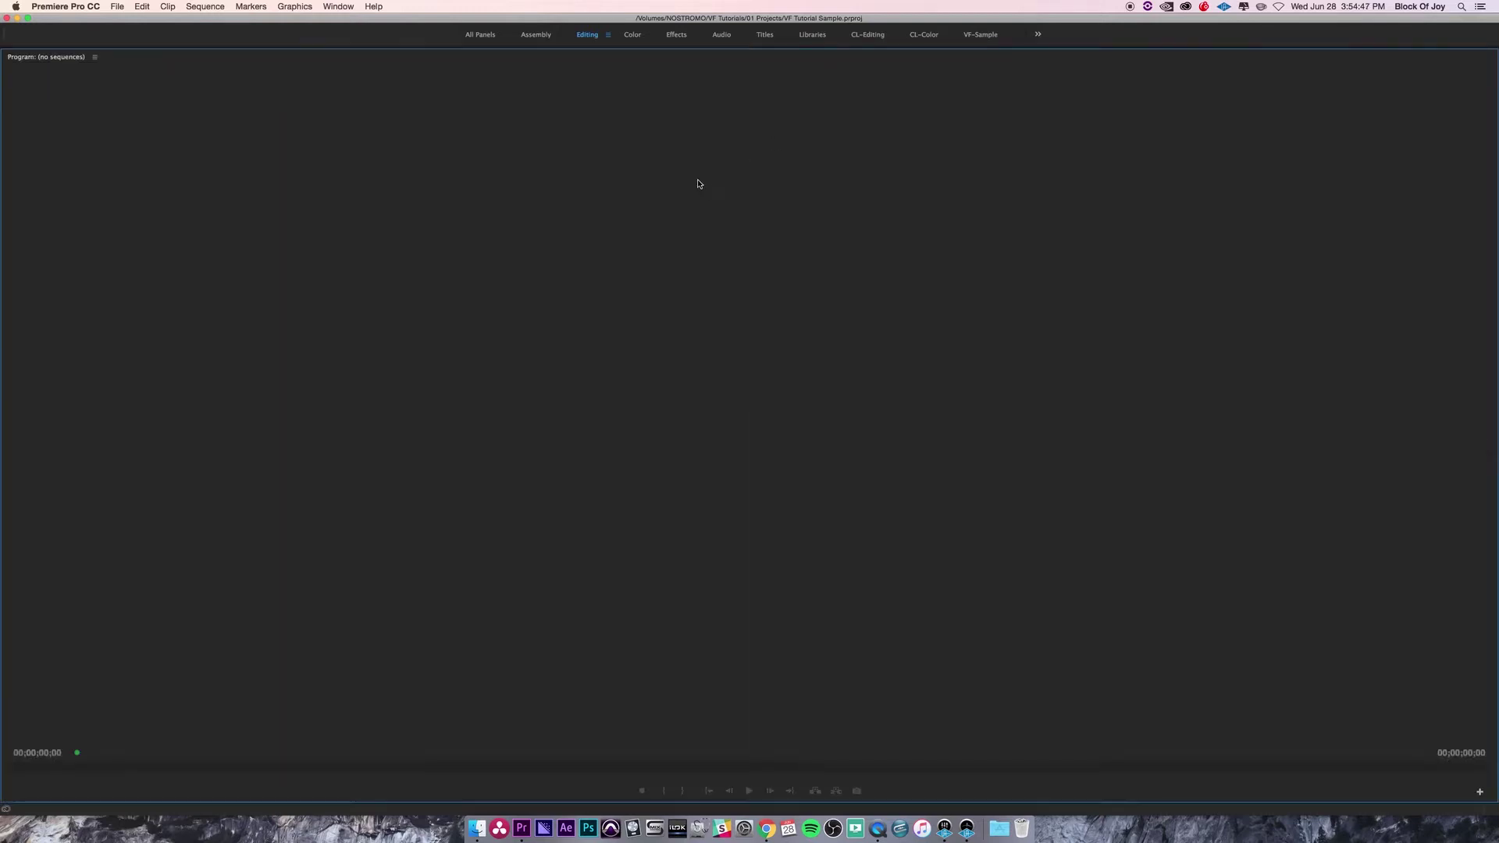
key(grave)
click(553, 509)
key(grave)
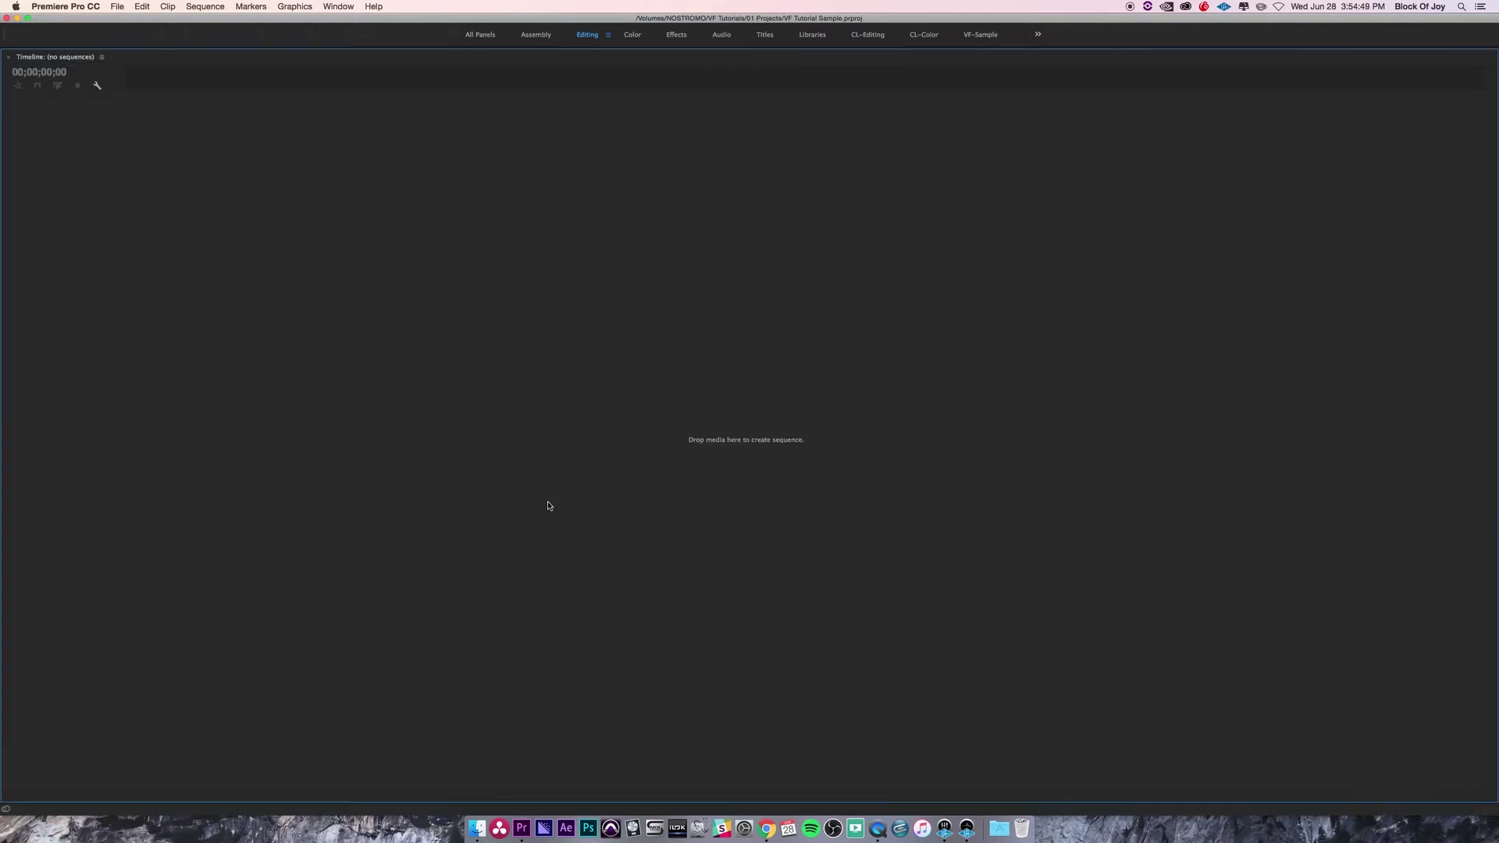
key(grave)
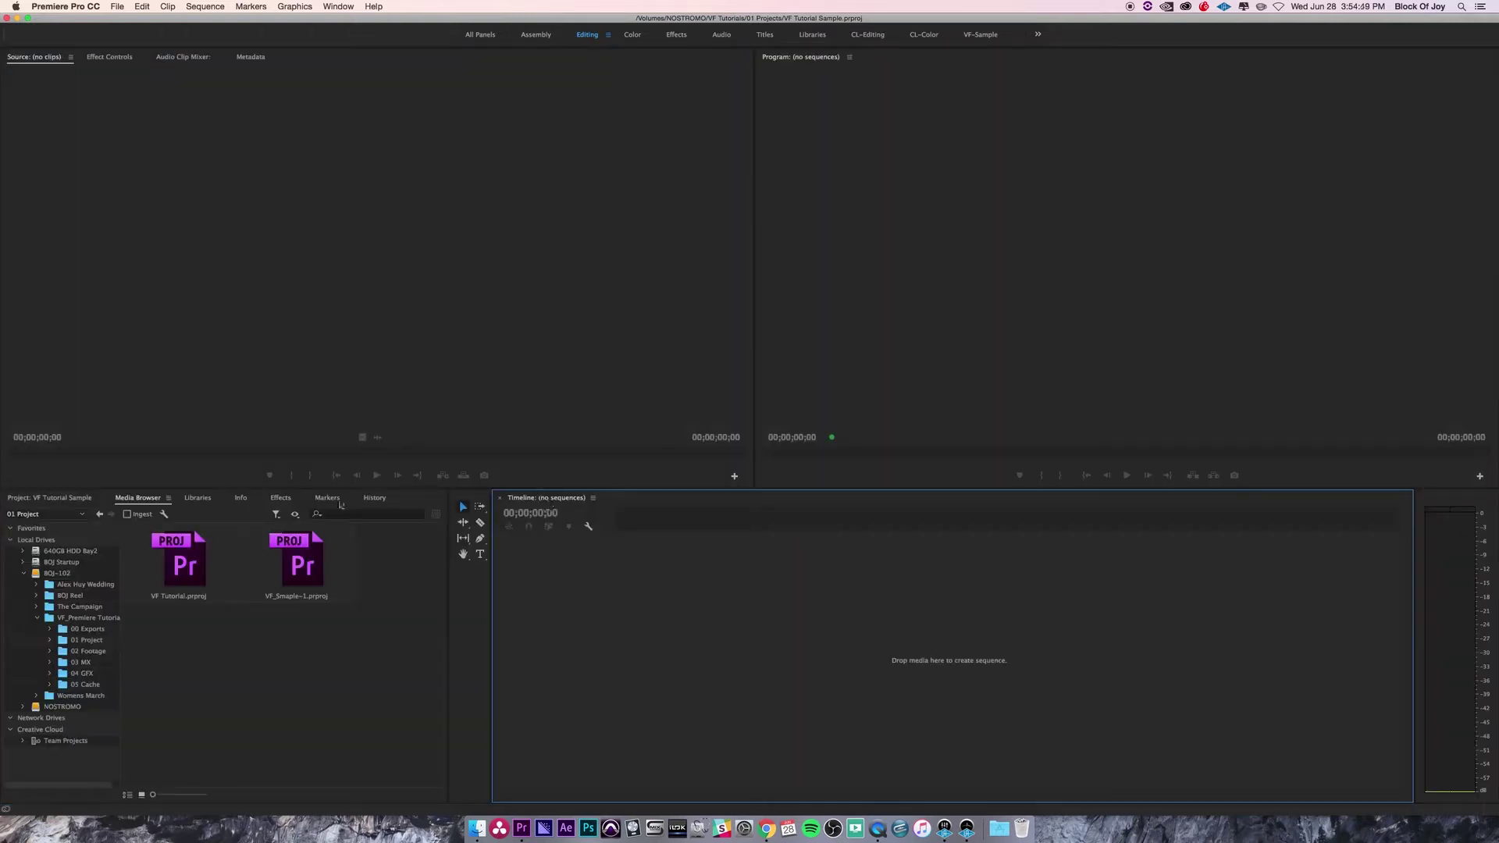
Enlarge the Media Browser so it fills the whole window.
click(109, 501)
key(grave)
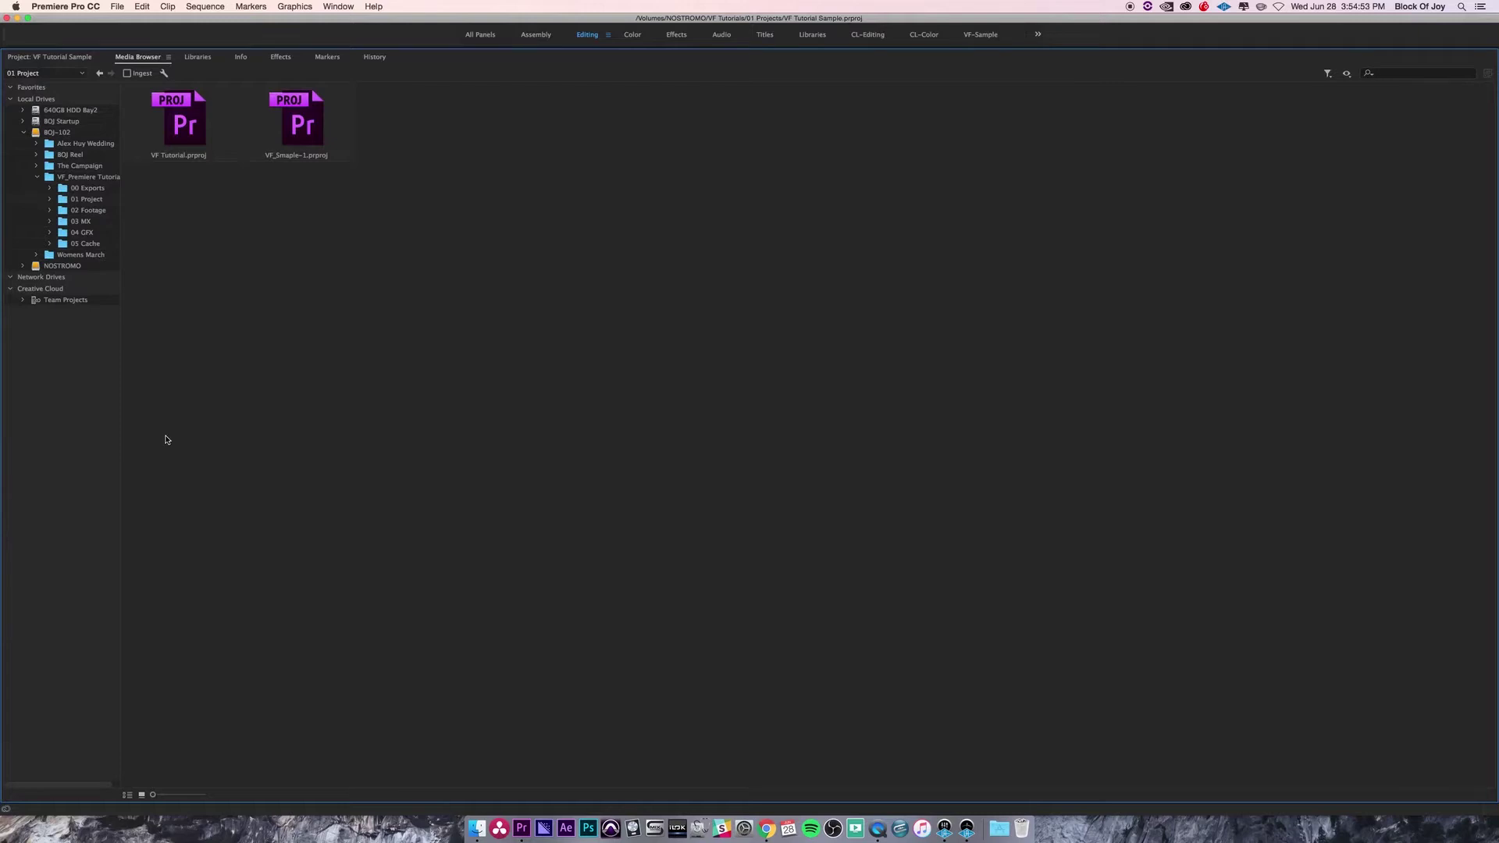
key(grave)
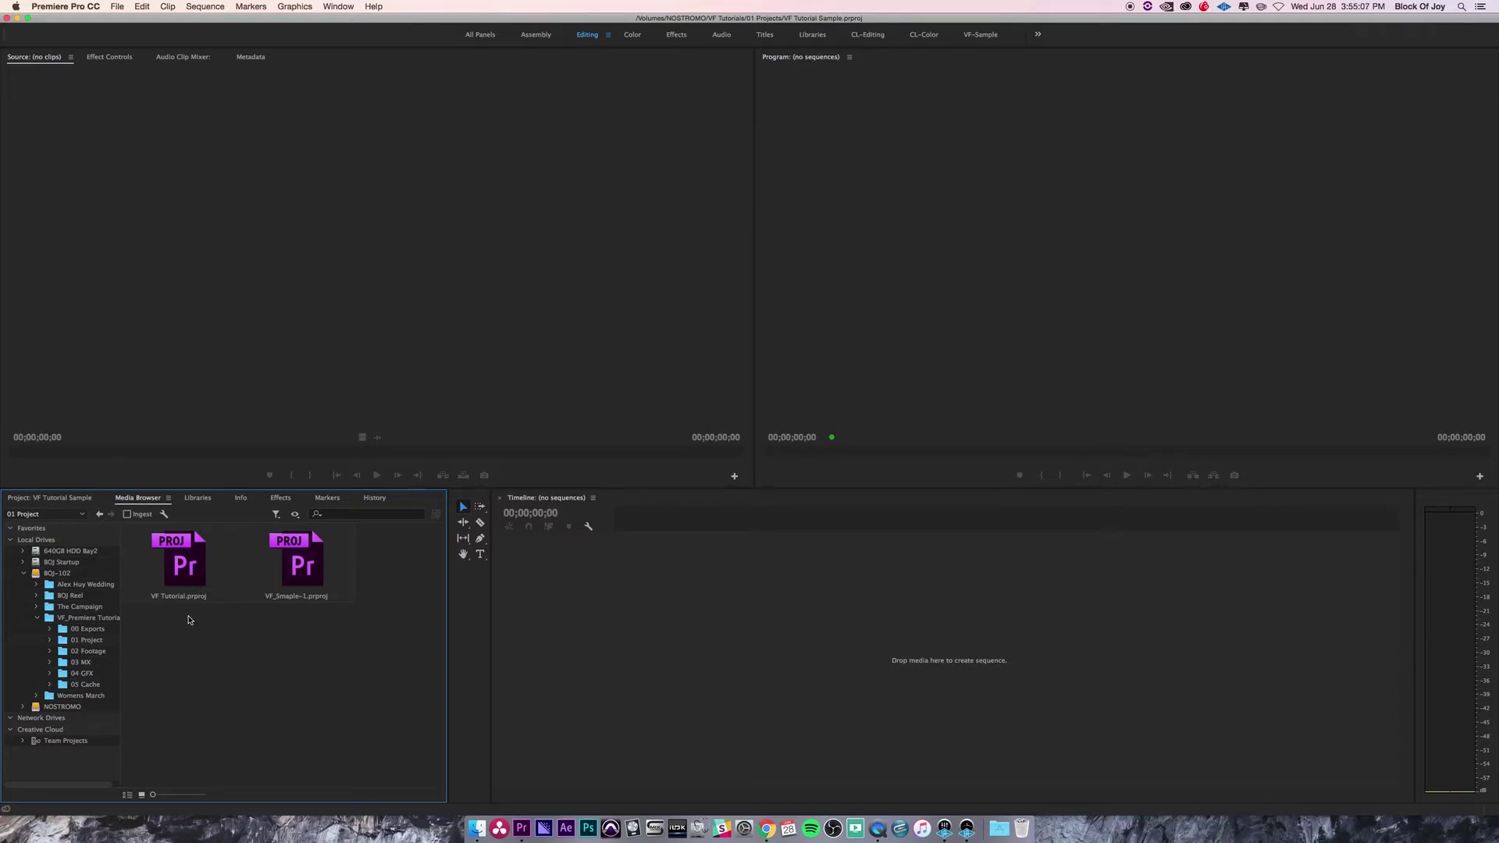
key(grave)
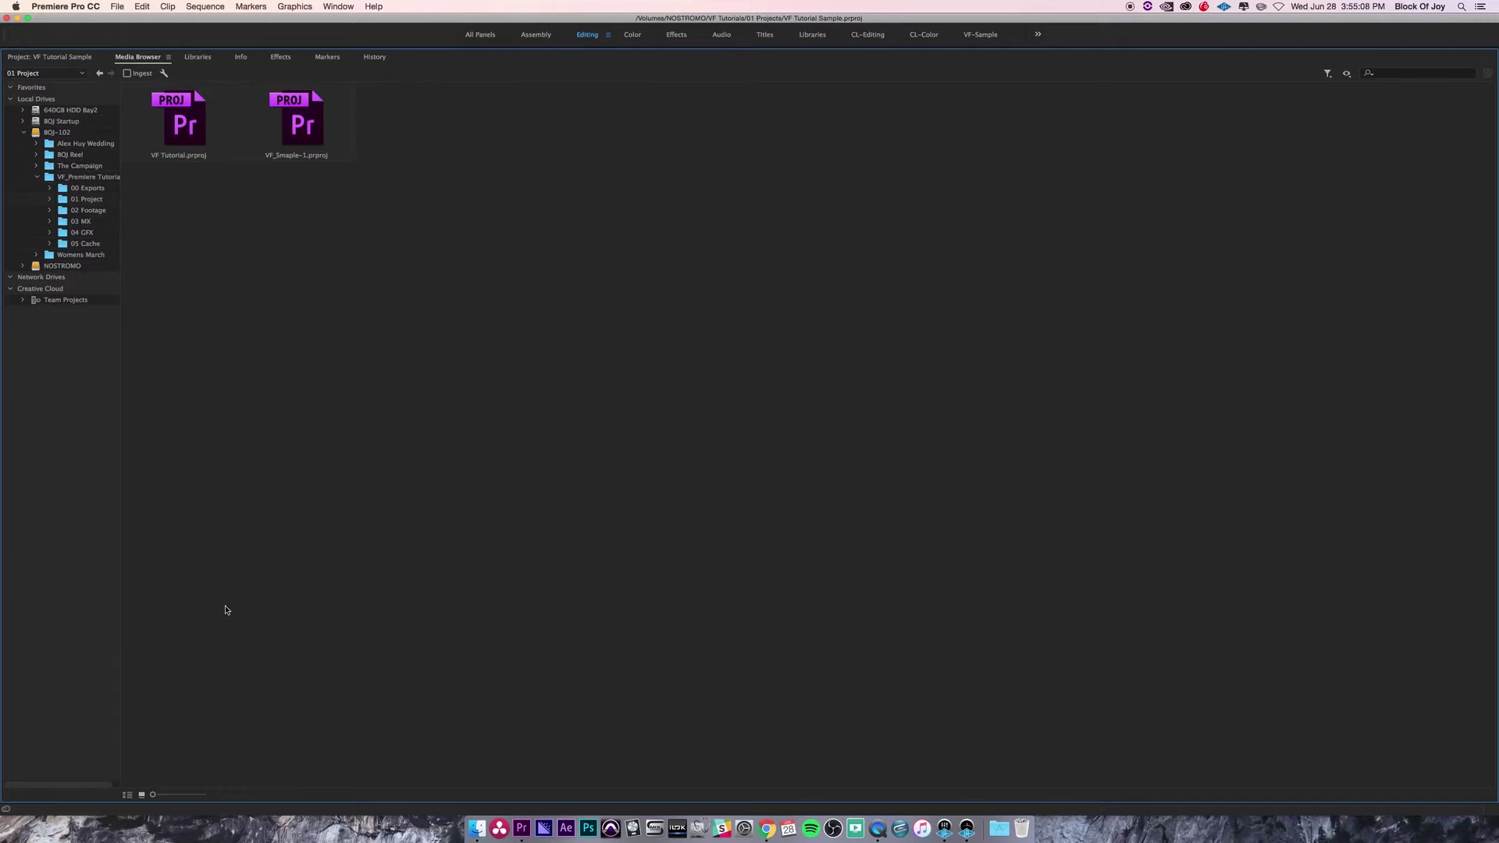
Collapse the BOJ-102 folder tree and look through the contents of the BOJ-102, NOSTROMO and BOJ Startup drives.
click(36, 133)
click(24, 132)
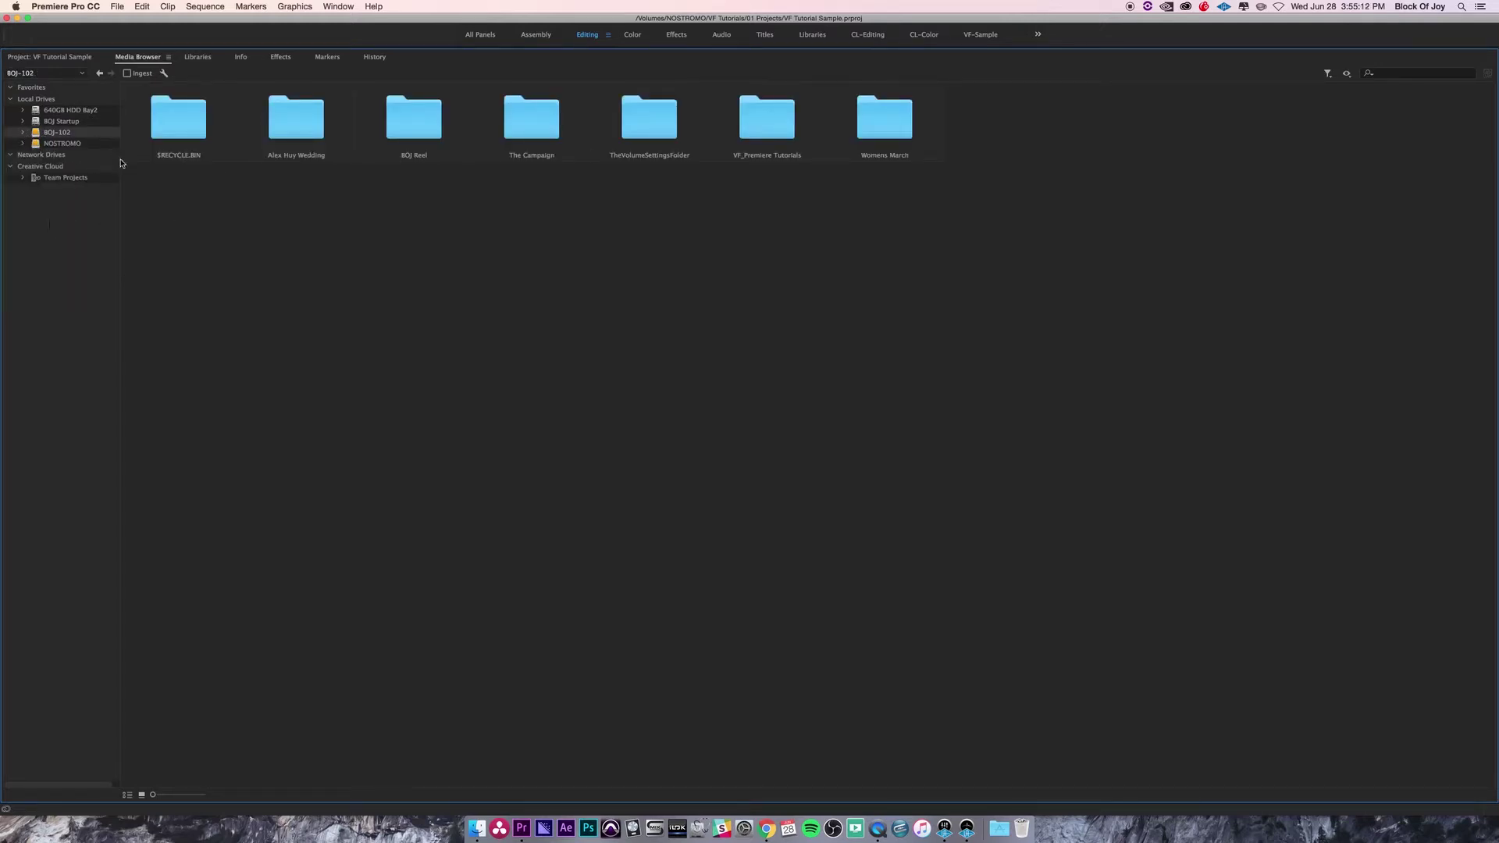
click(56, 144)
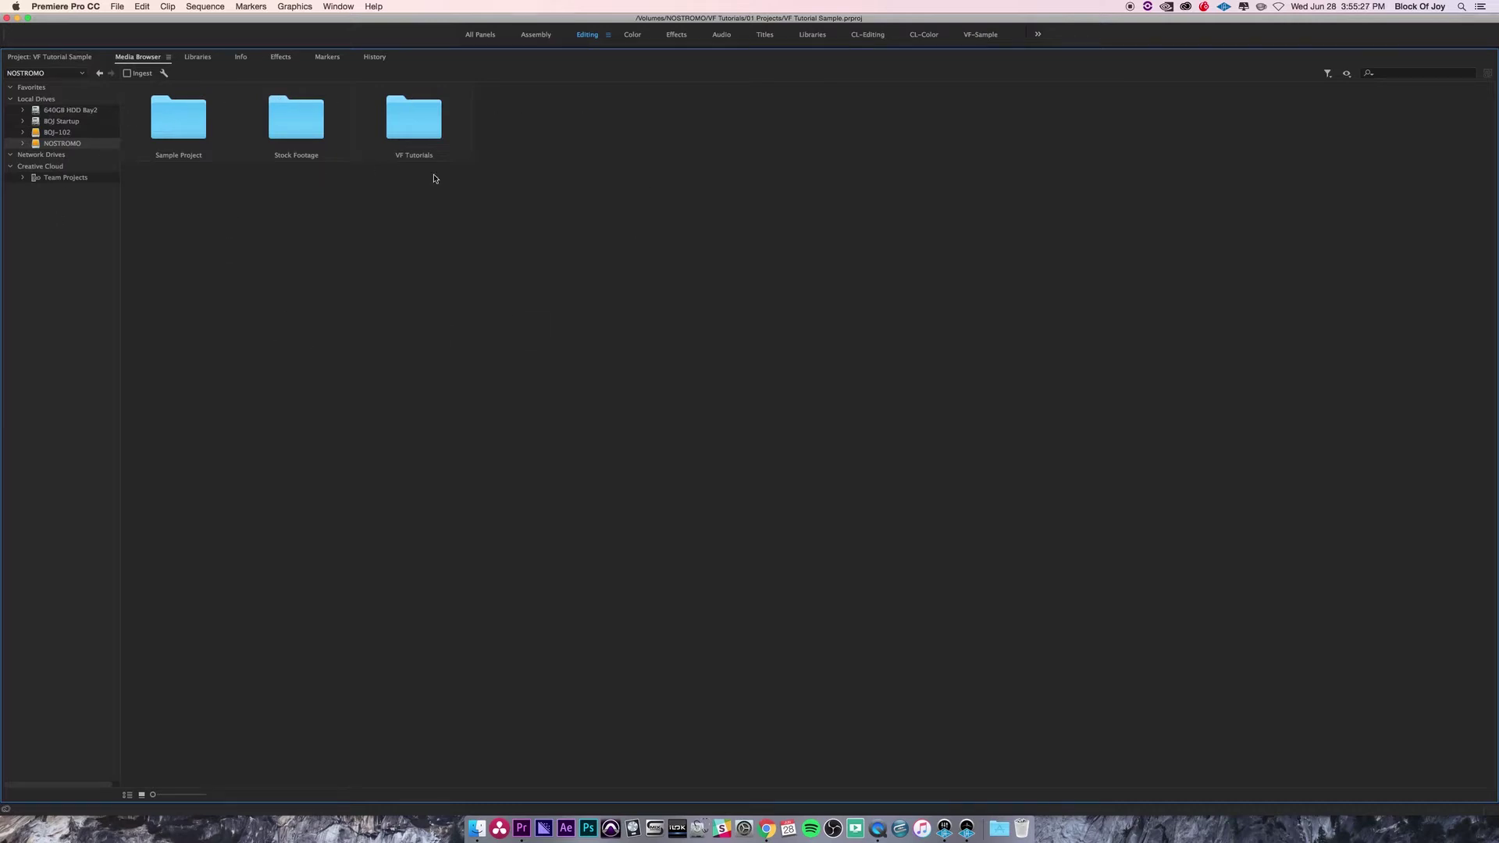
click(37, 133)
click(36, 123)
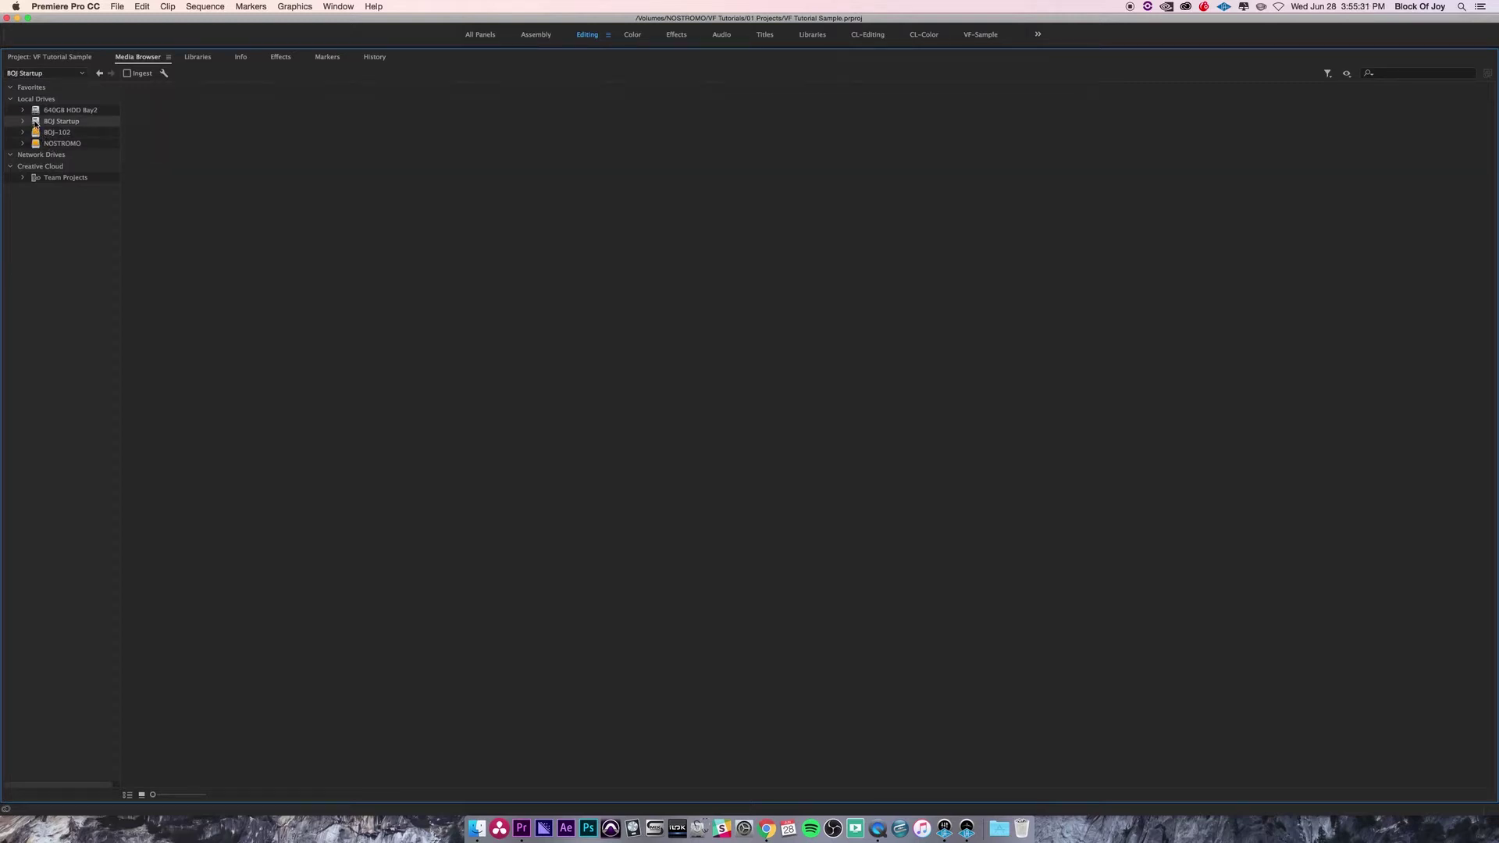
Open the 02 Footage folder inside VF Tutorials on the NOSTROMO drive.
click(39, 144)
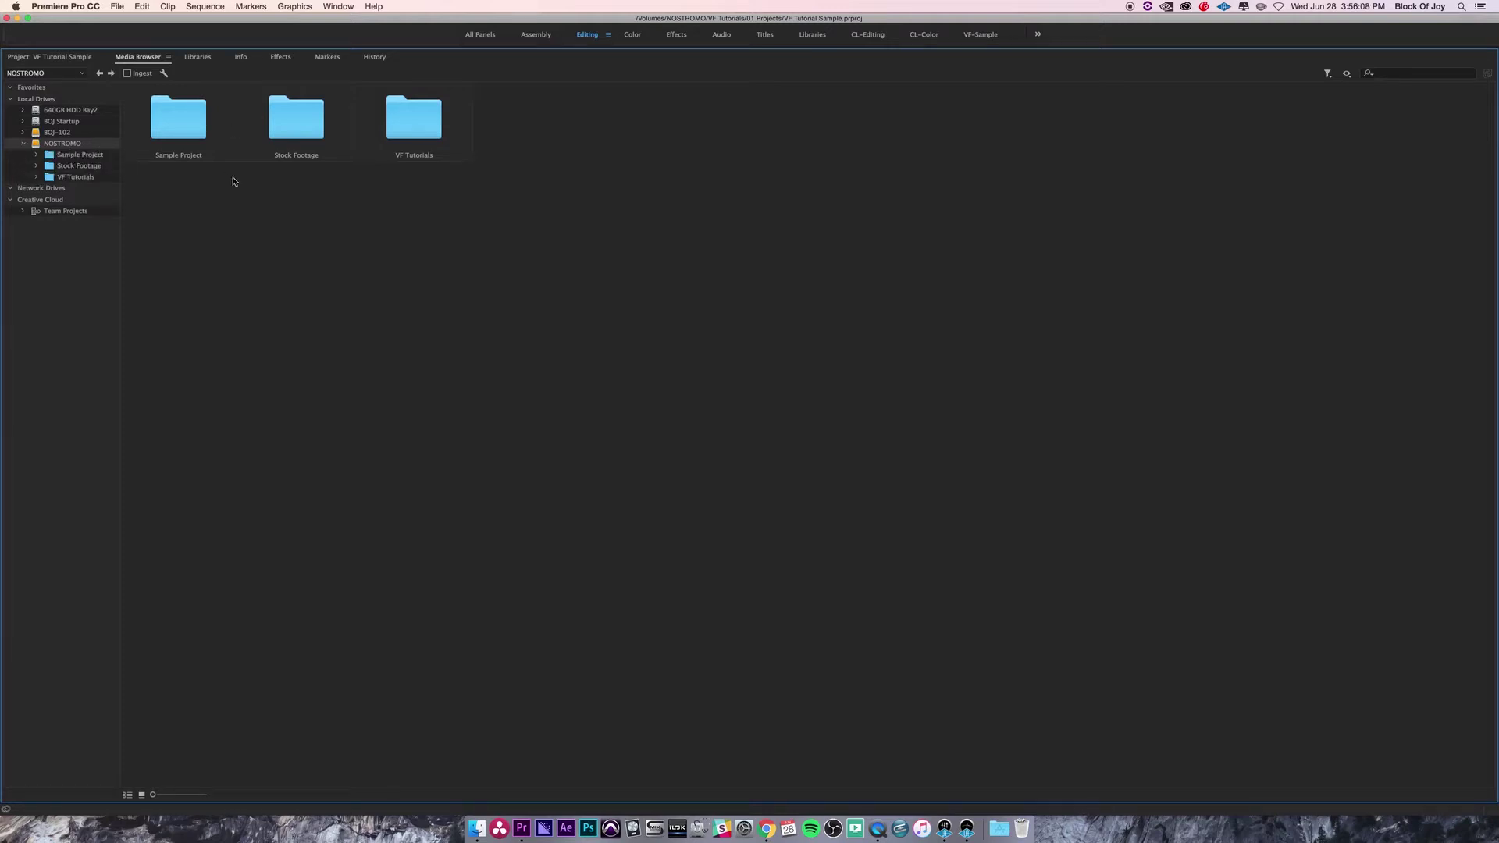
double_click(413, 123)
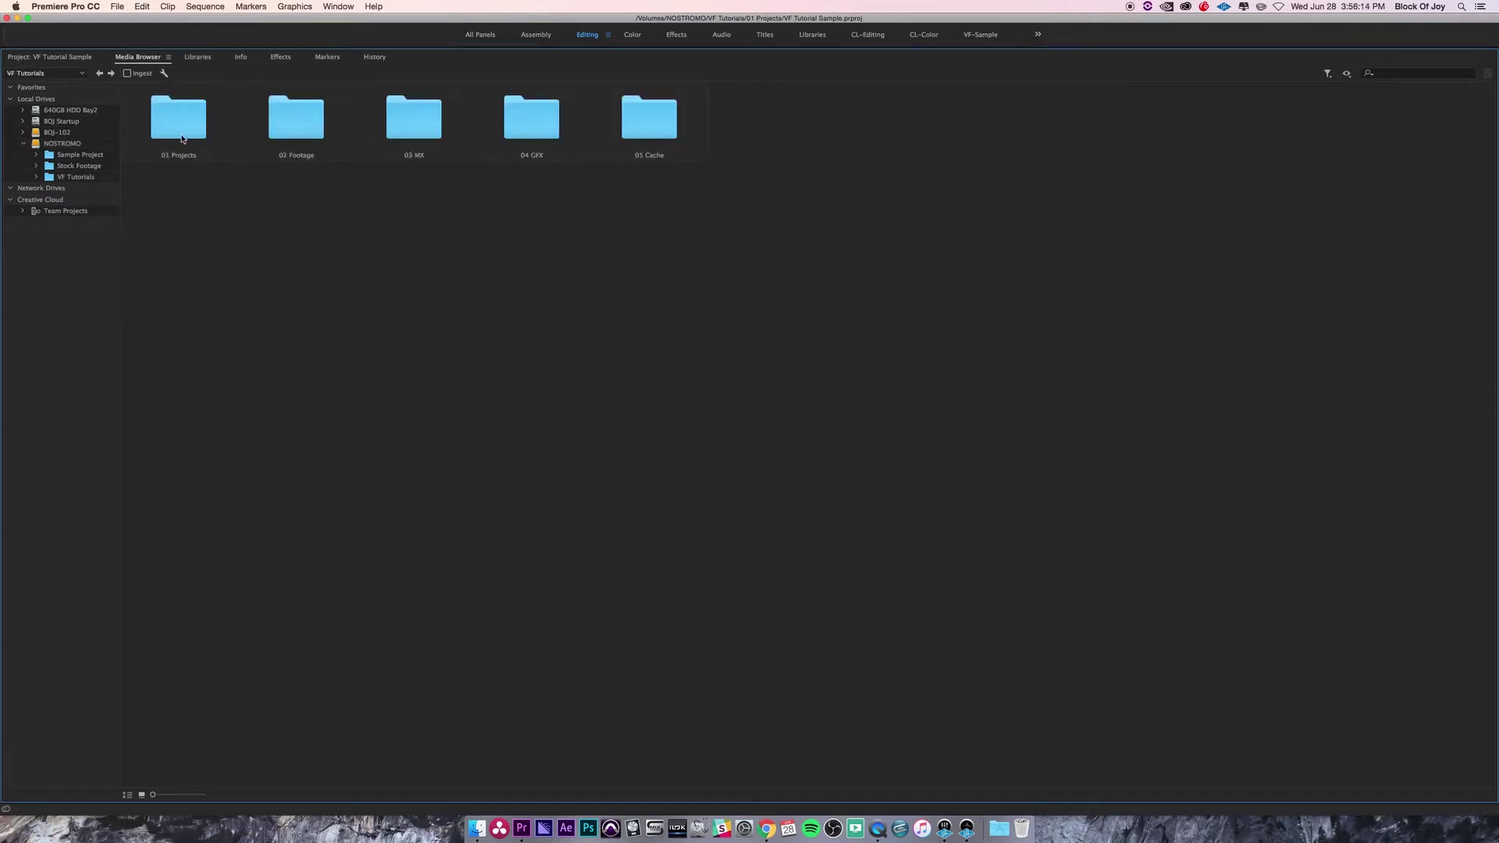
double_click(293, 127)
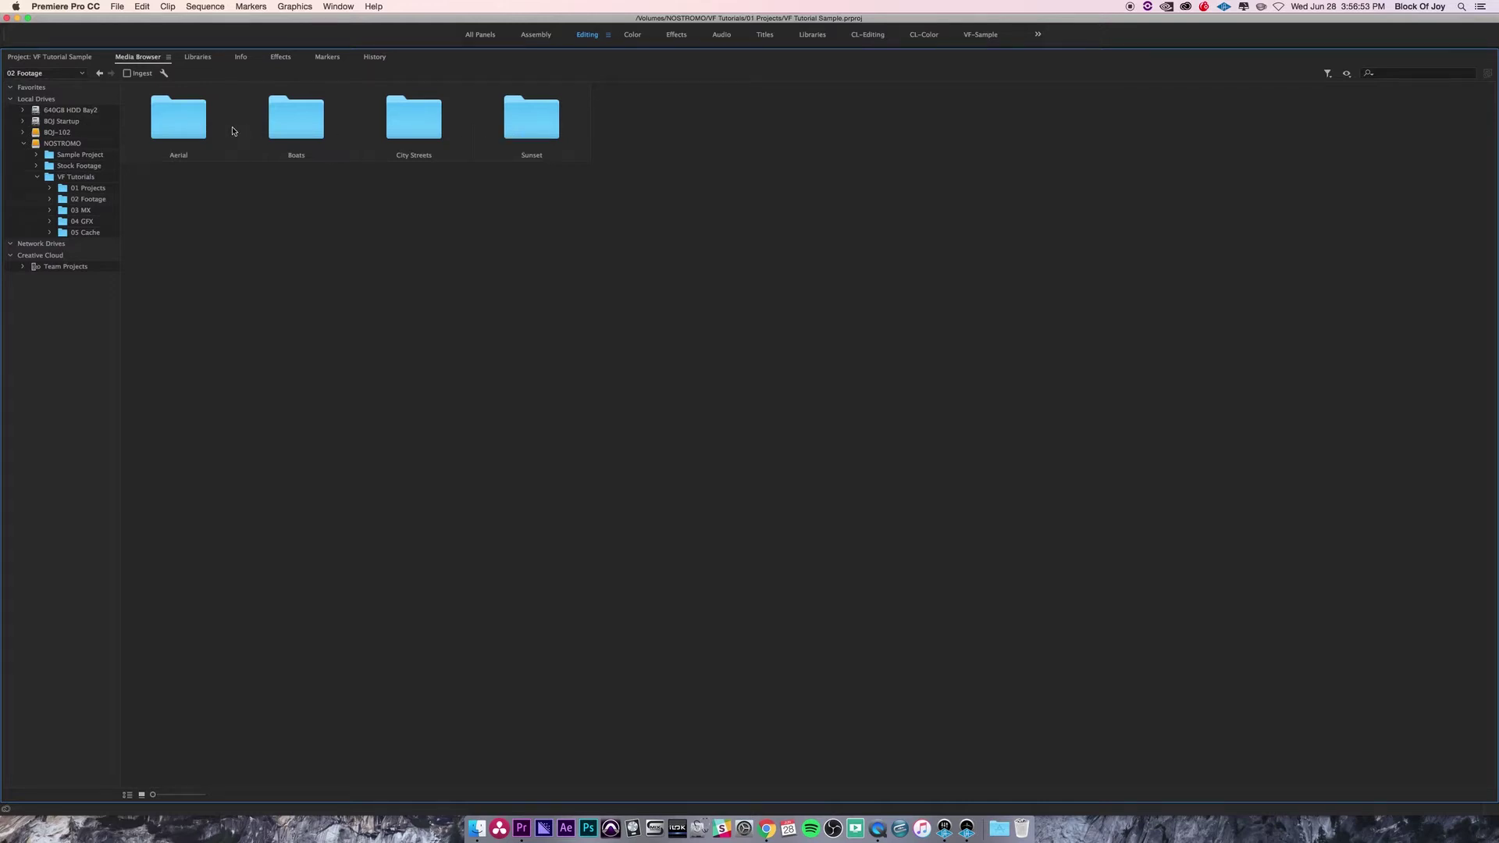
Select the Aerial, Boats, City Streets and Sunset folders together and import them into the project.
click(179, 121)
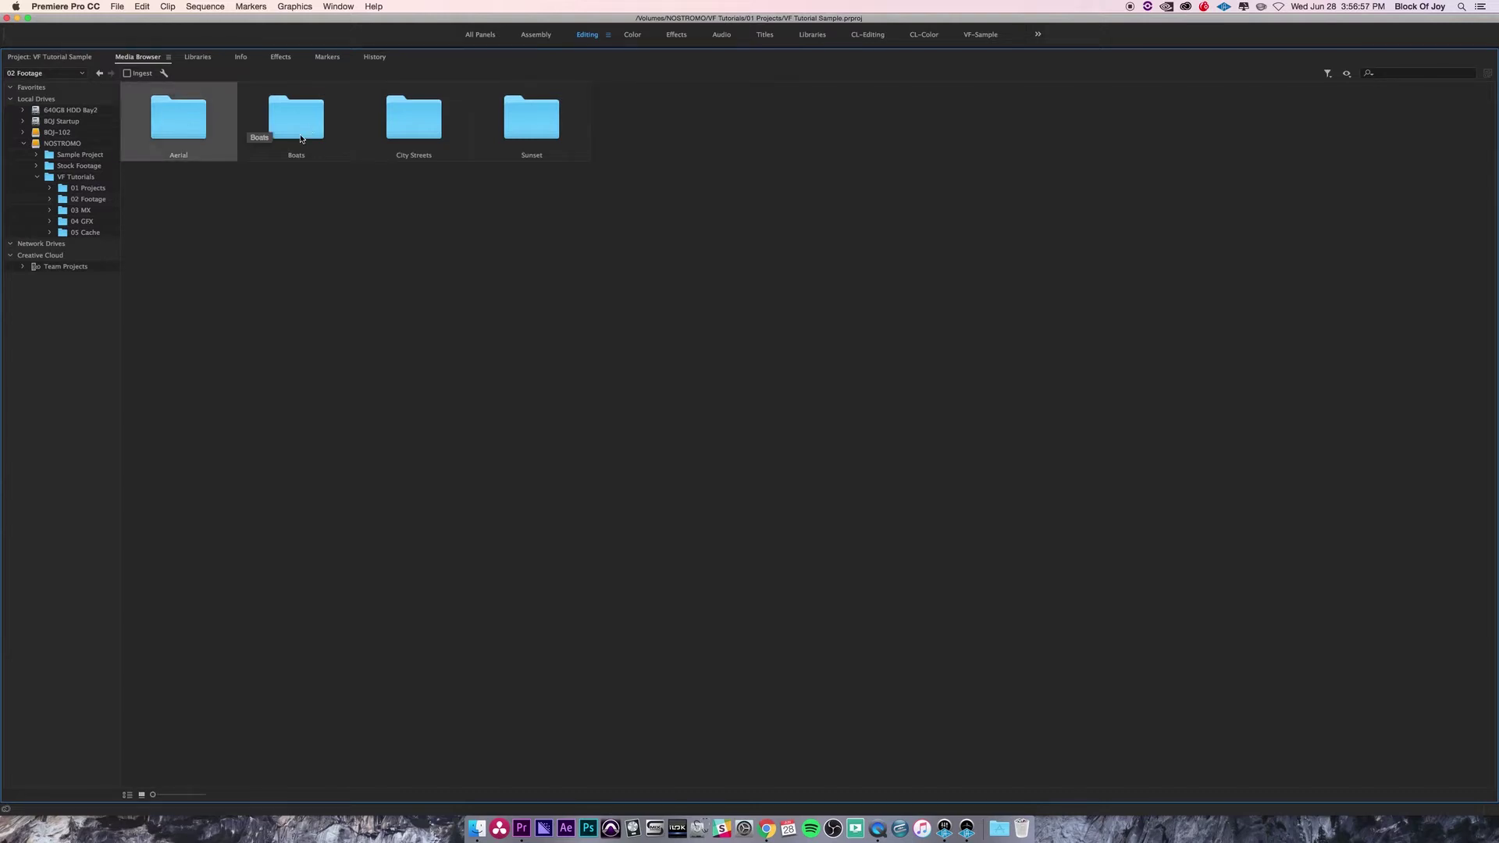
drag(683, 185, 166, 119)
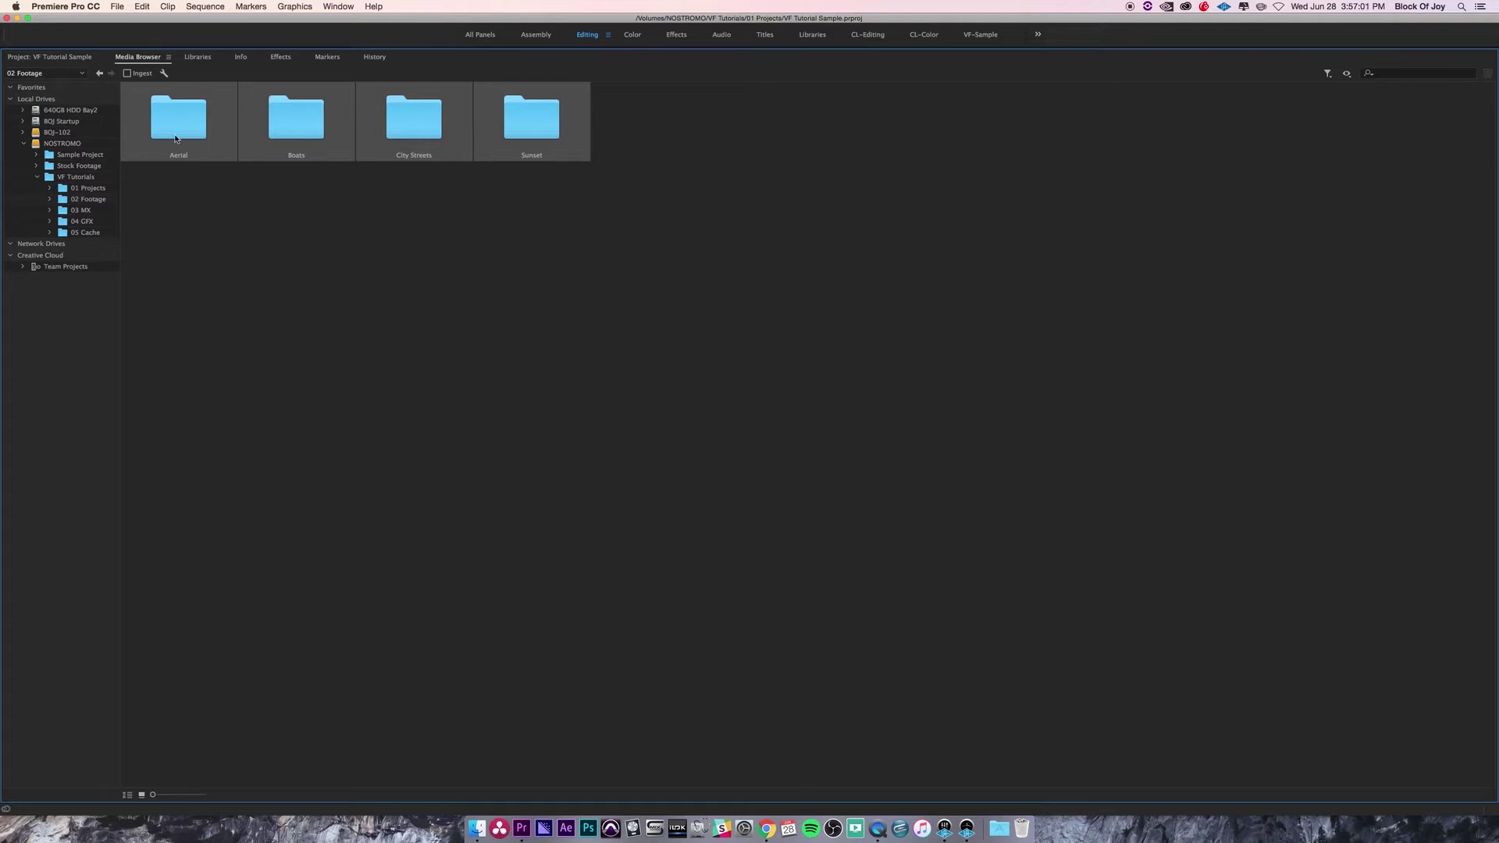
click(235, 162)
click(162, 121)
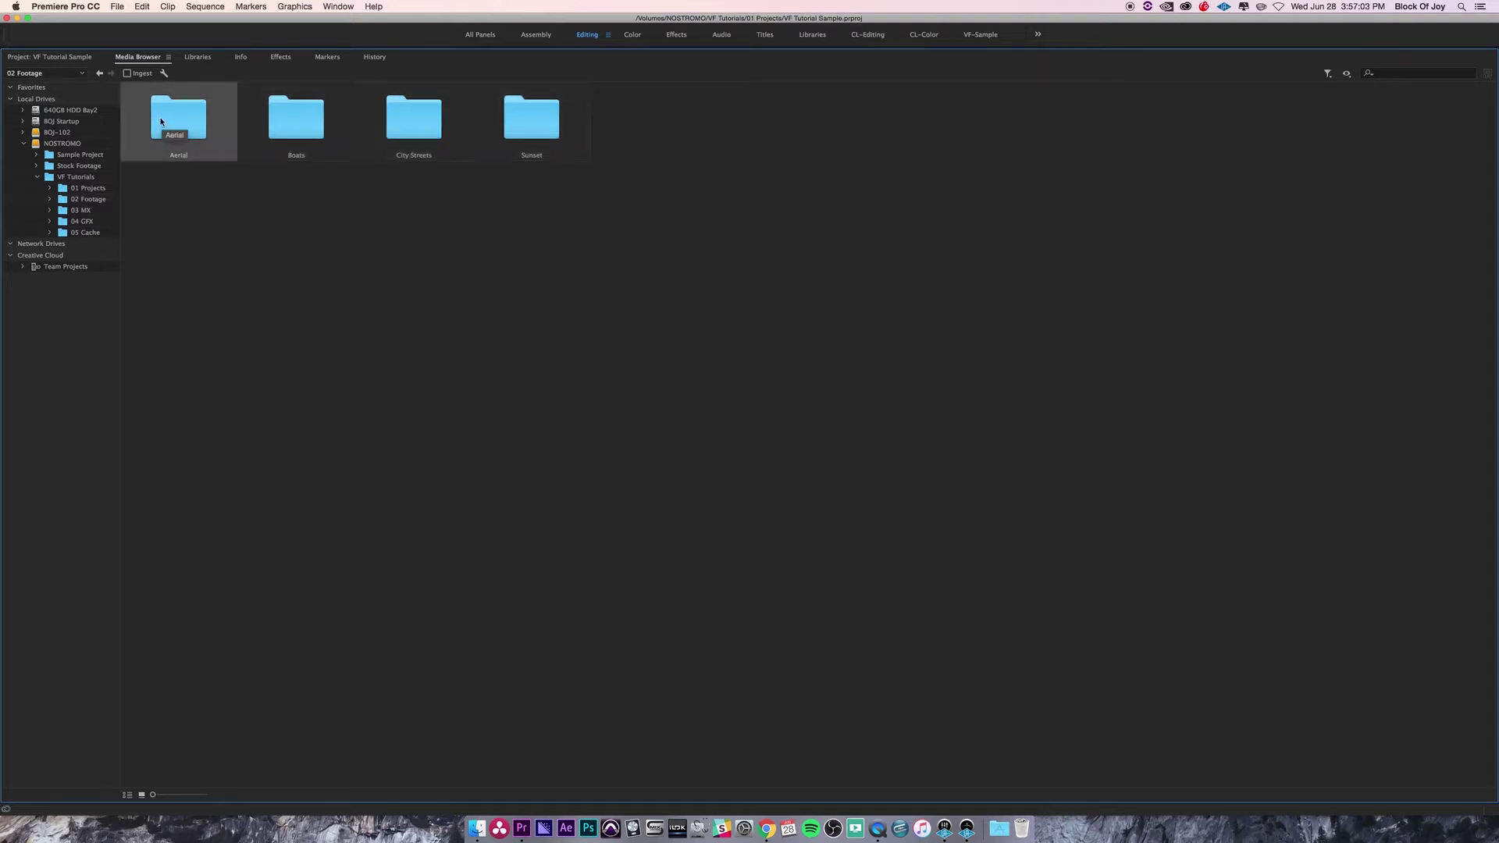
shift+click(545, 122)
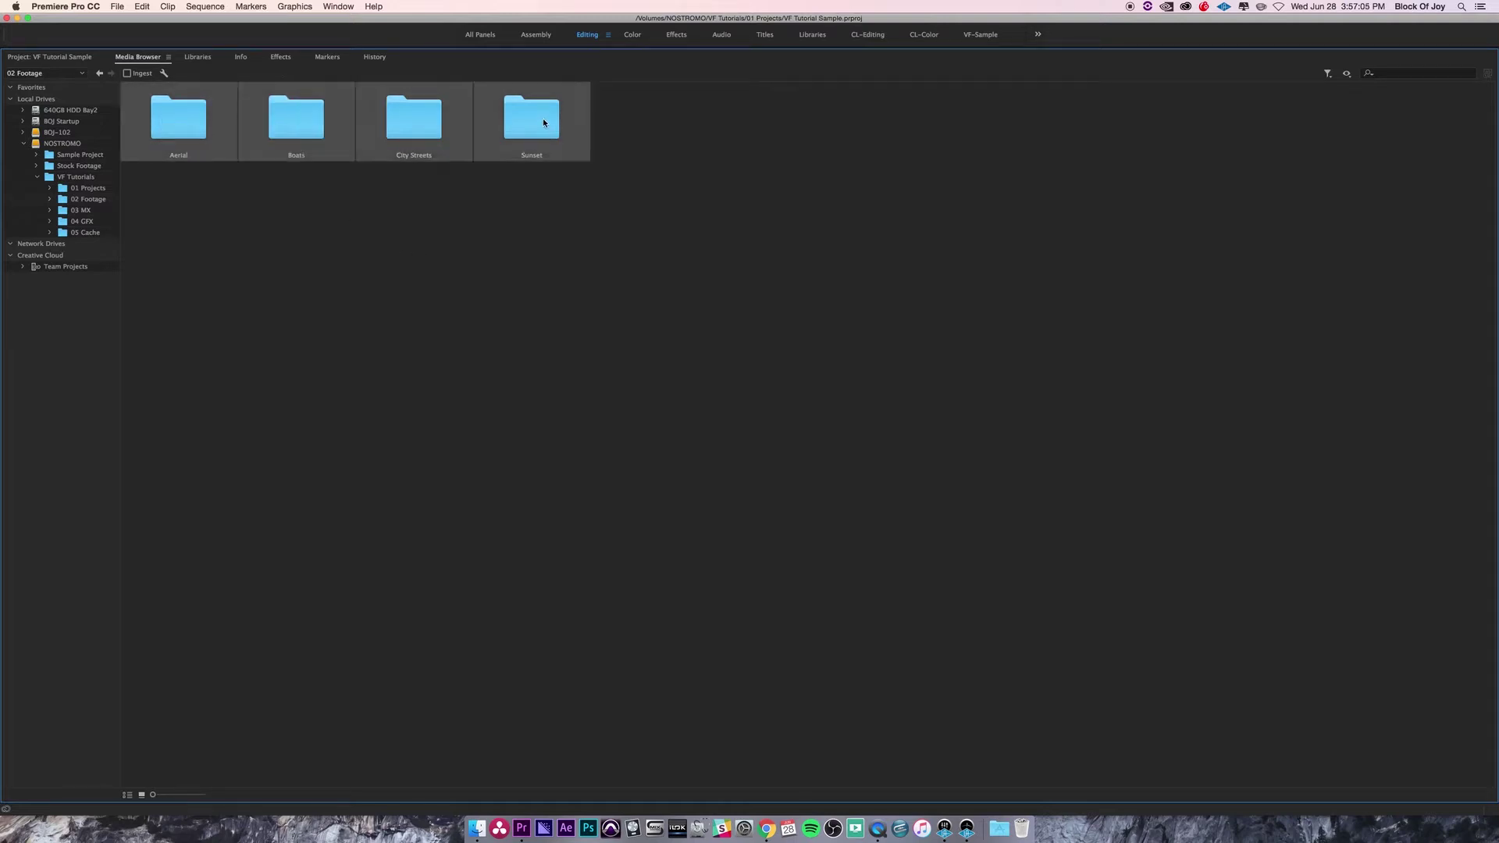
right_click(185, 122)
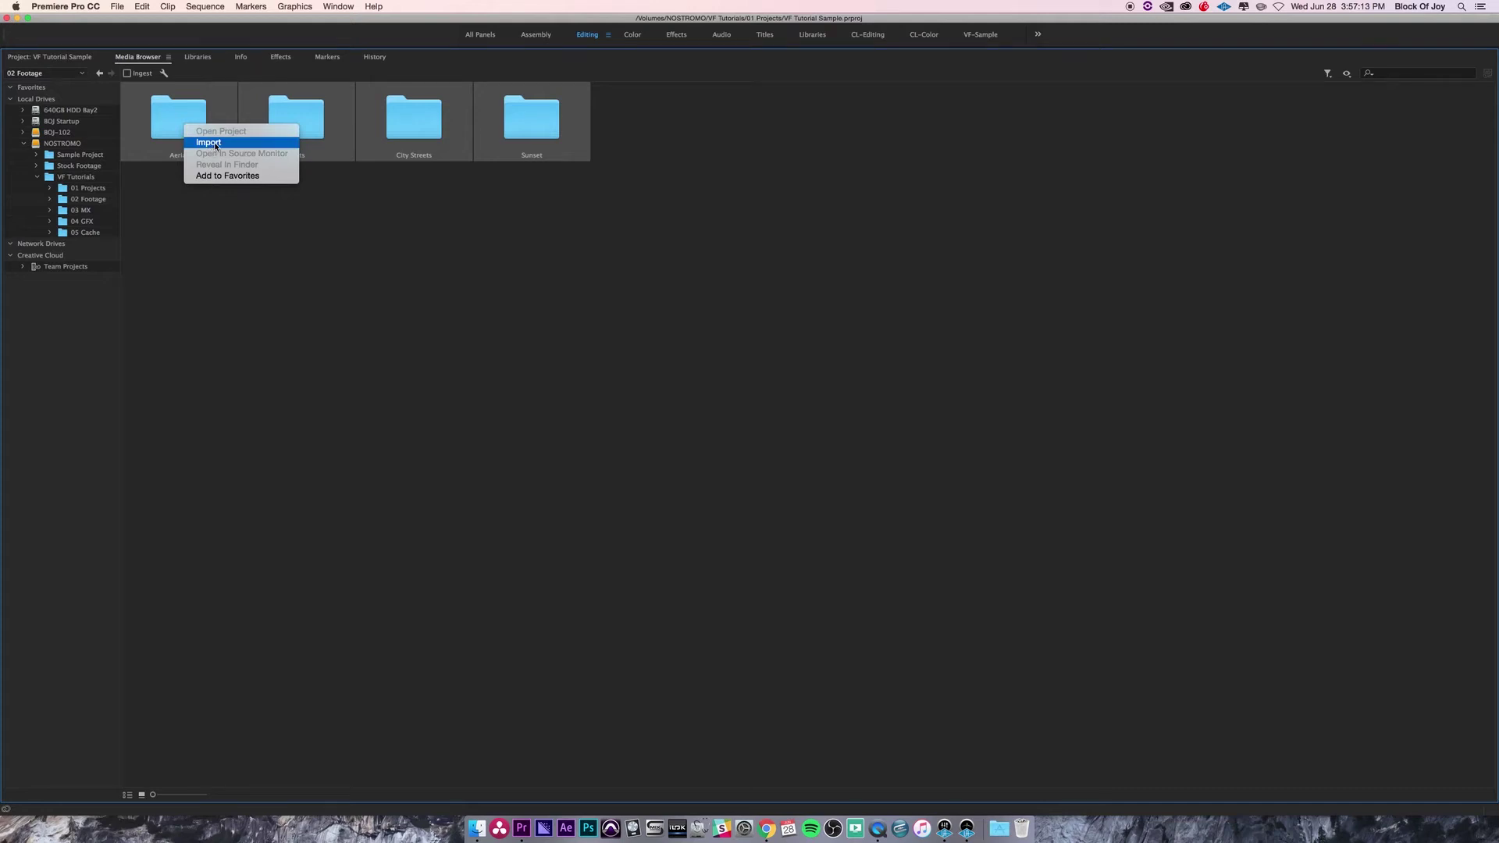
click(209, 143)
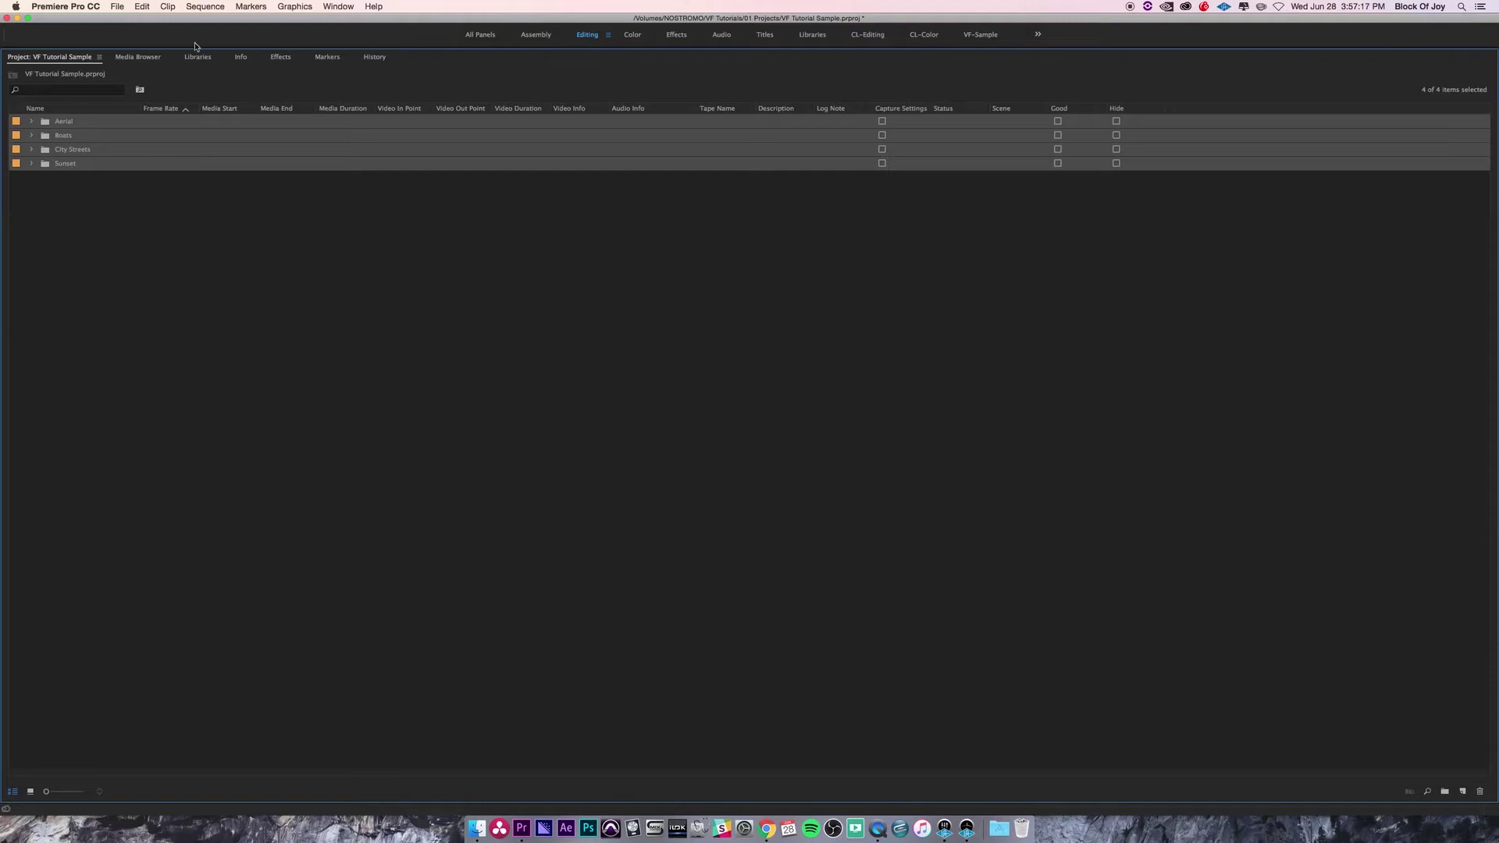
Restore the panel layout and check the clips in the Aerial, Boats, City Streets and Sunset bins, leaving all four bins collapsed.
double_click(68, 60)
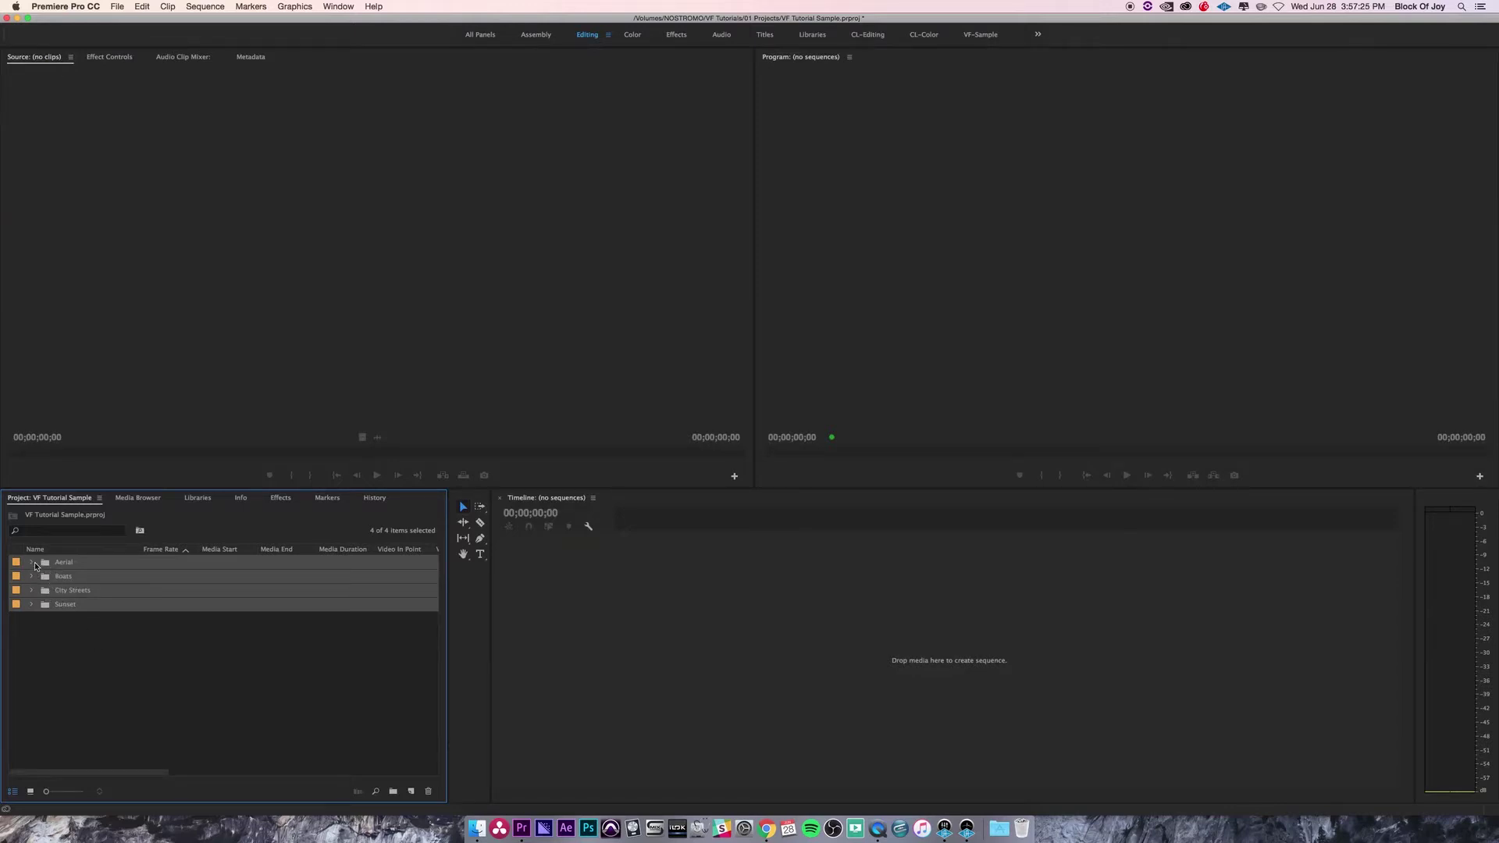
click(31, 563)
click(31, 605)
click(31, 647)
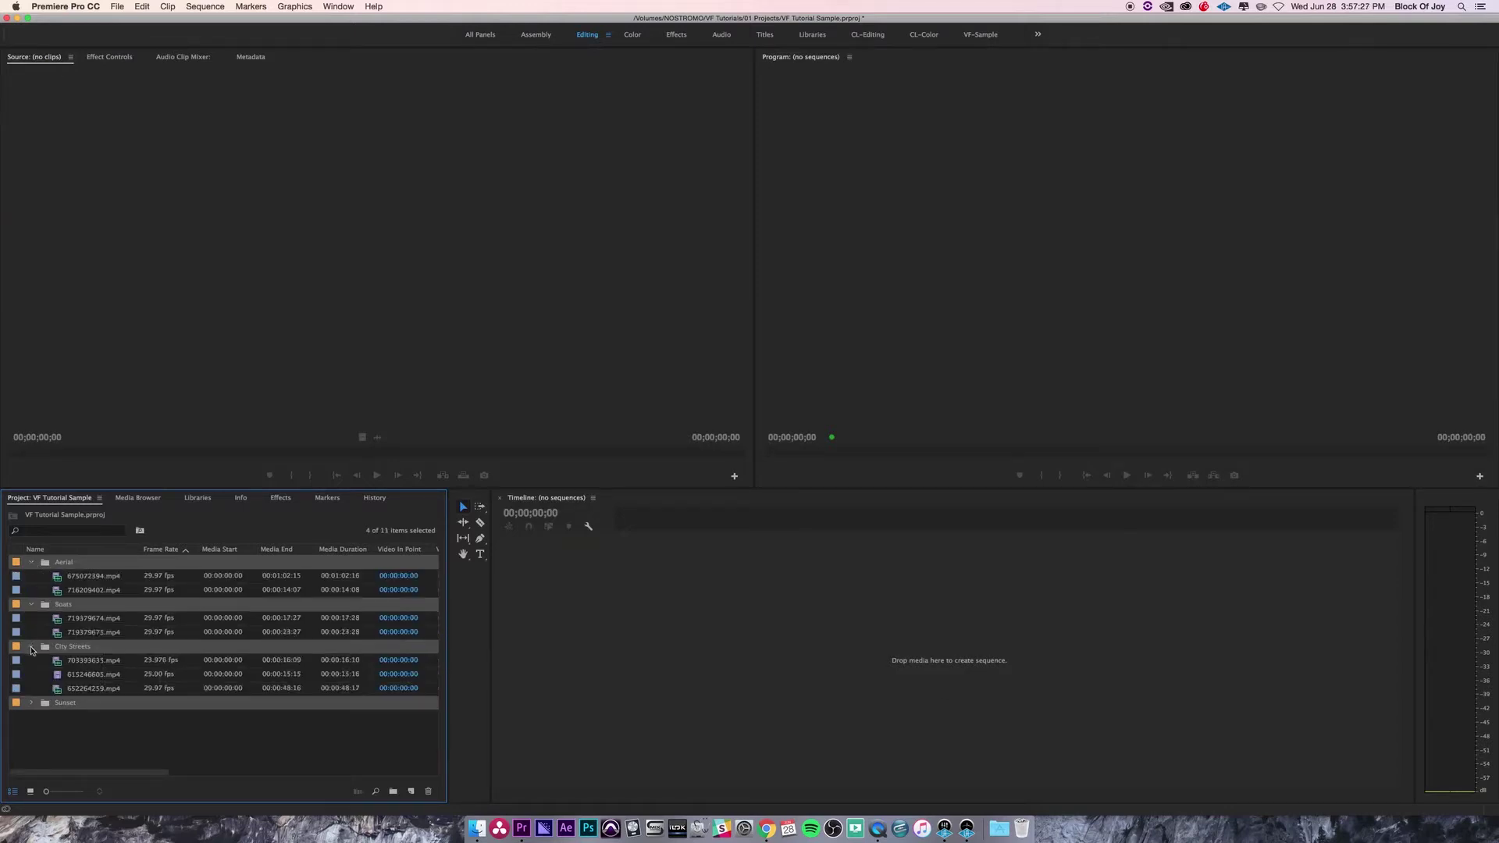
click(31, 703)
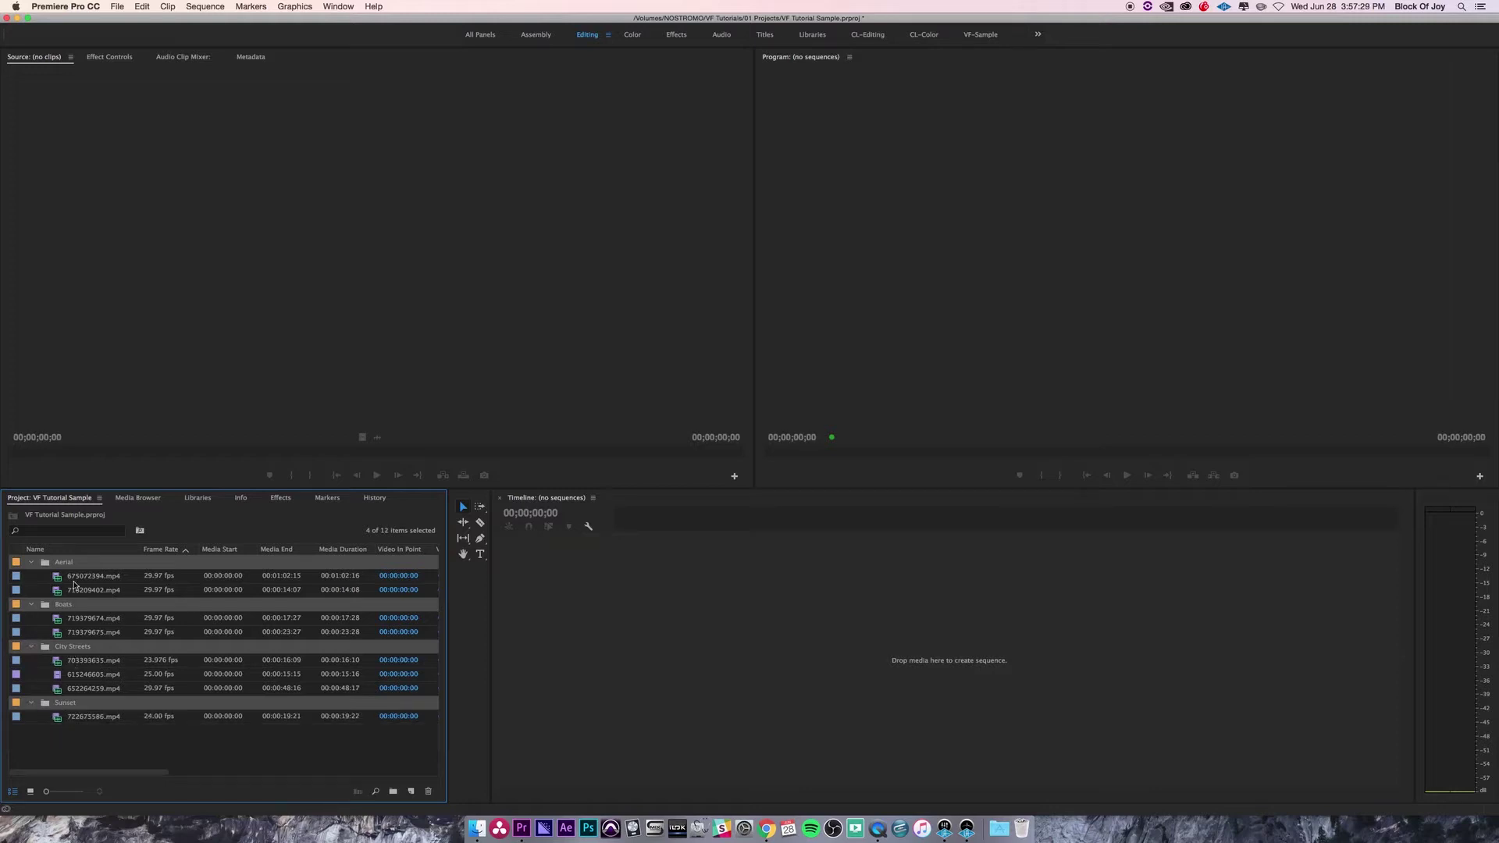
click(32, 563)
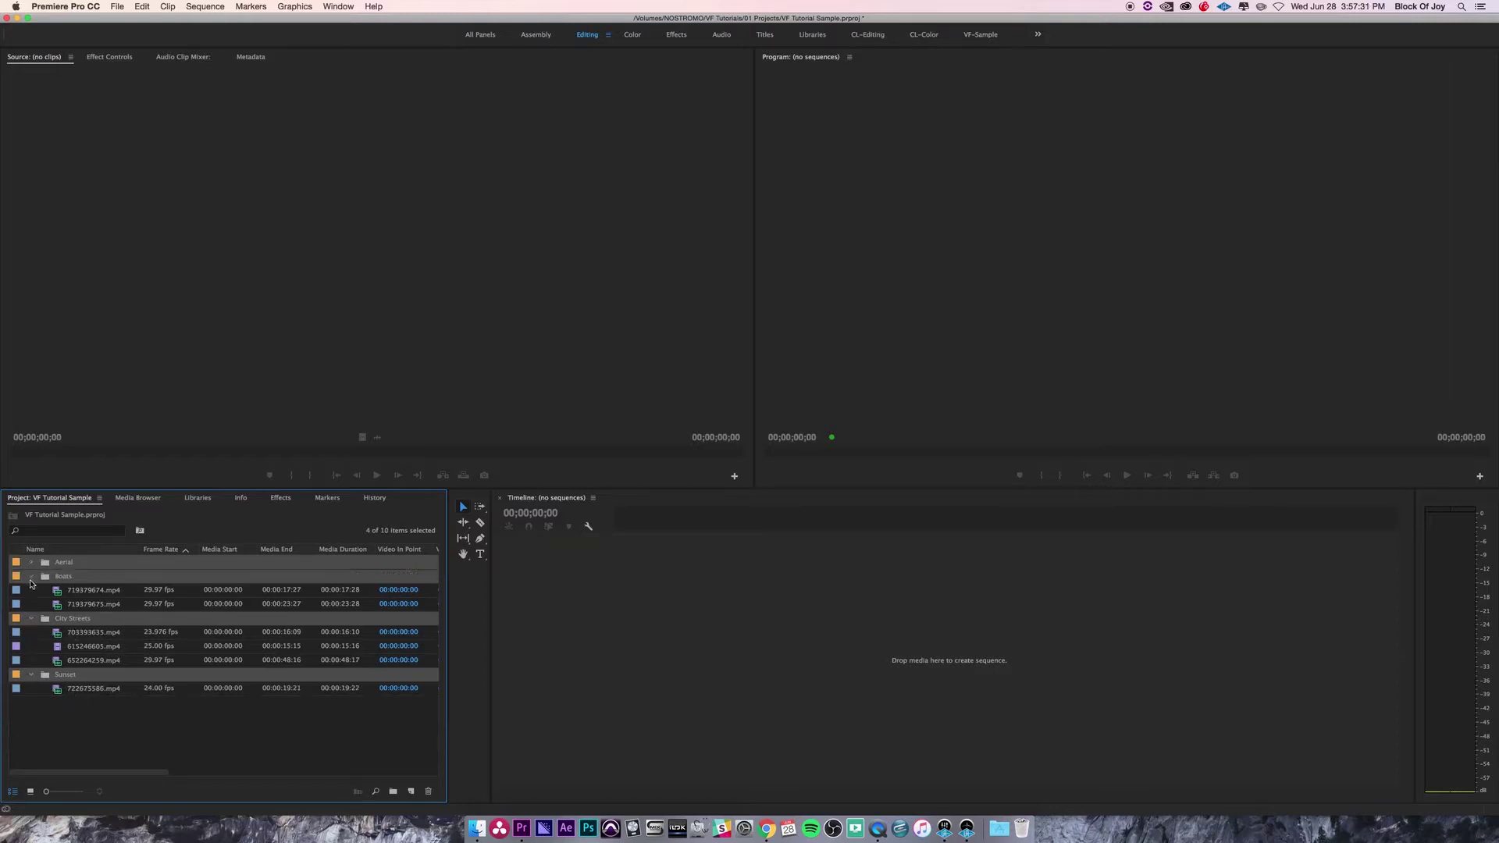
click(31, 577)
click(31, 590)
click(31, 605)
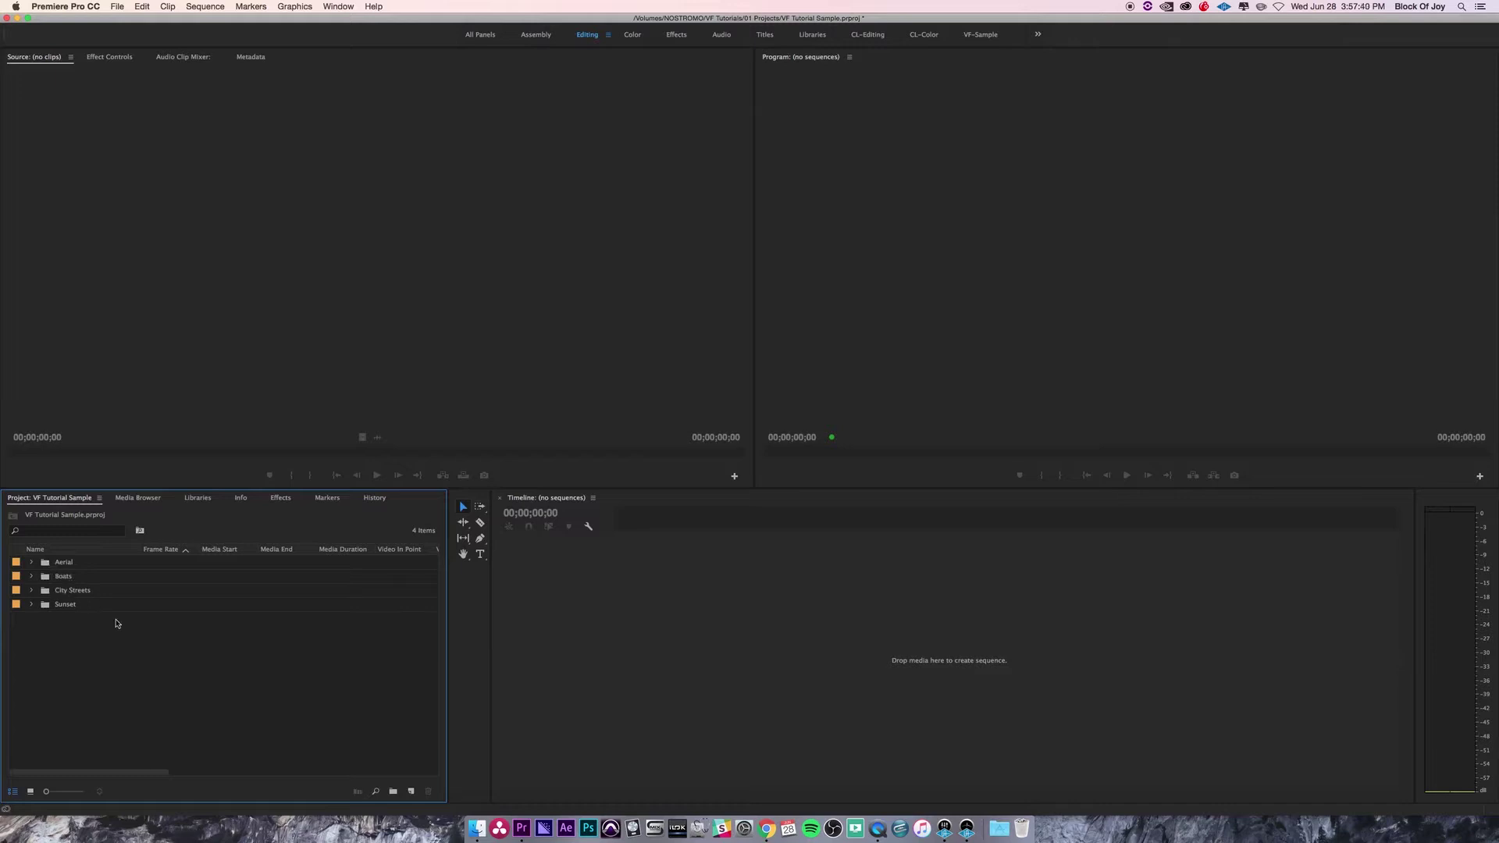
Delete the Aerial bin from the project.
click(50, 564)
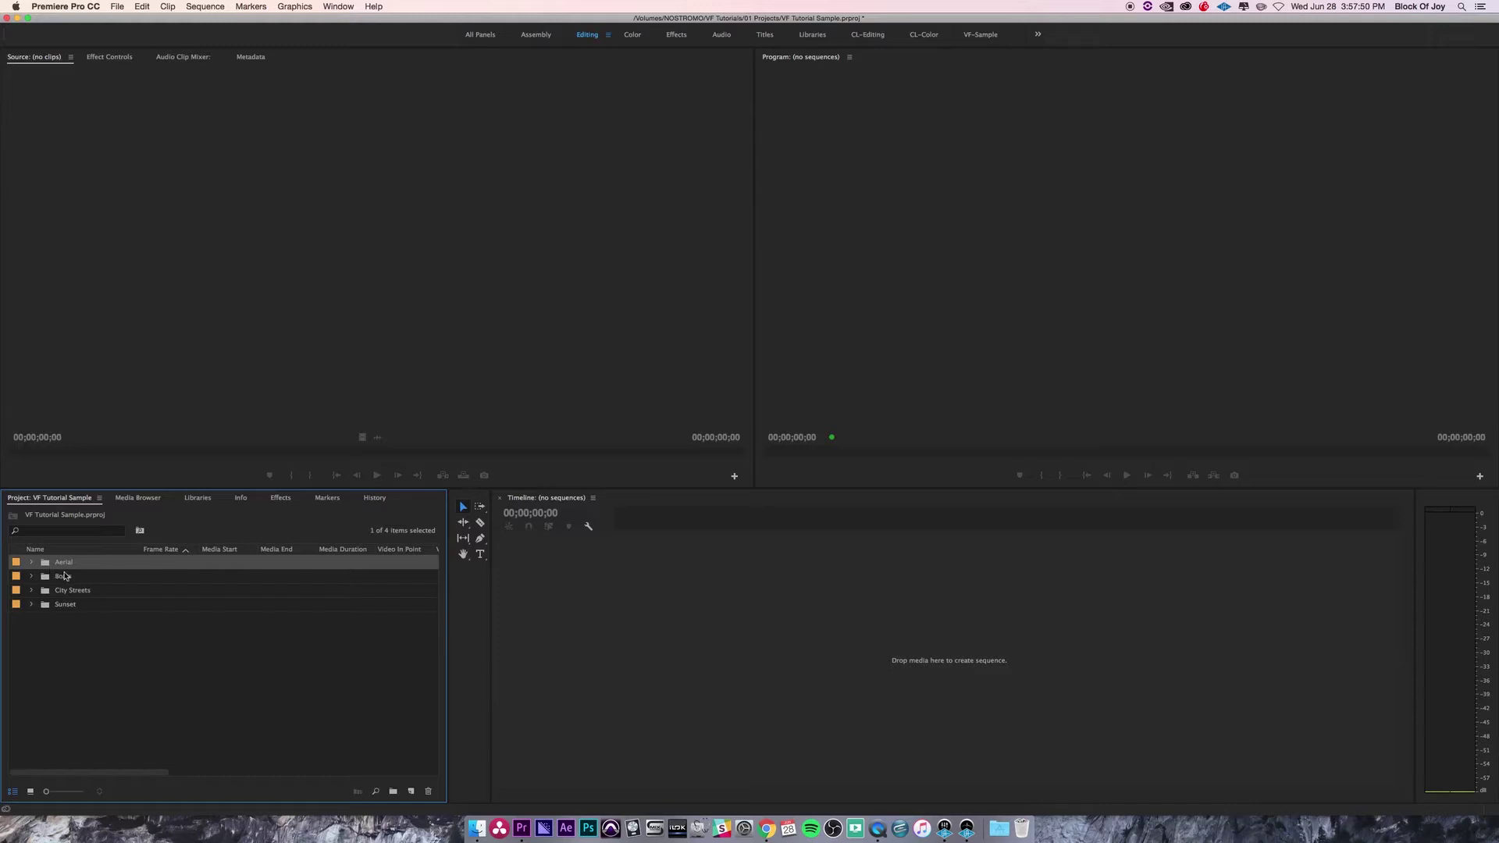
key(Delete)
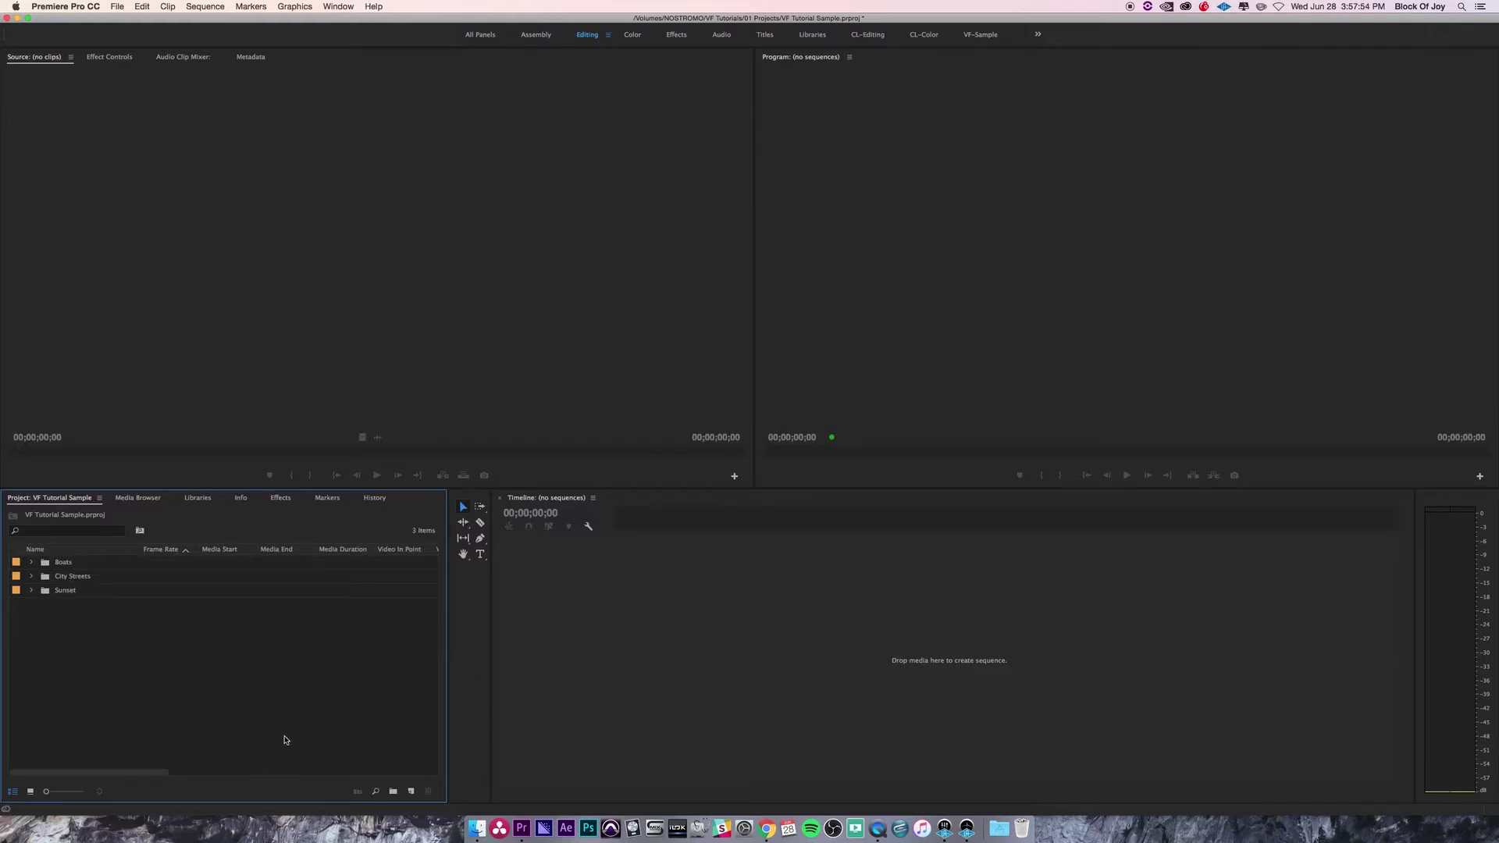
Switch to Finder and check the Aerial folder's files under VF Tutorials > 02 Footage on NOSTROMO, collapsing the folders when done.
key(super+Tab)
key(super+Tab)
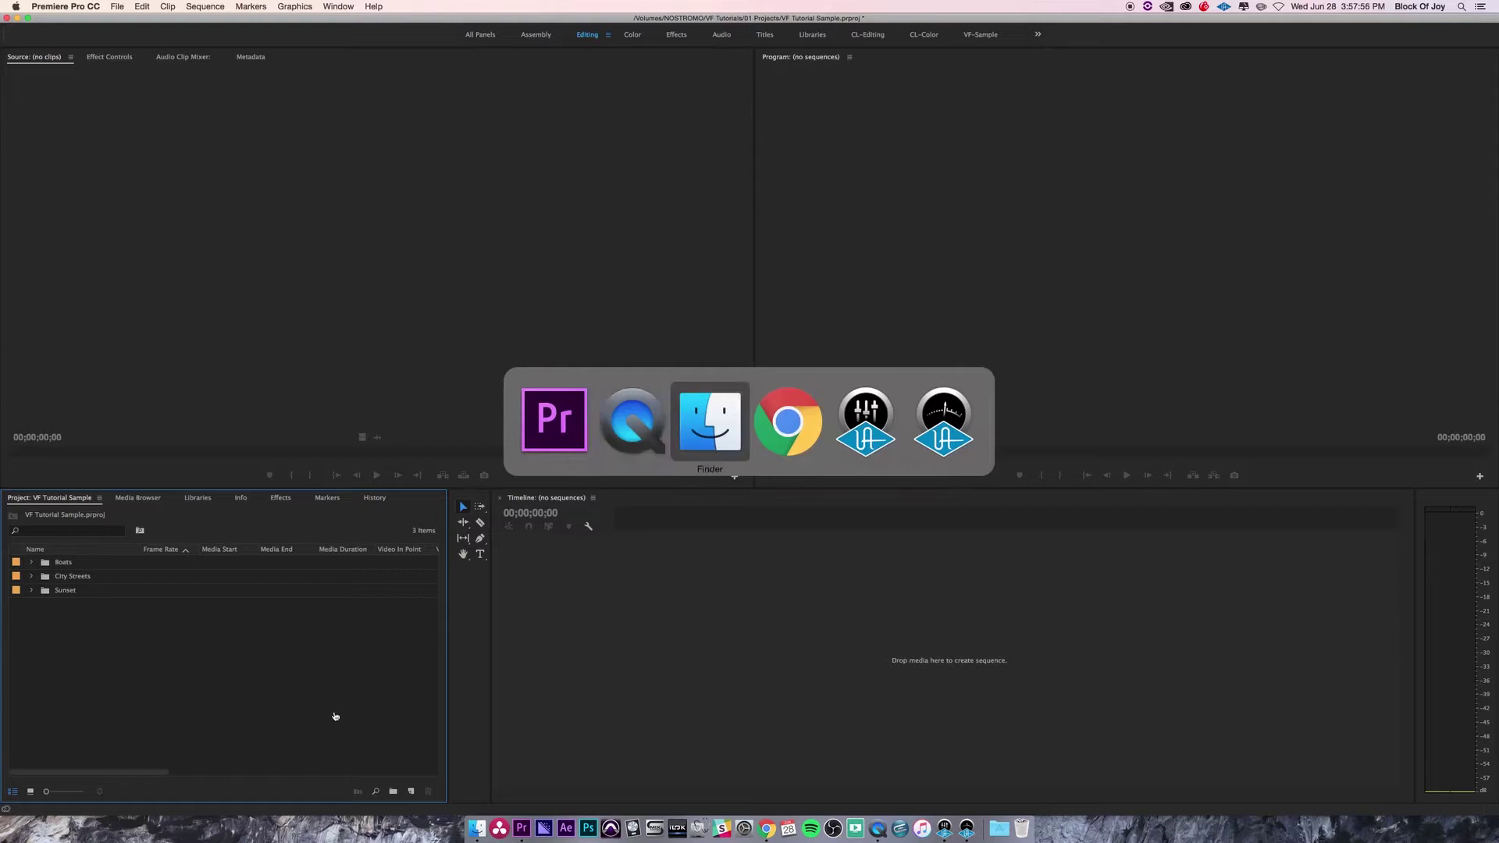
click(707, 473)
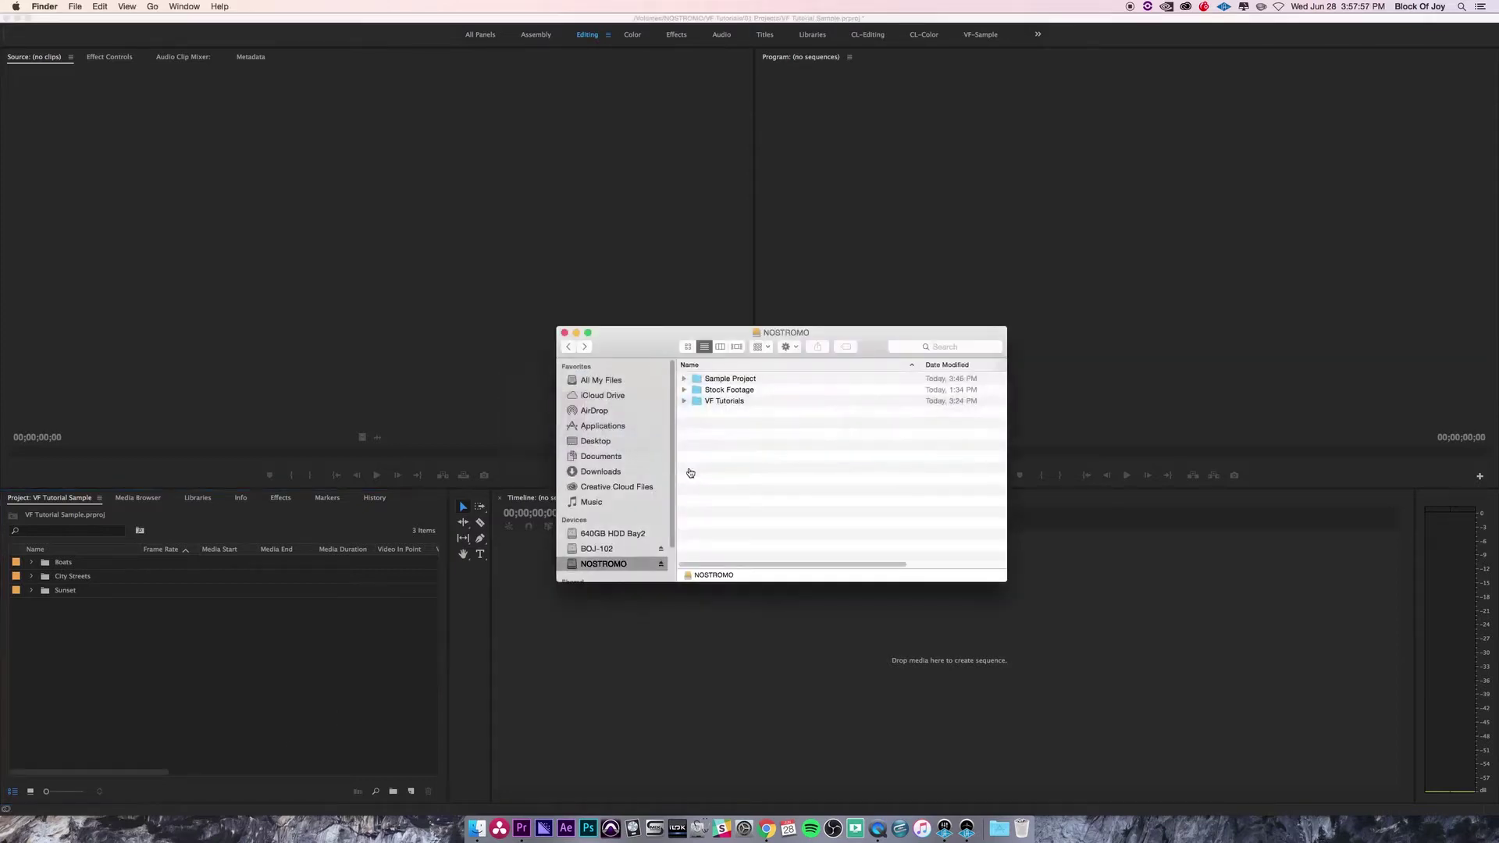
click(694, 404)
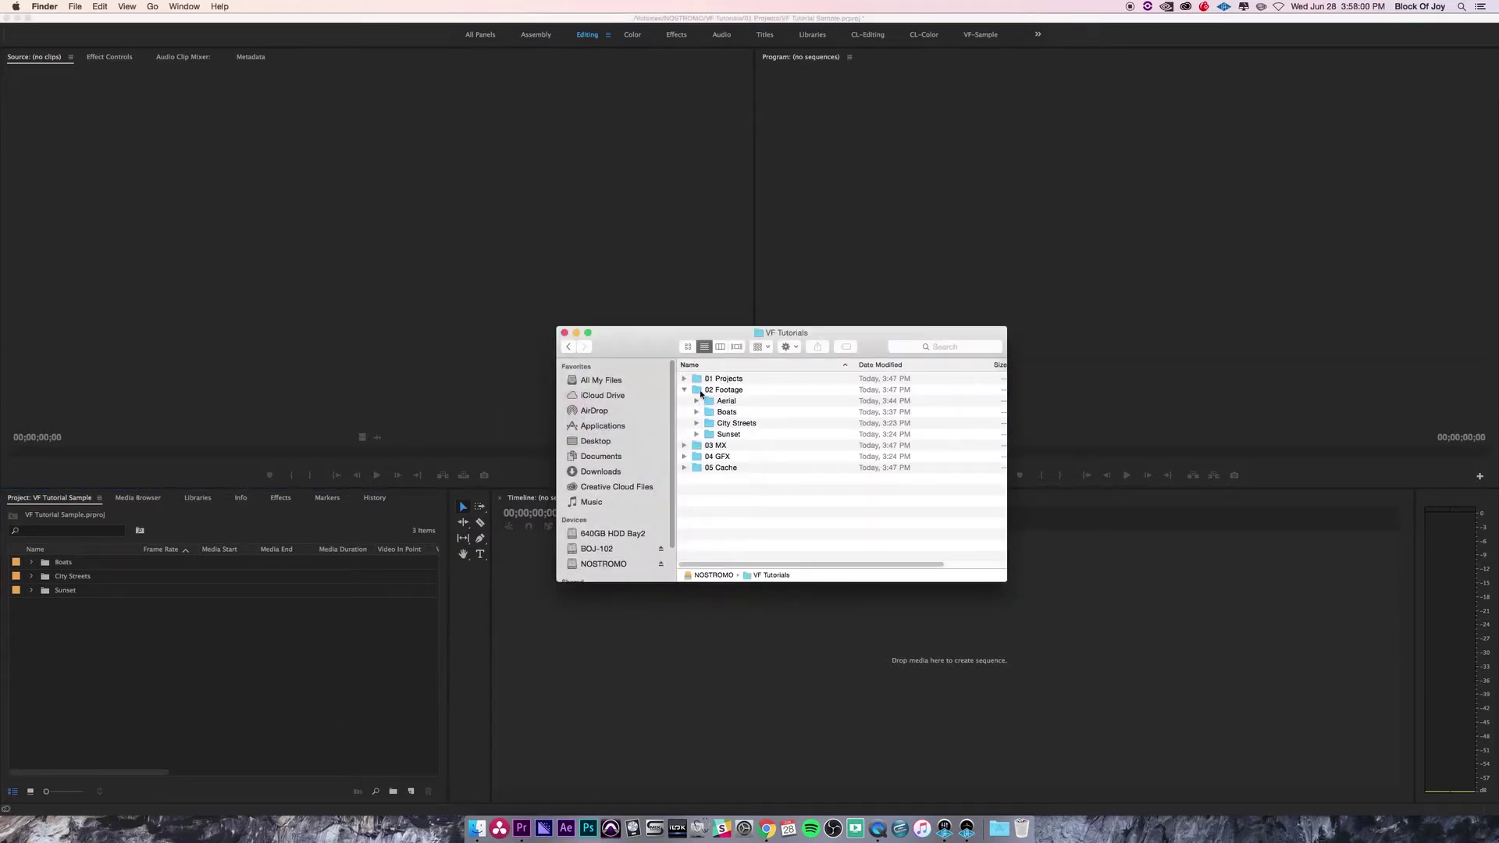
click(698, 403)
click(696, 402)
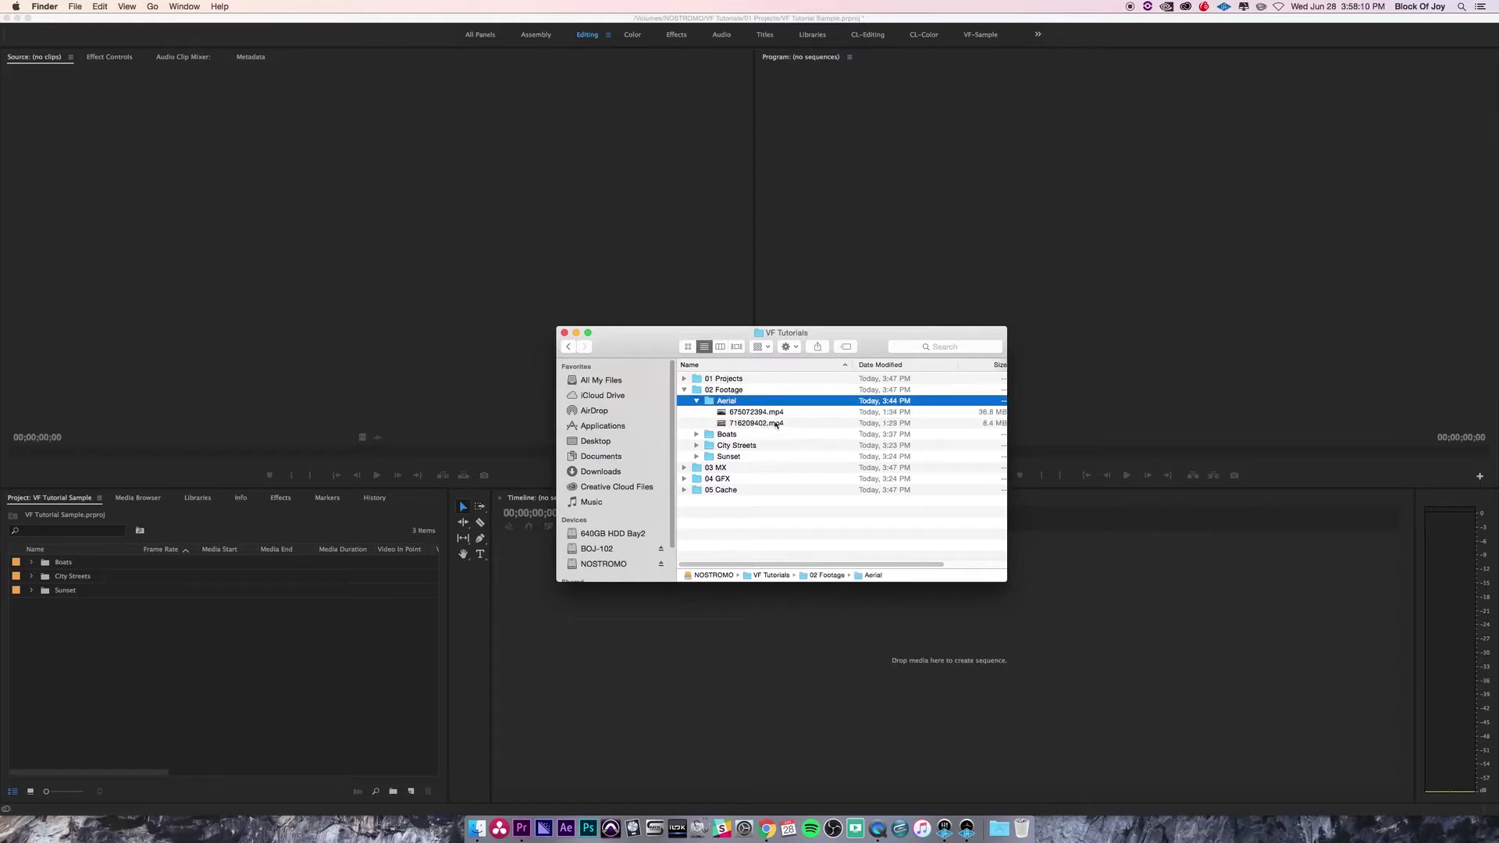
click(697, 401)
click(684, 389)
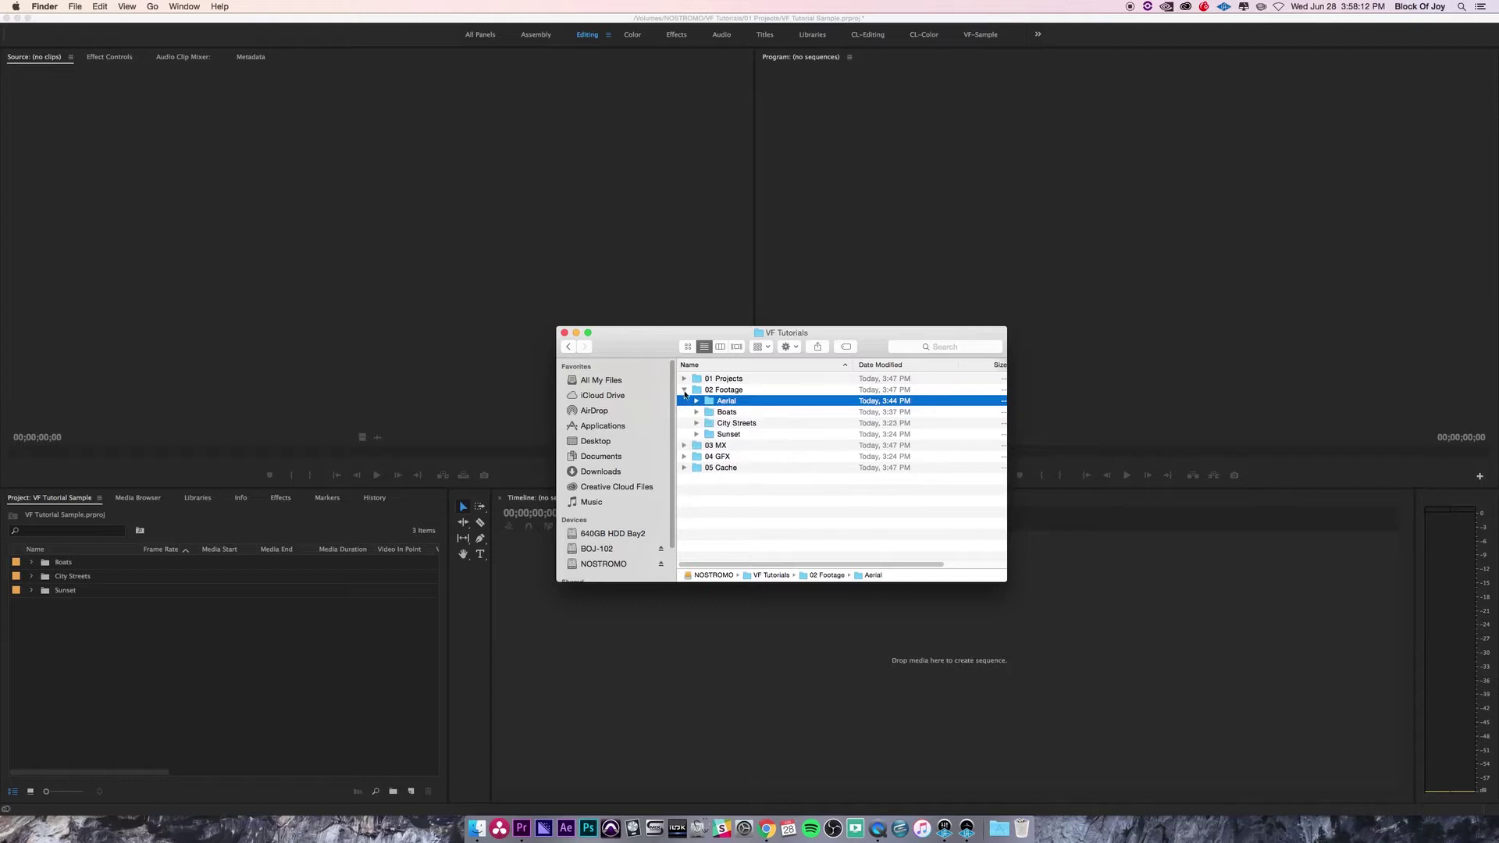
Switch back to Premiere Pro and create a new top-level bin named 01 Sequences in the project.
click(153, 664)
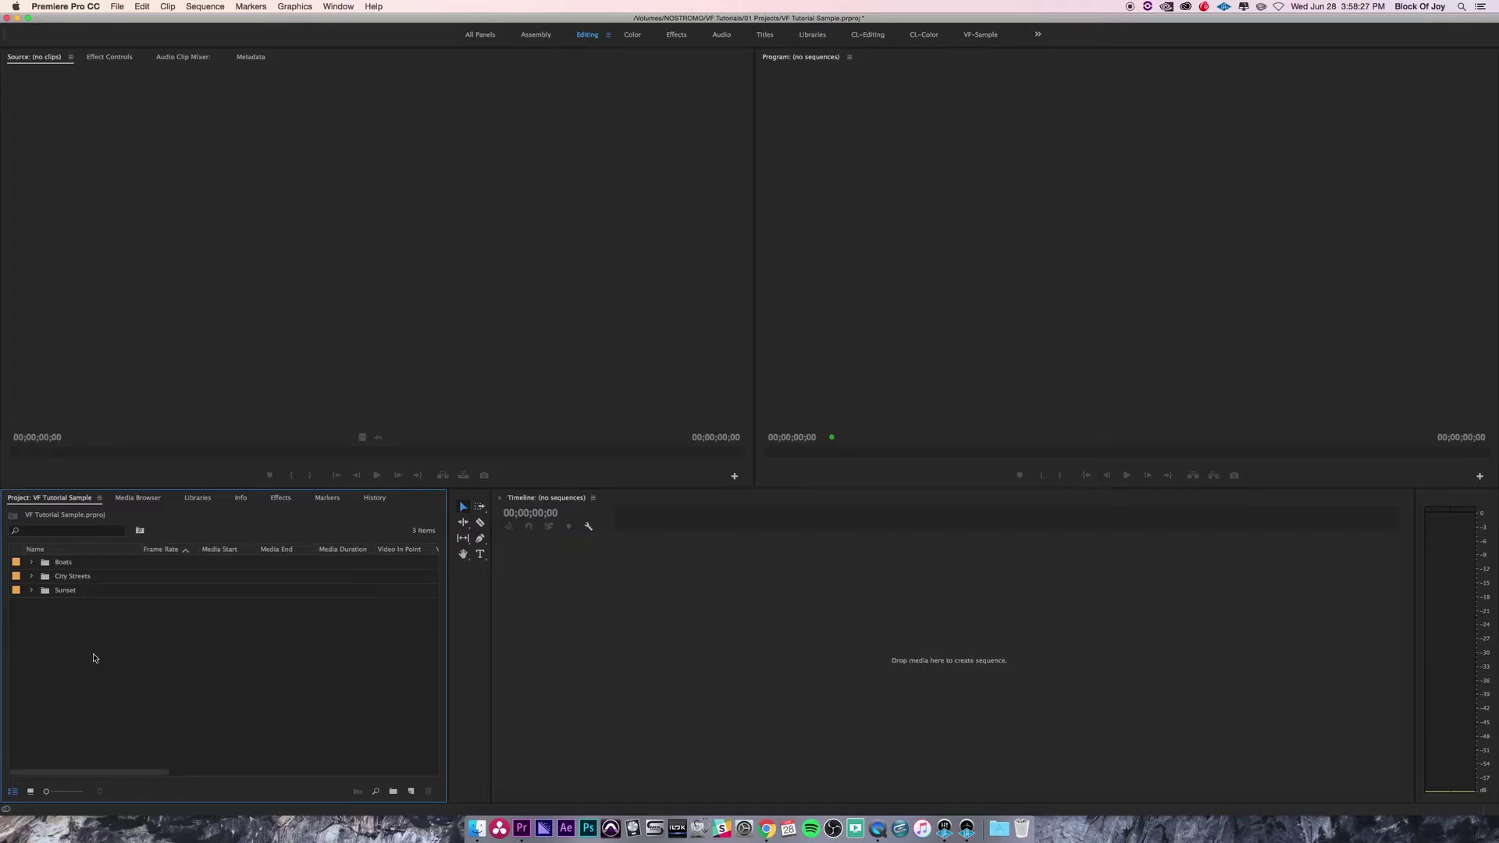
key(super+b)
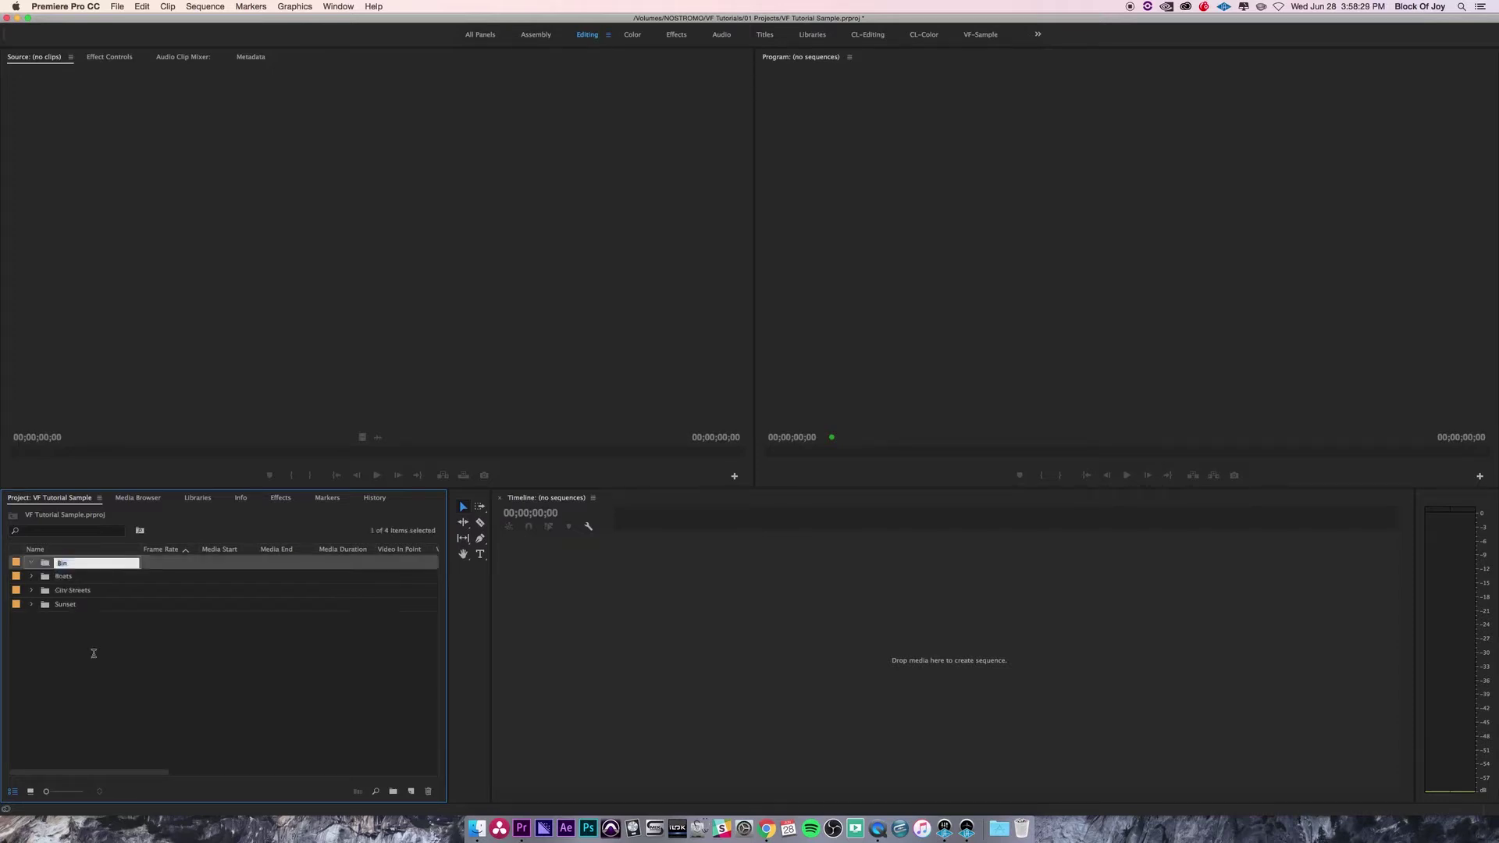
key(super+z)
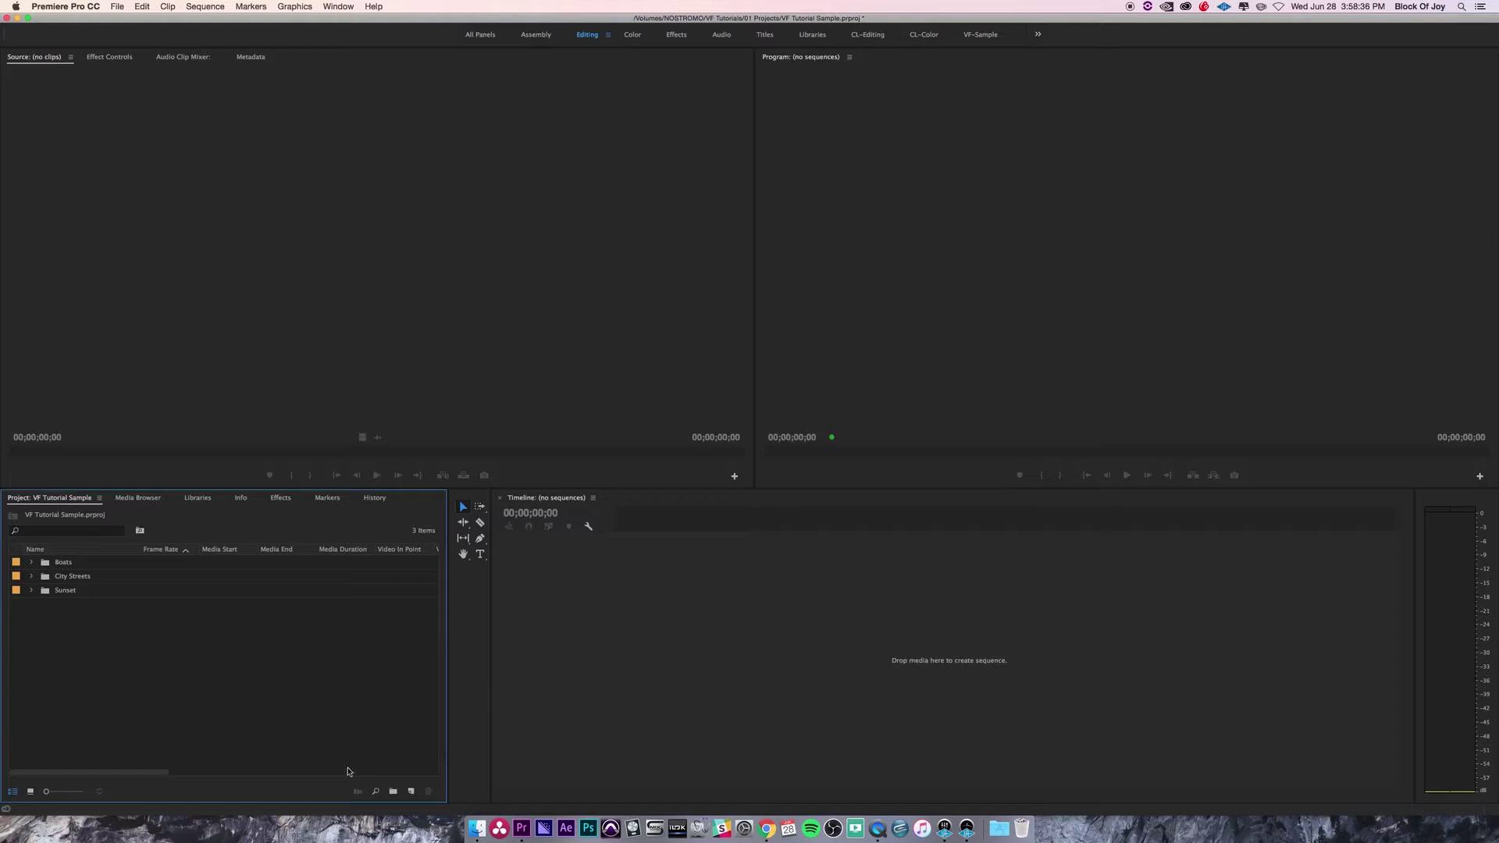
click(393, 793)
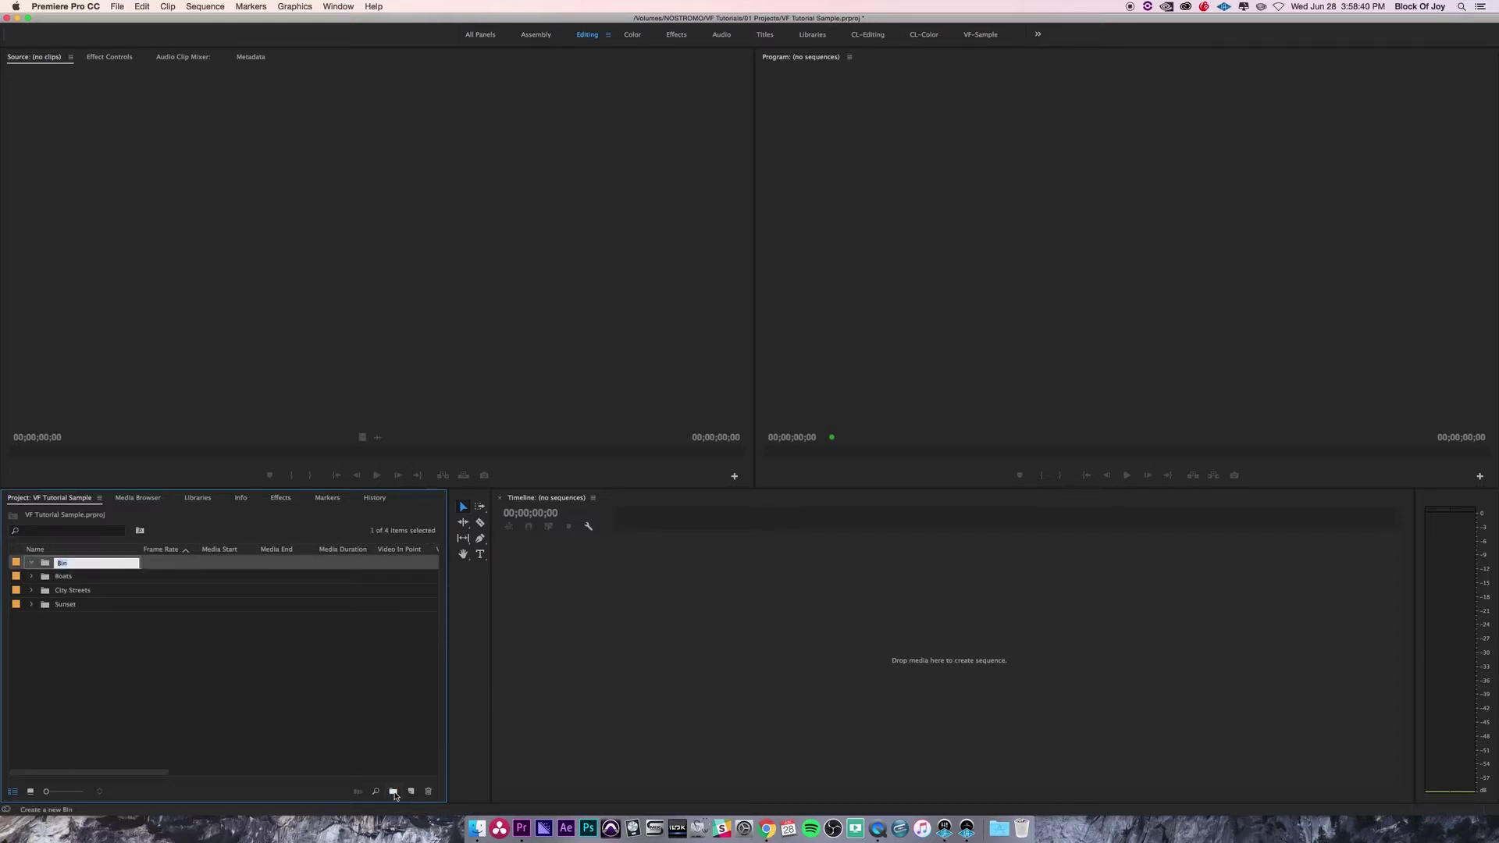
text(01 Sequences)
click(204, 660)
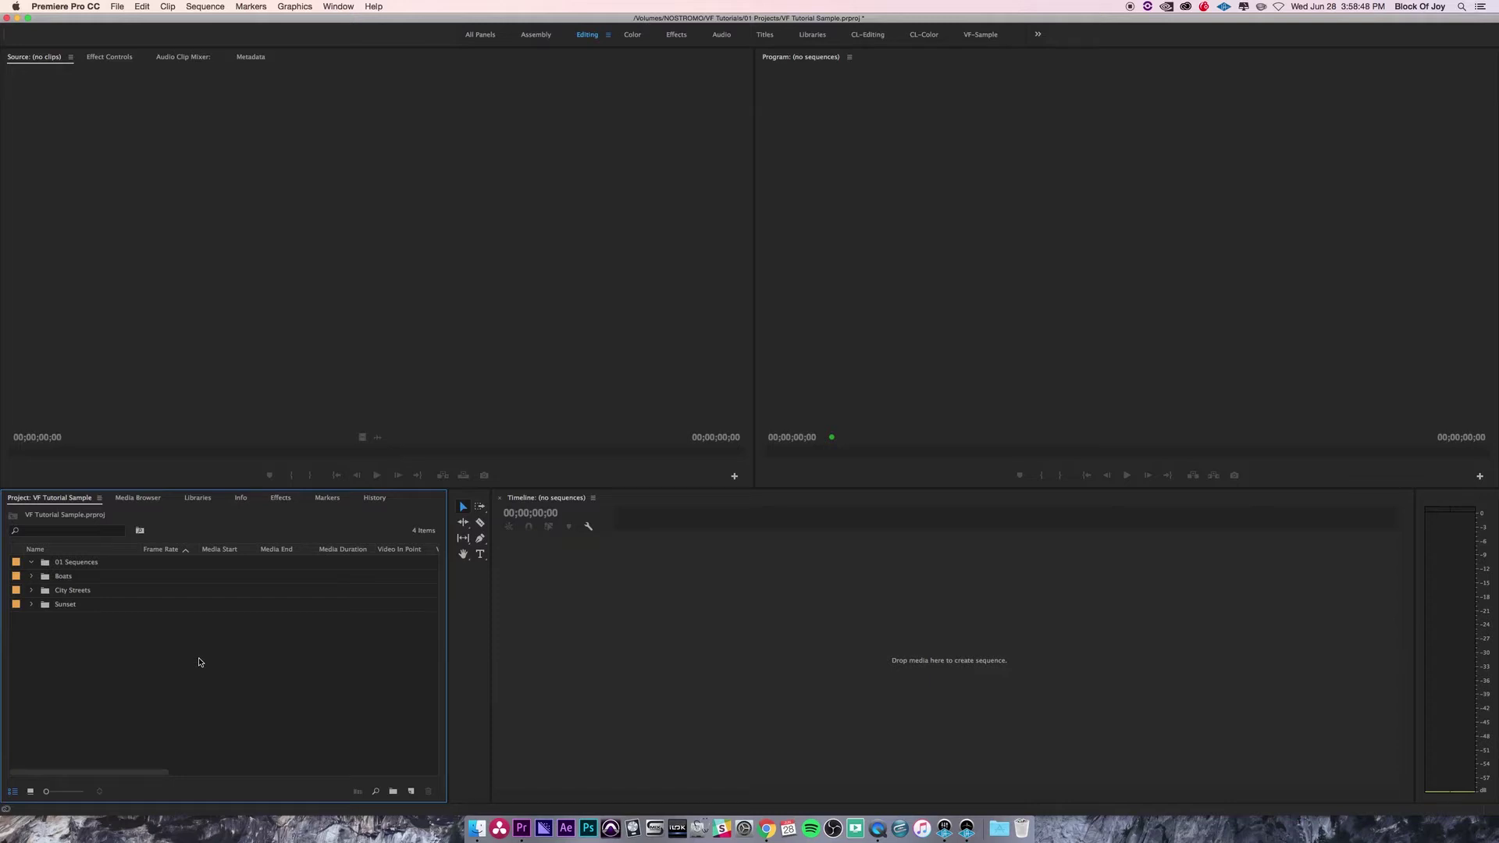
Create two more top-level bins named 02 Footage and 03 MX.
key(super+b)
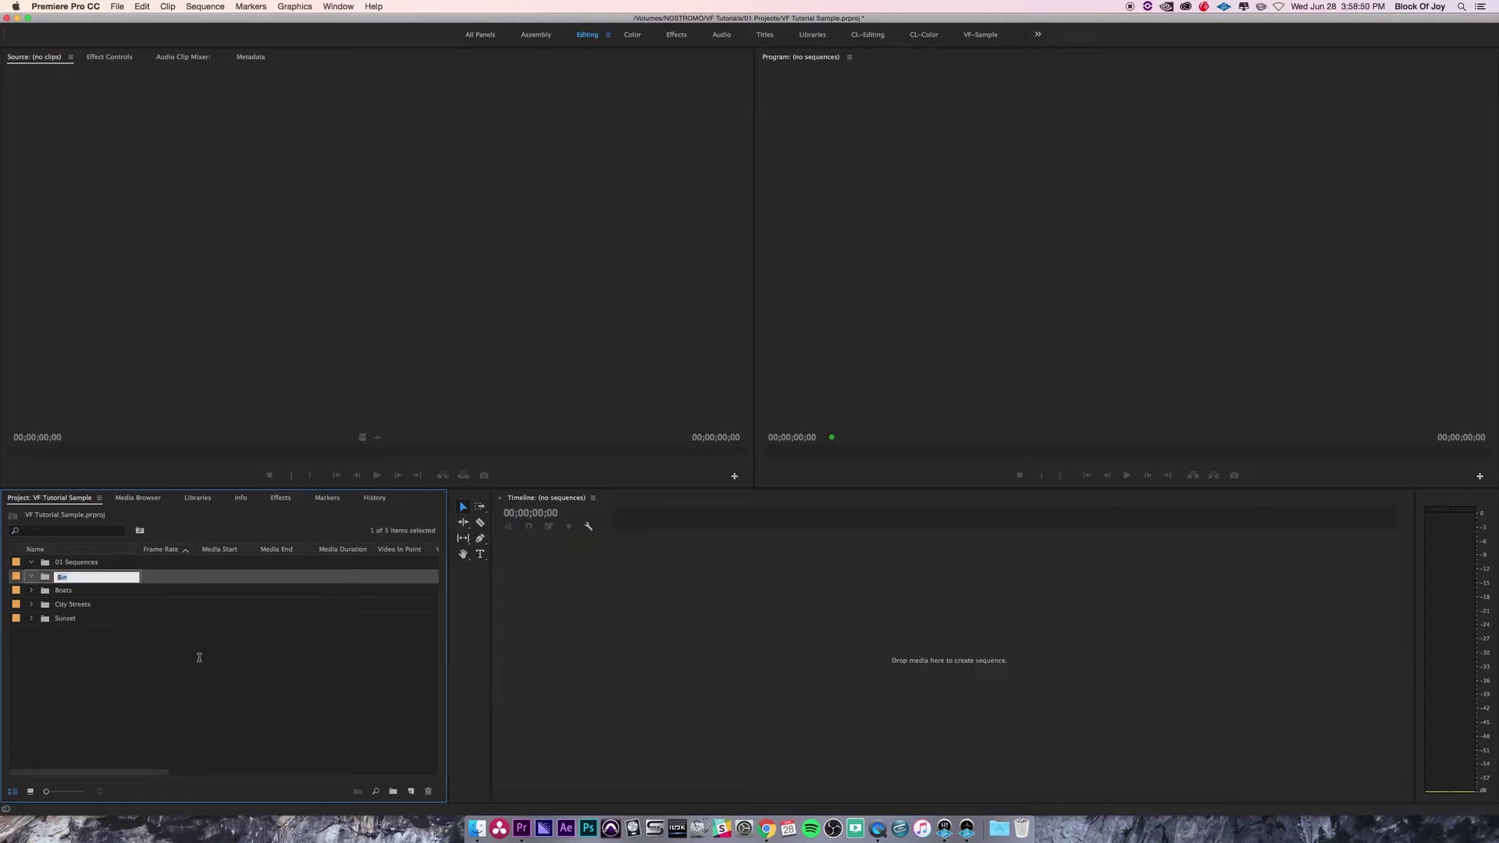
text(02 Footage)
click(151, 655)
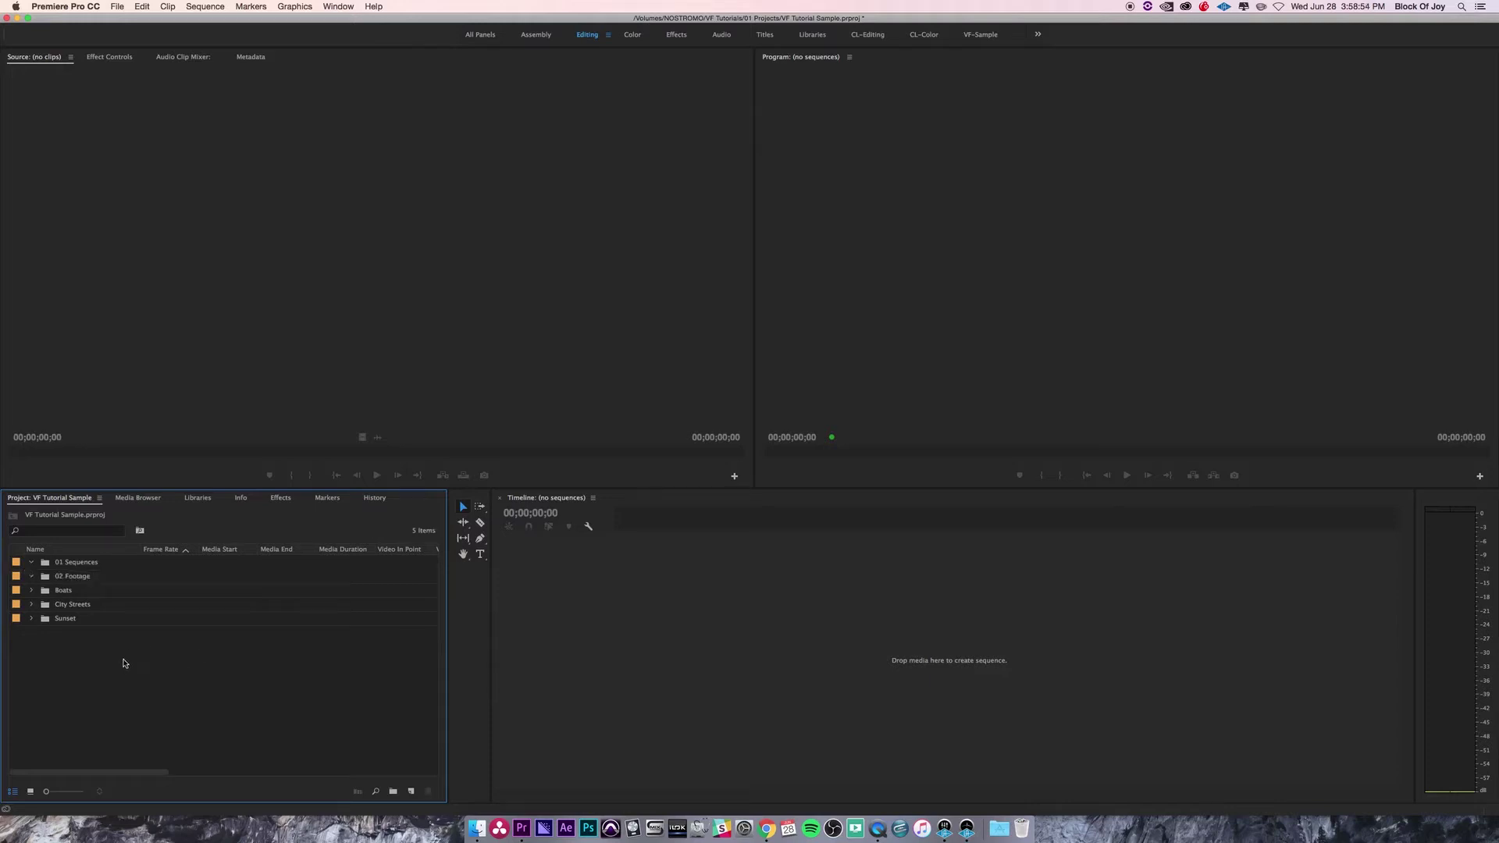
right_click(107, 647)
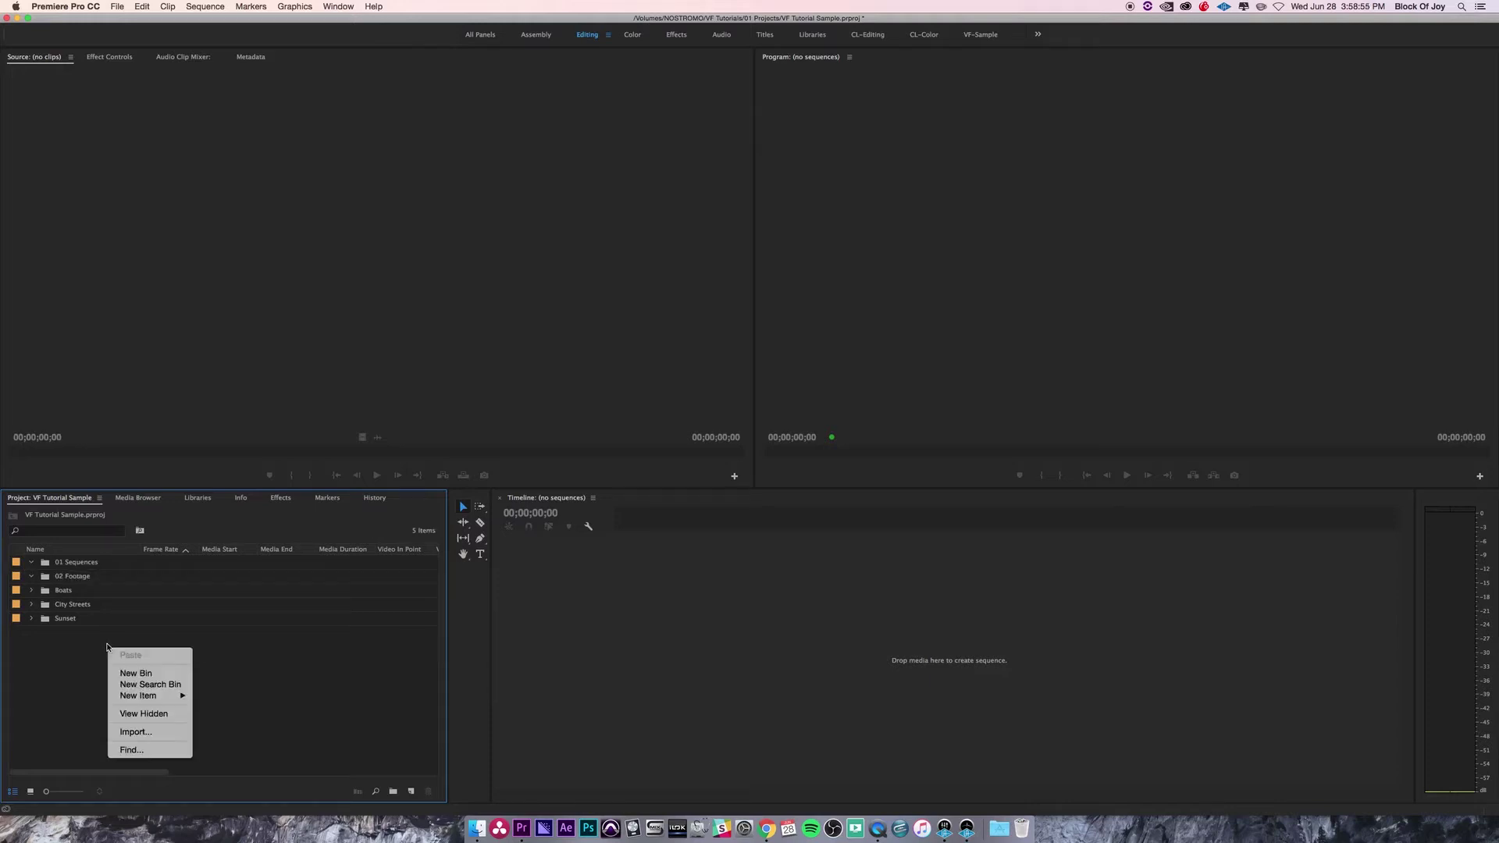
click(146, 674)
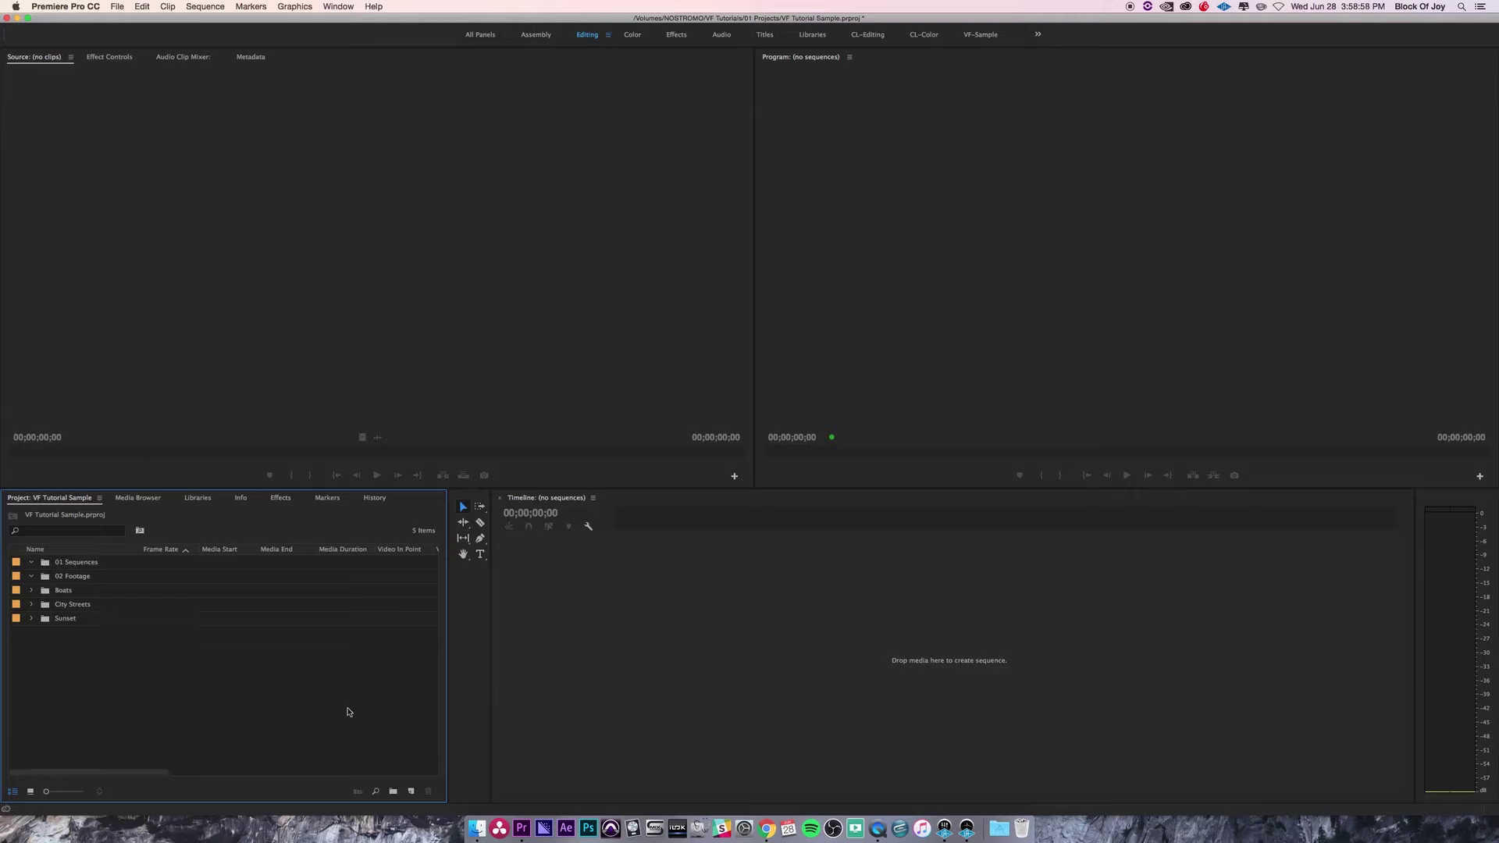
text(03)
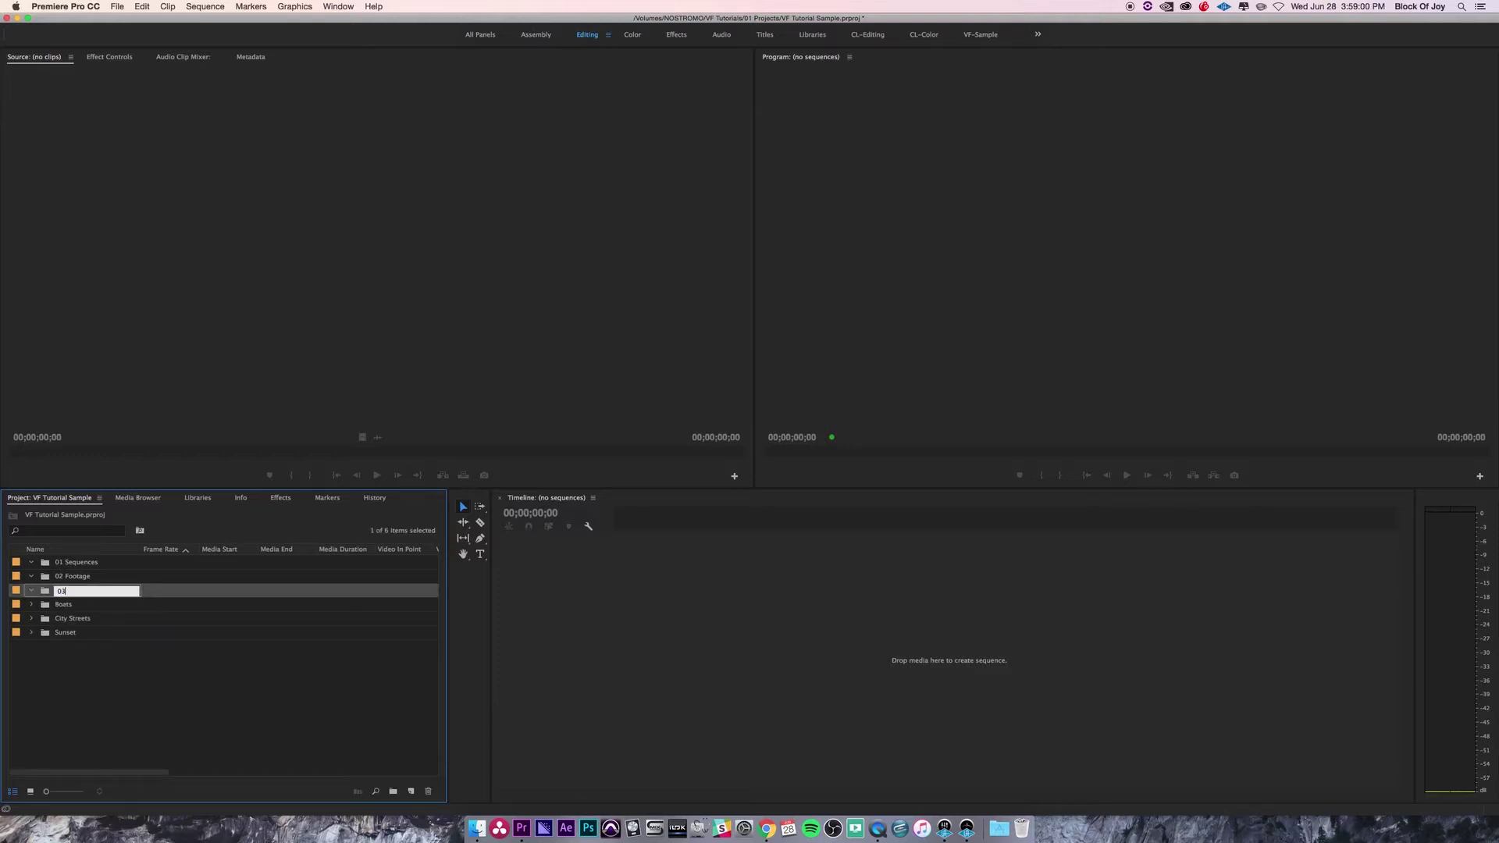
text( MX)
click(223, 693)
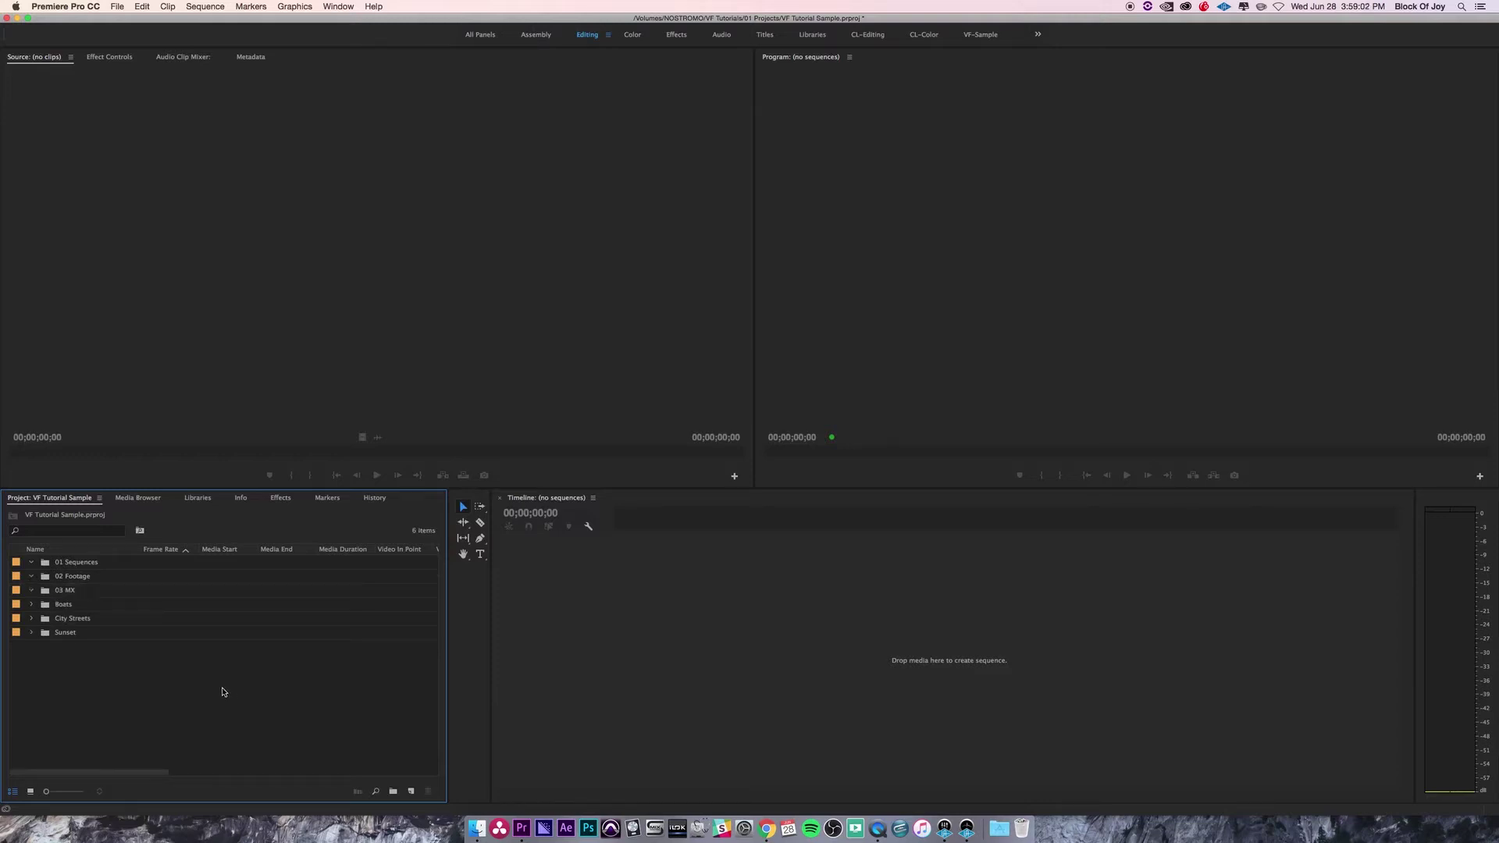
Create another top-level bin named 04 GFX.
key(super+slash)
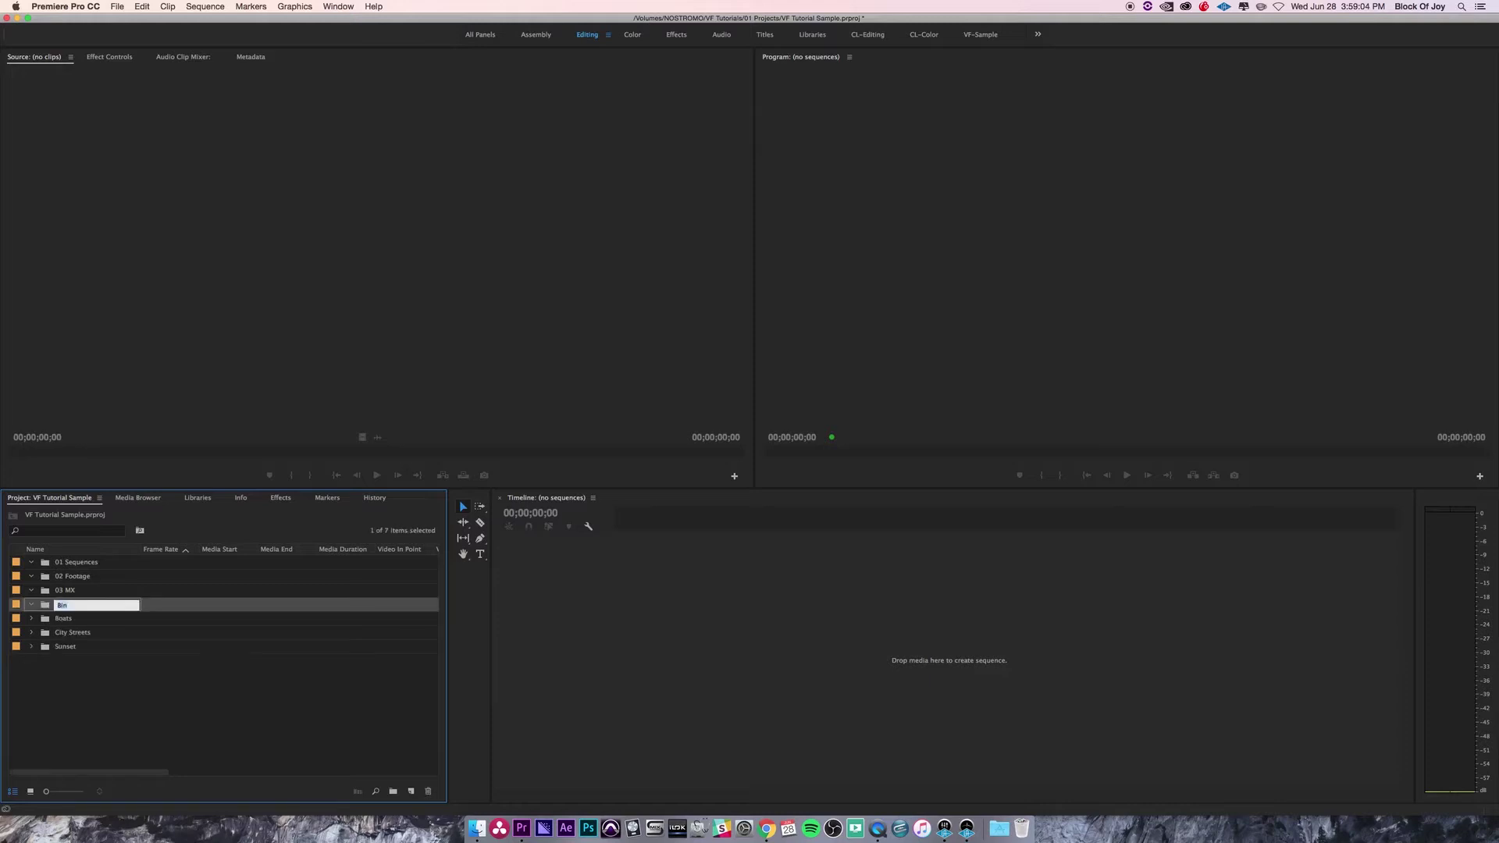
text(04 GFX)
click(143, 676)
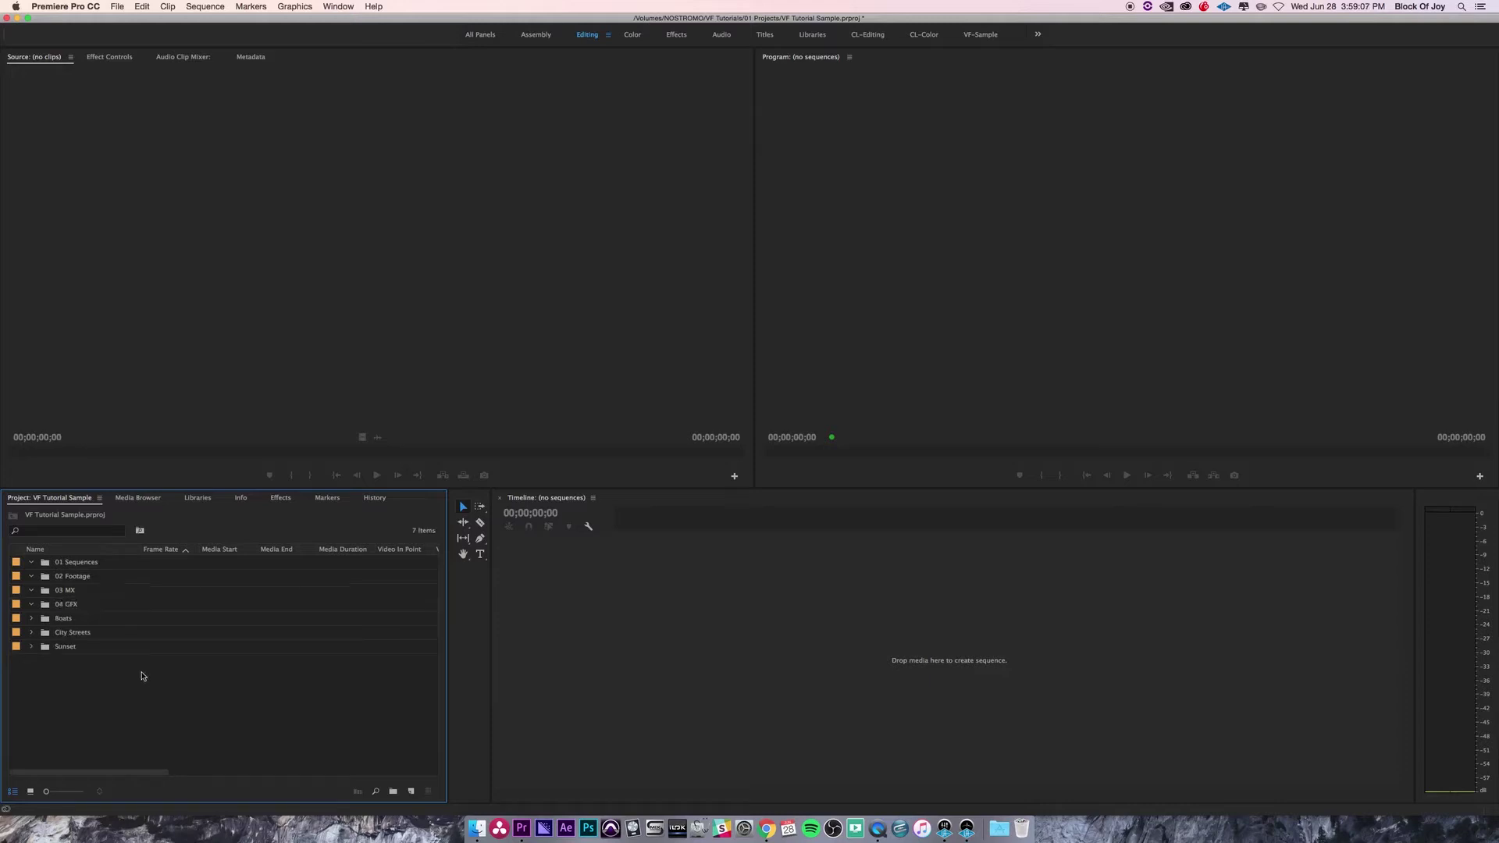
Move the Boats, City Streets and Sunset bins together into the 02 Footage bin.
click(67, 620)
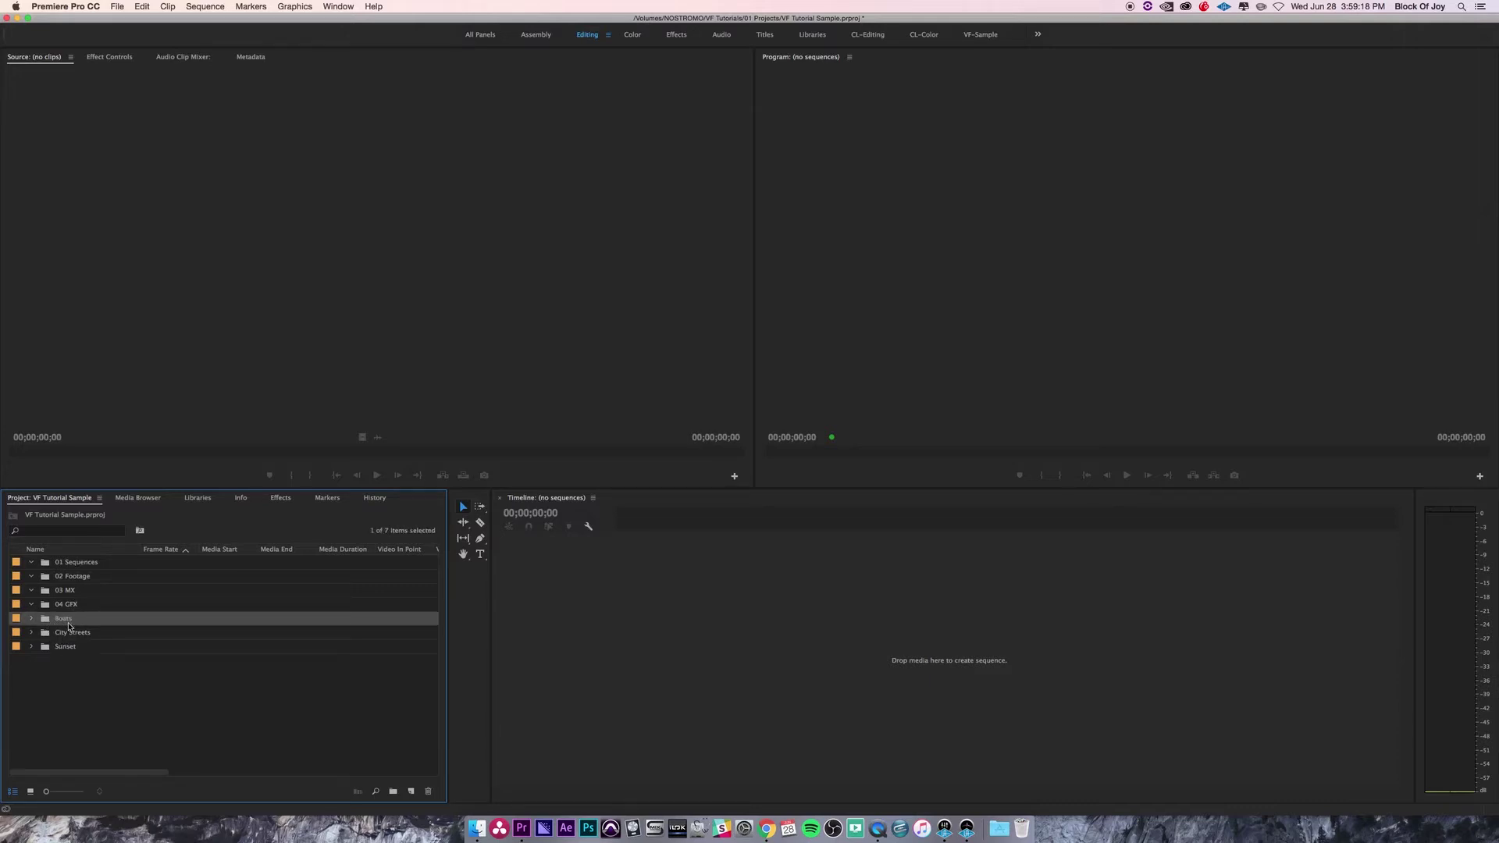
shift+click(61, 648)
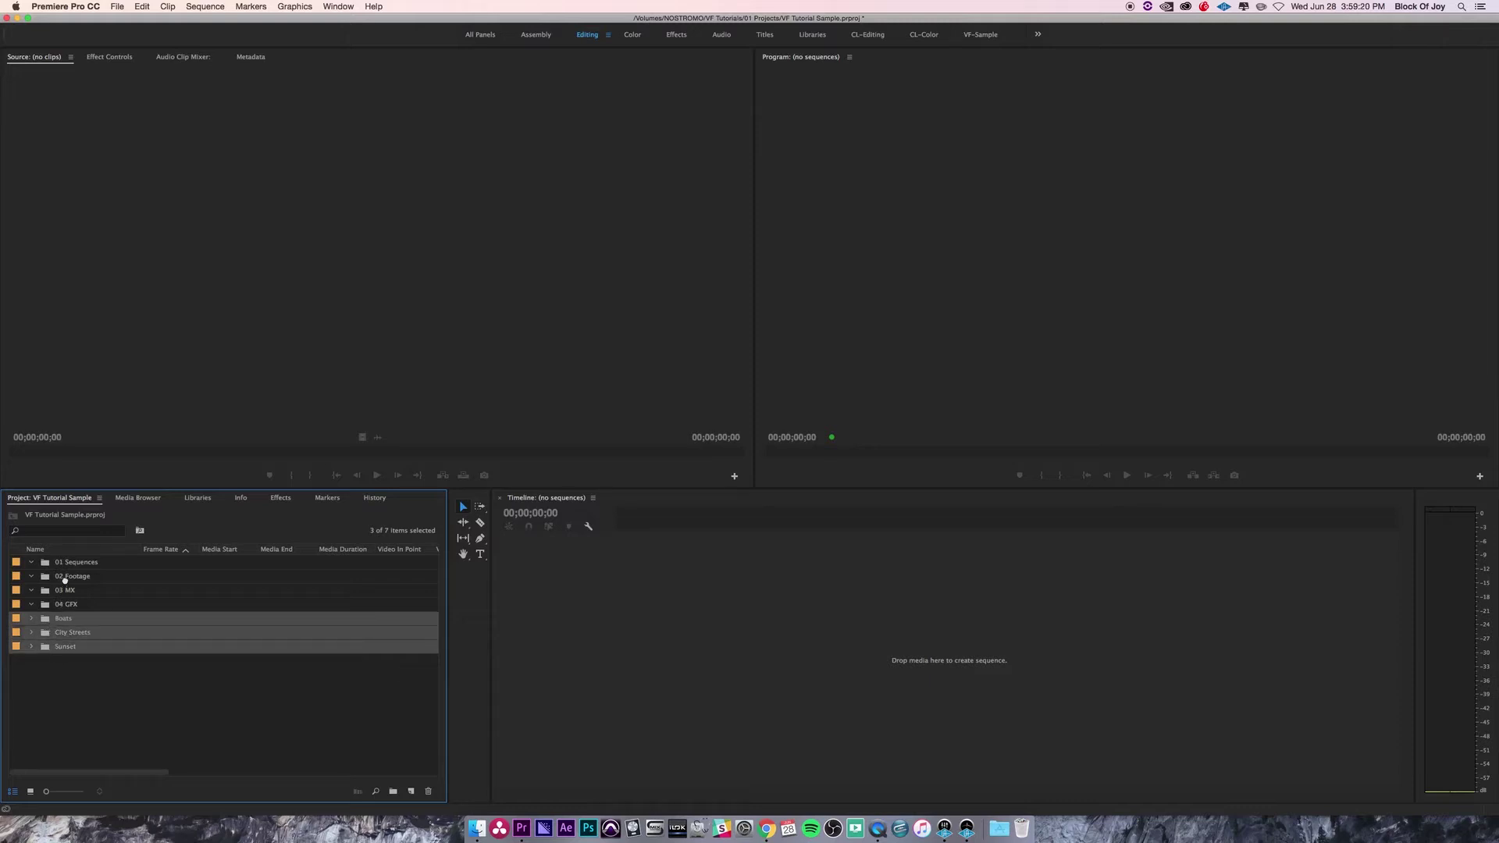
drag(45, 576, 45, 577)
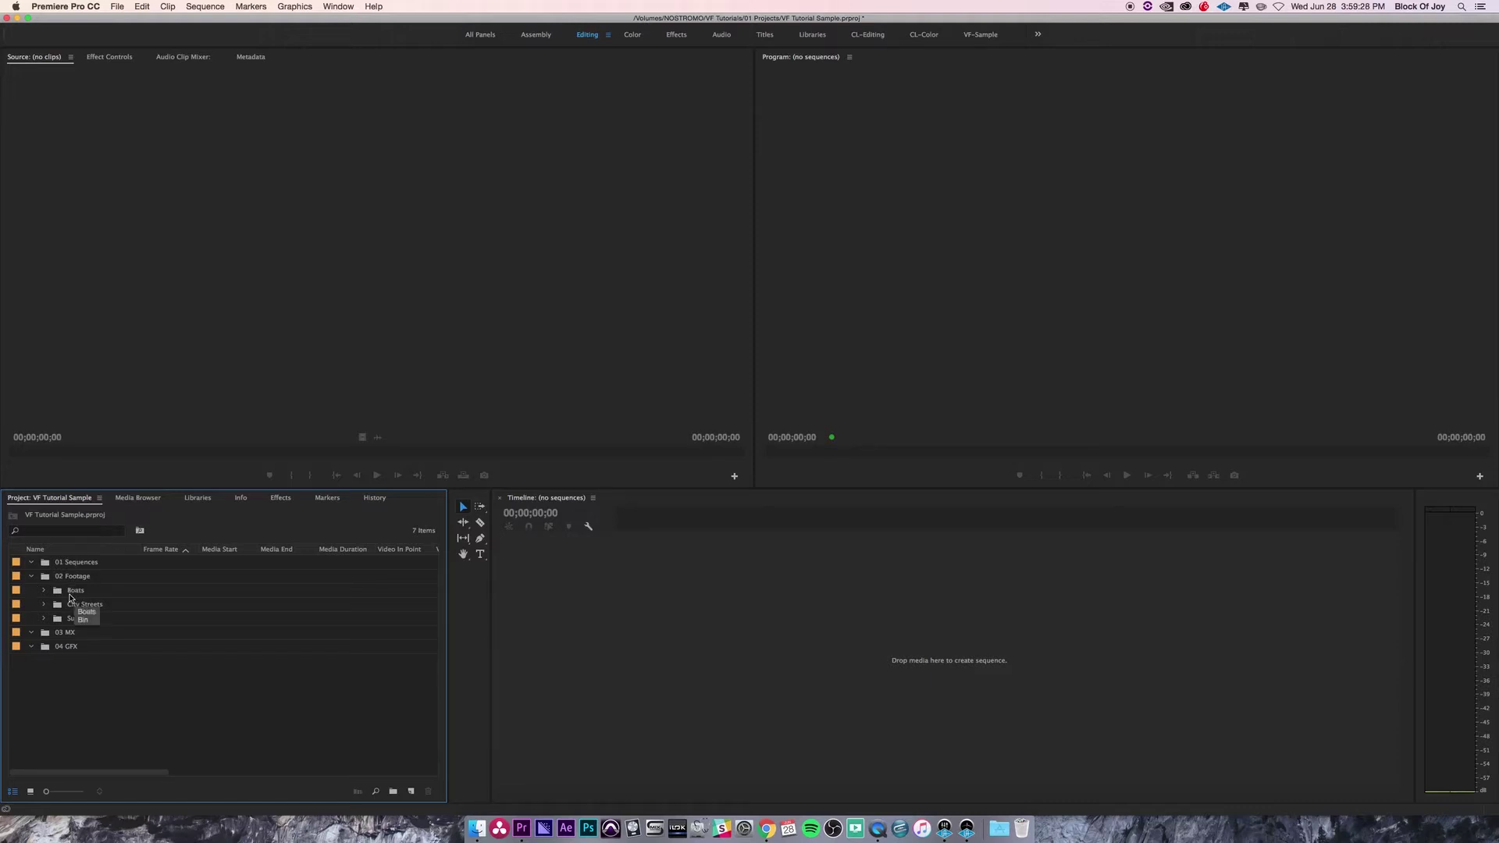
Check the clips in the Boats, City Streets and Sunset bins inside 02 Footage, leaving only 02 Footage expanded.
click(31, 577)
click(31, 577)
click(44, 590)
click(44, 634)
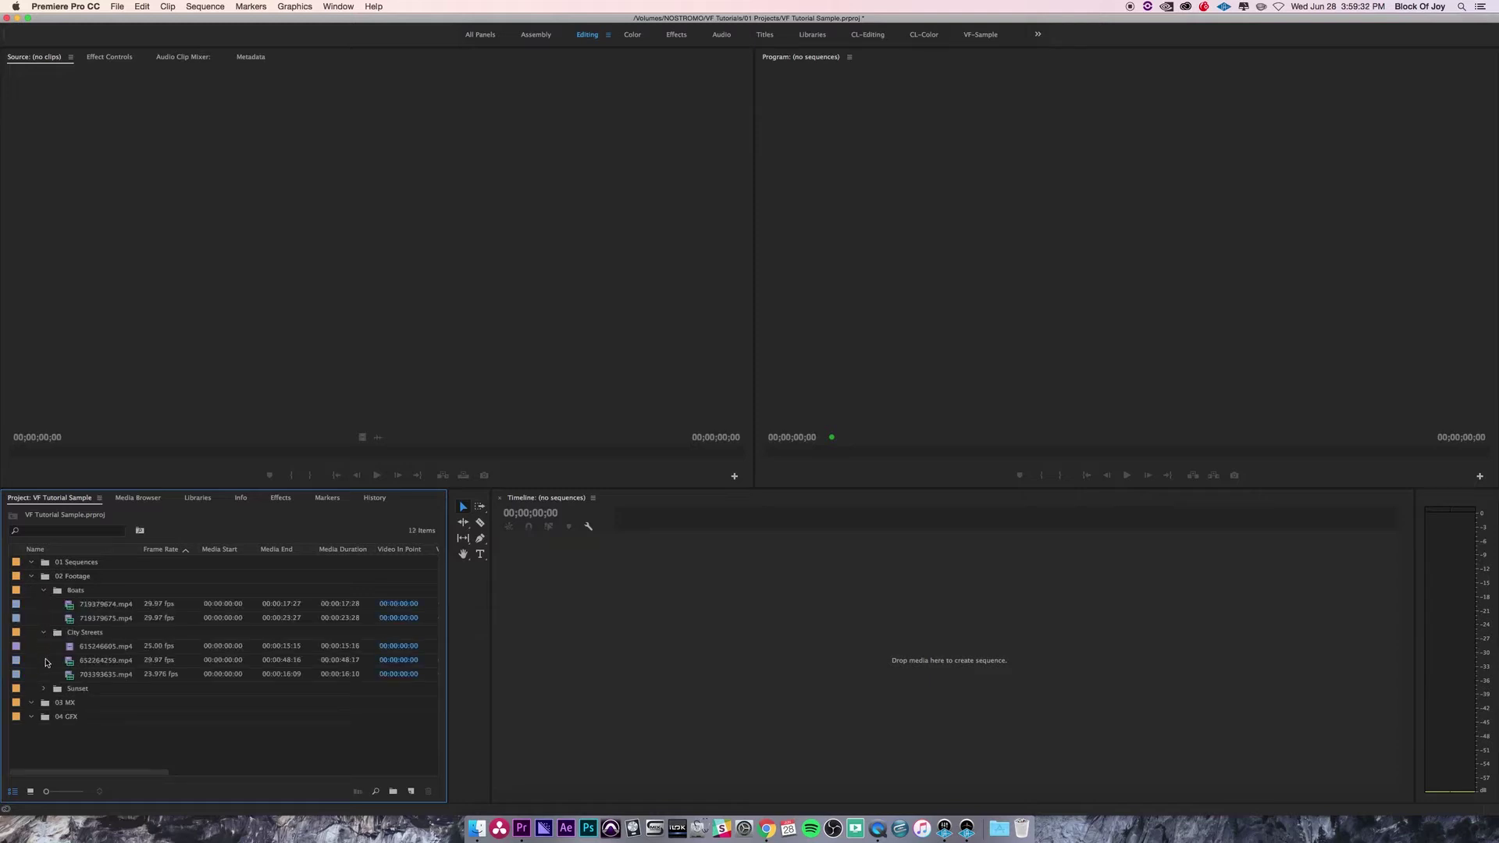
click(44, 690)
click(44, 690)
click(44, 634)
click(44, 591)
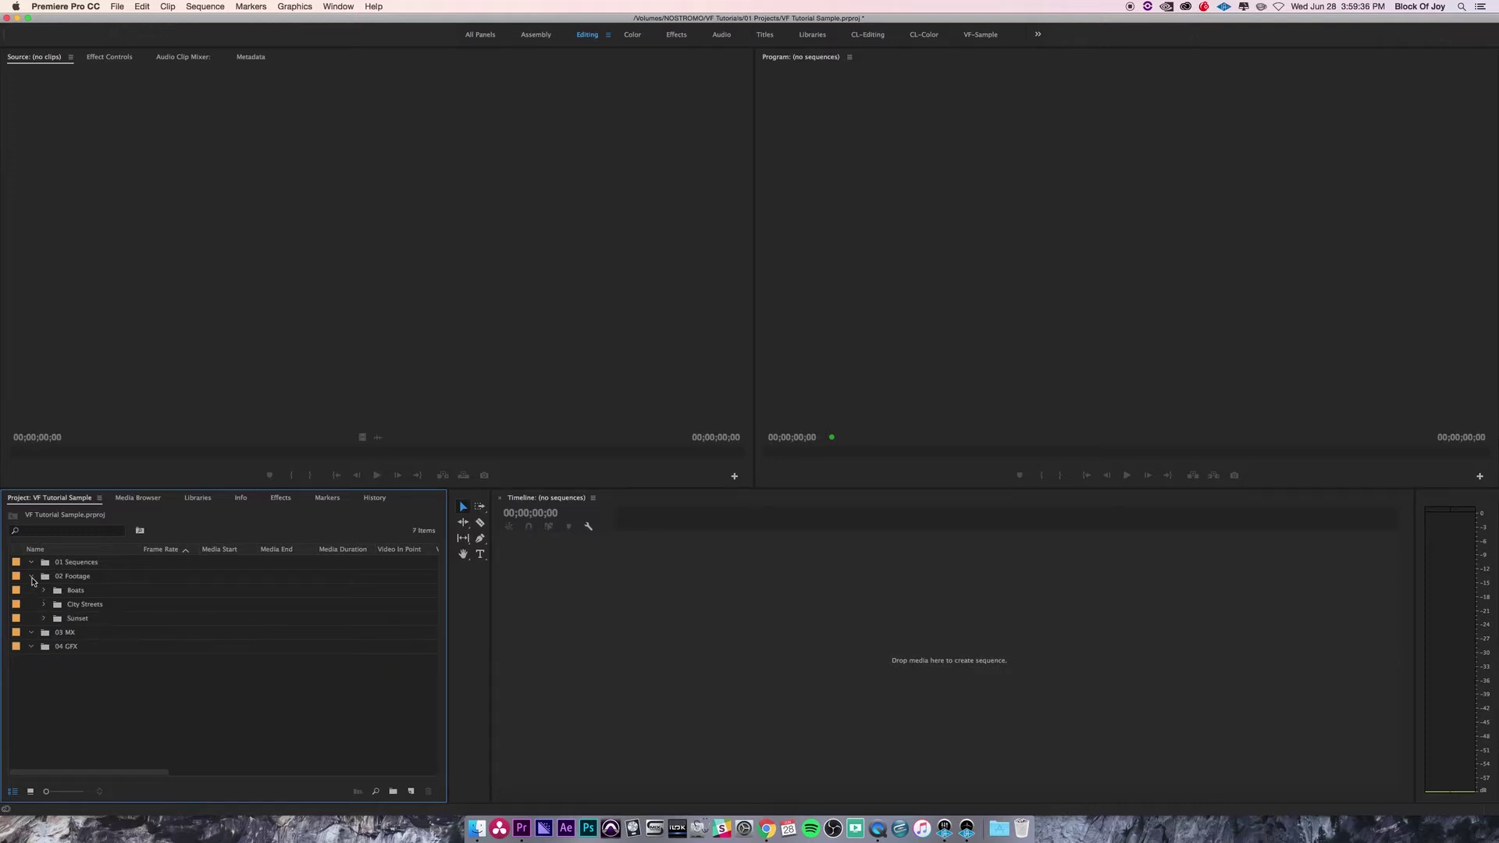
click(31, 576)
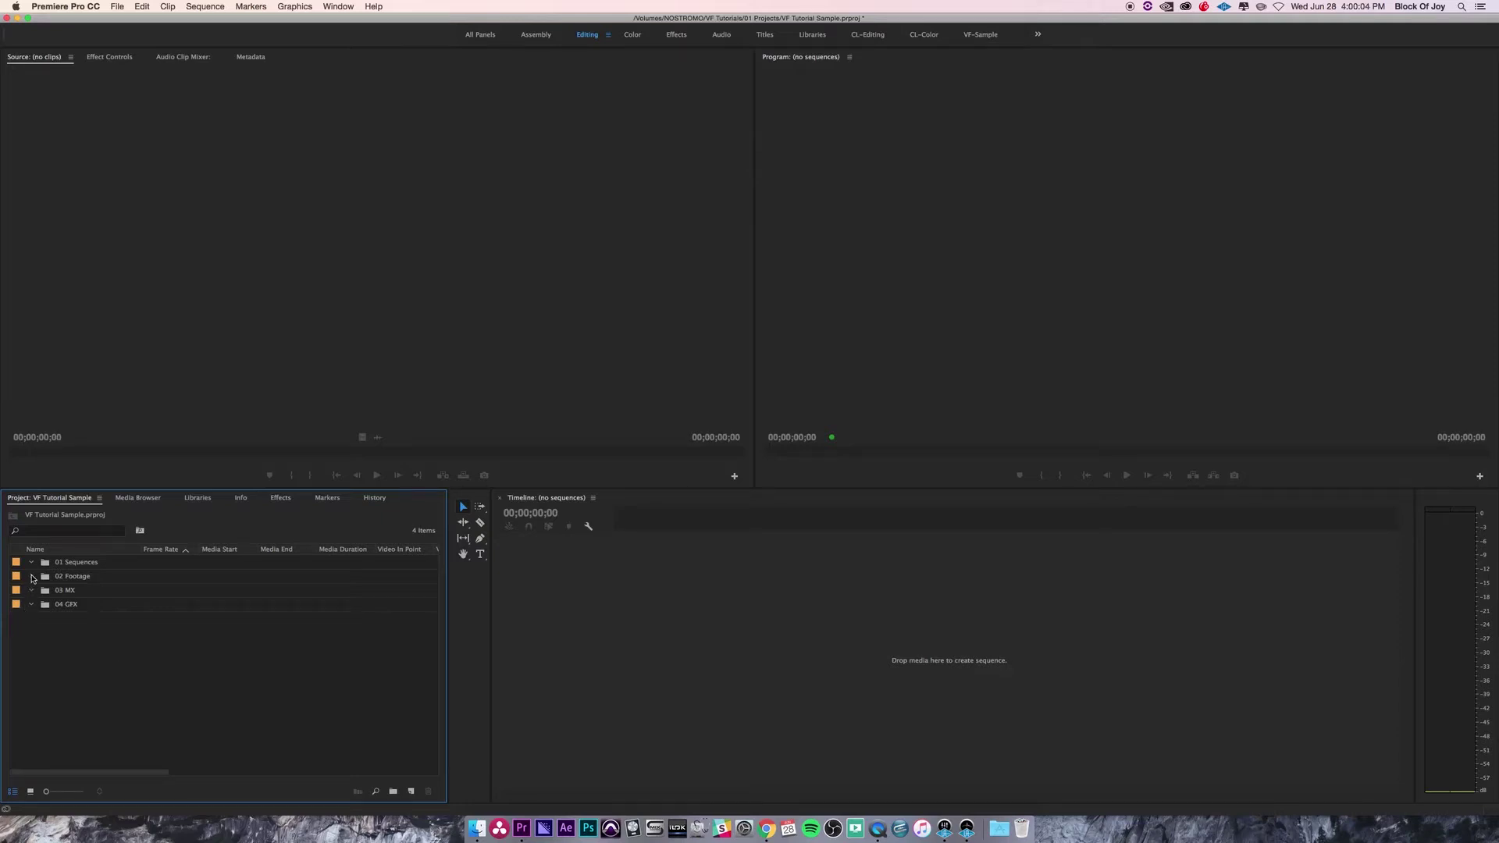
click(31, 576)
Switch to Finder, import the Aerial folder from 02 Footage into the project's 02 Footage bin, and check its clips.
key(super+Tab)
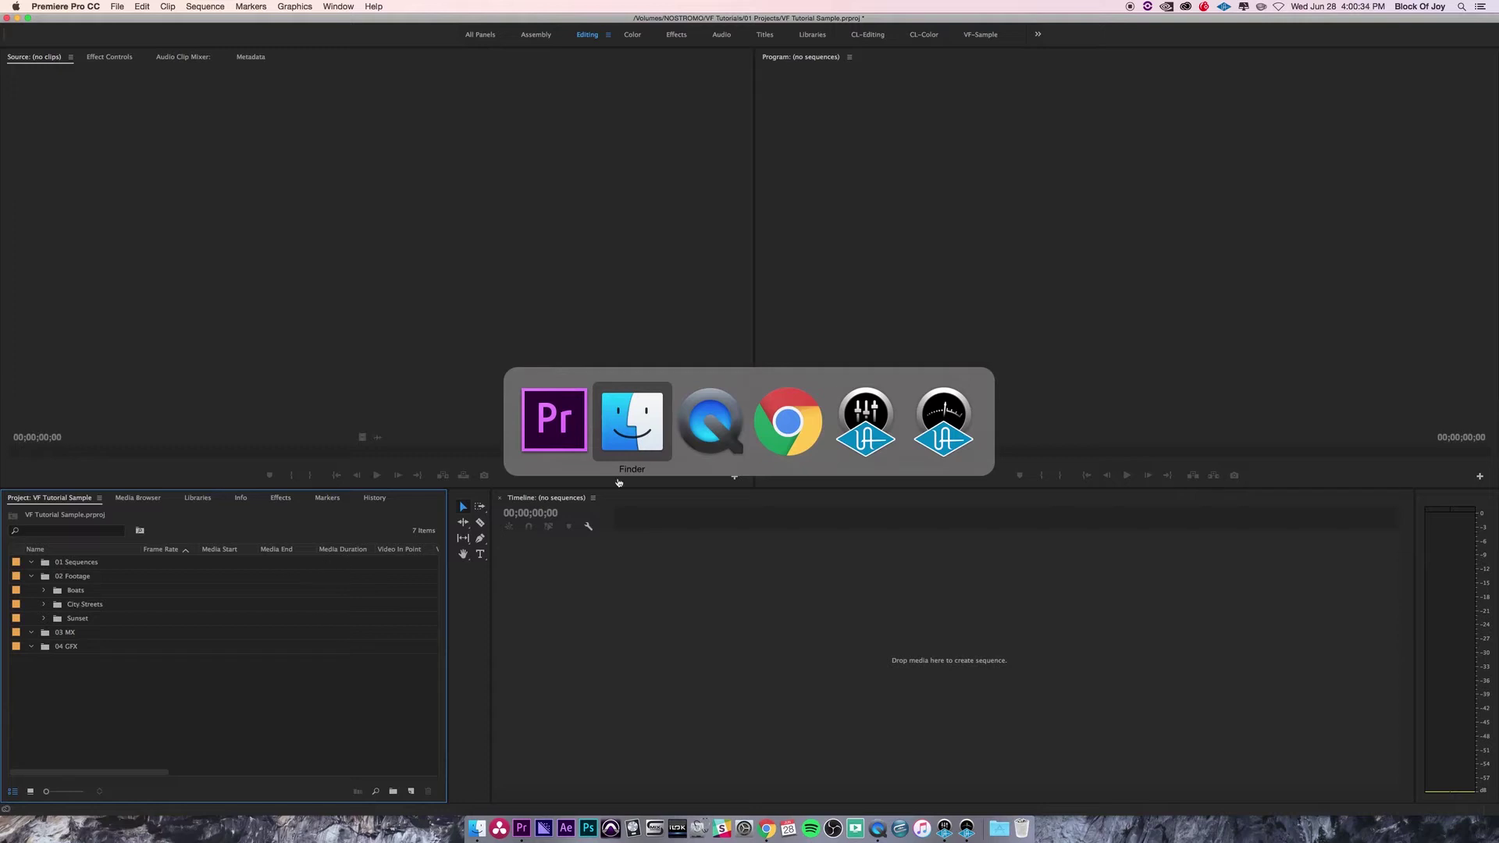
click(628, 432)
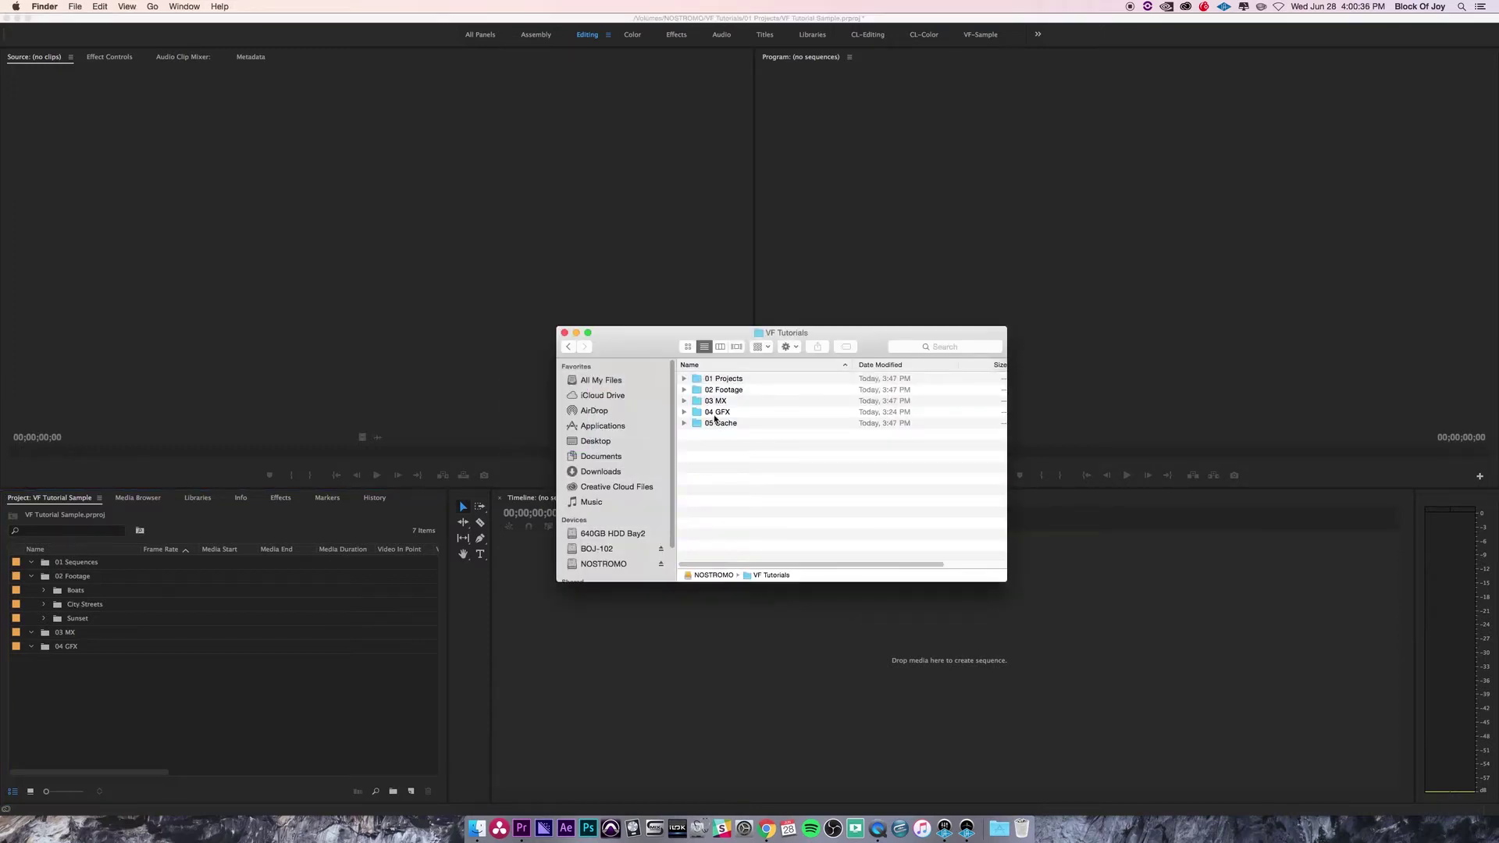
double_click(697, 391)
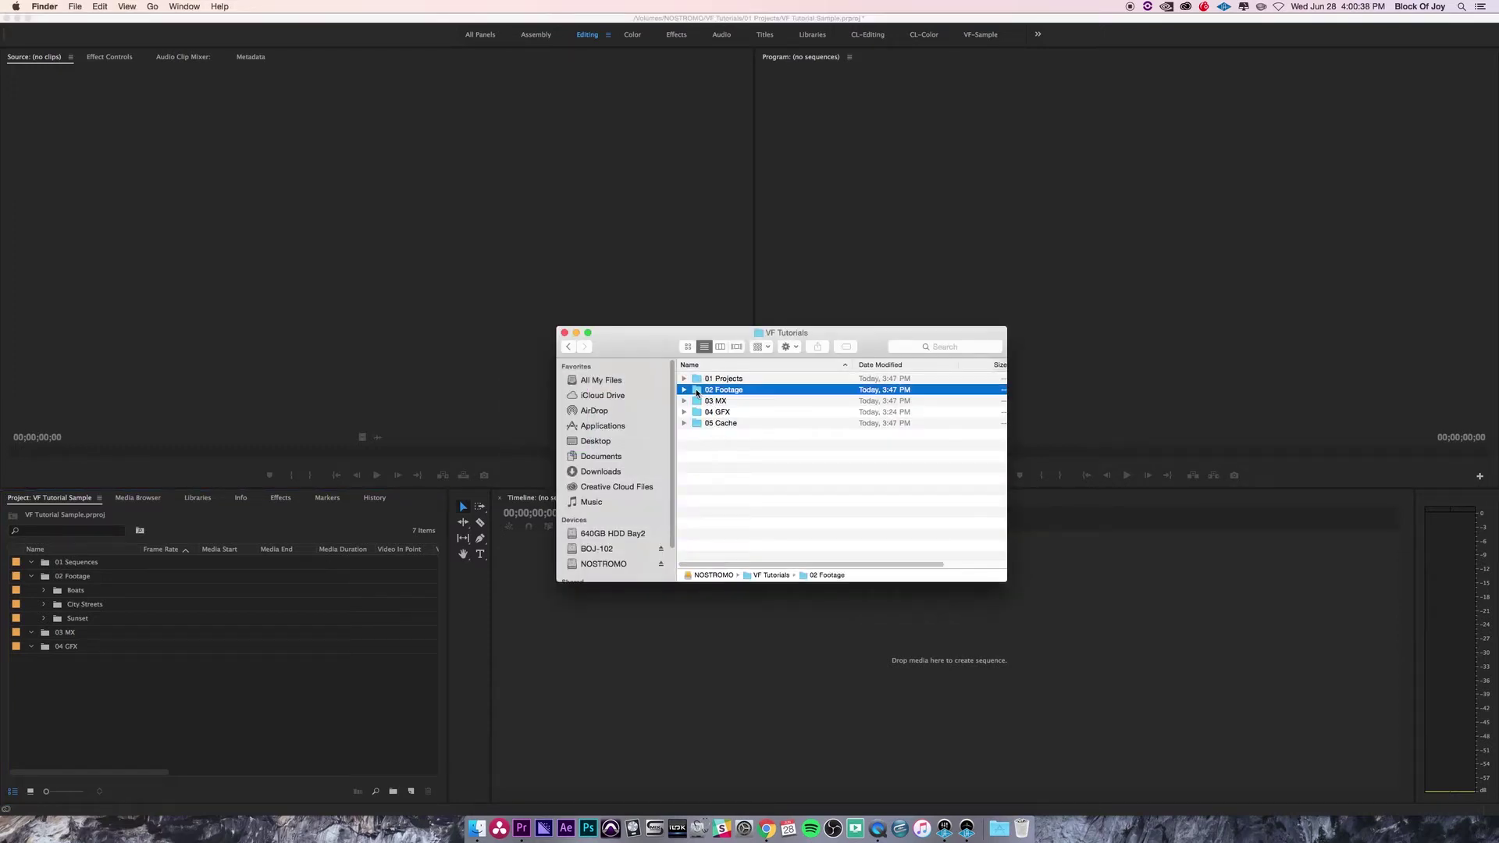
click(702, 381)
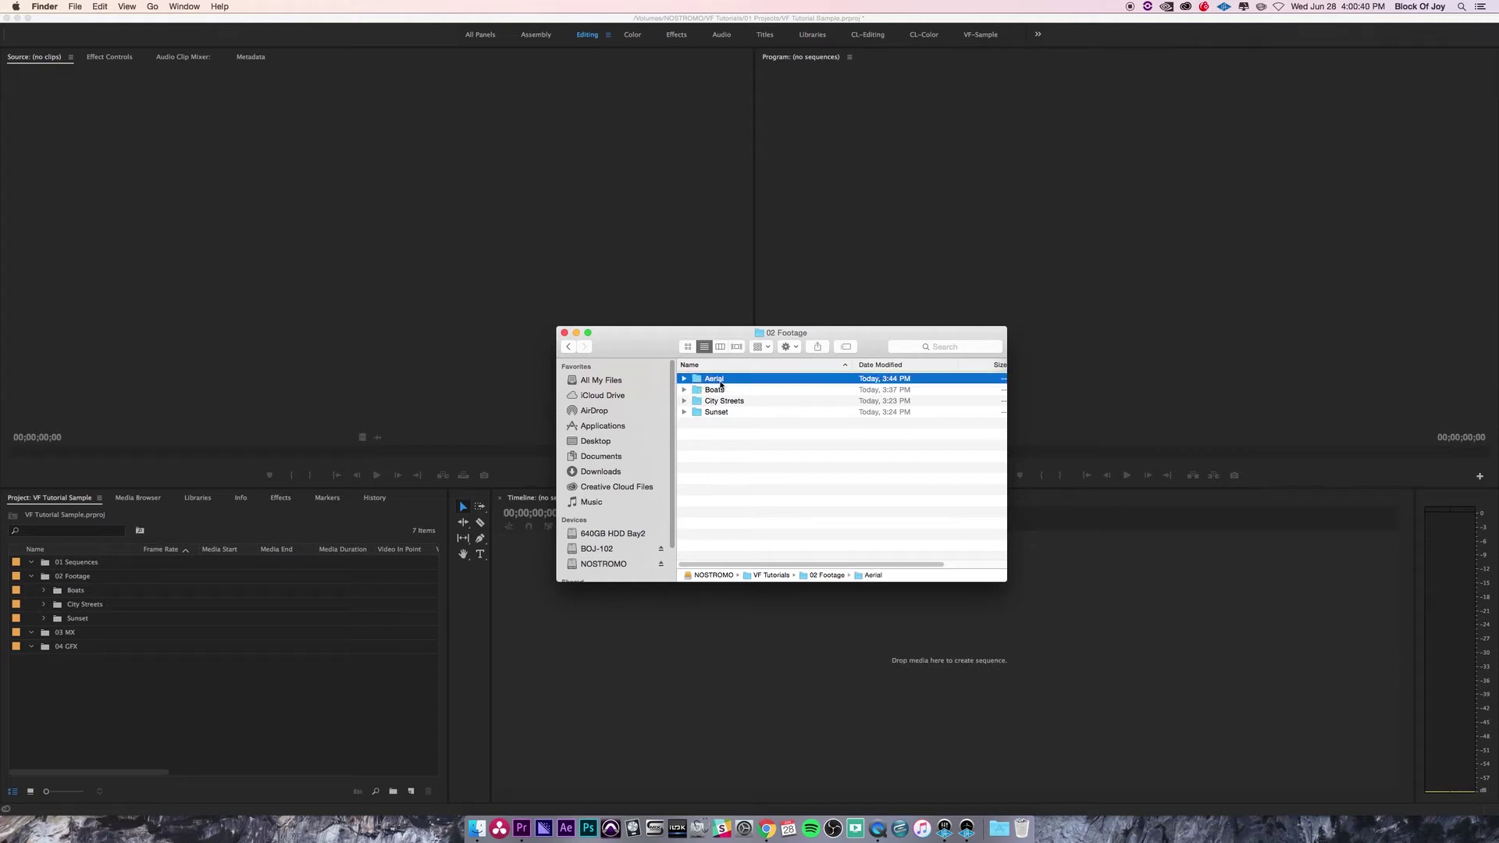
drag(701, 381, 45, 578)
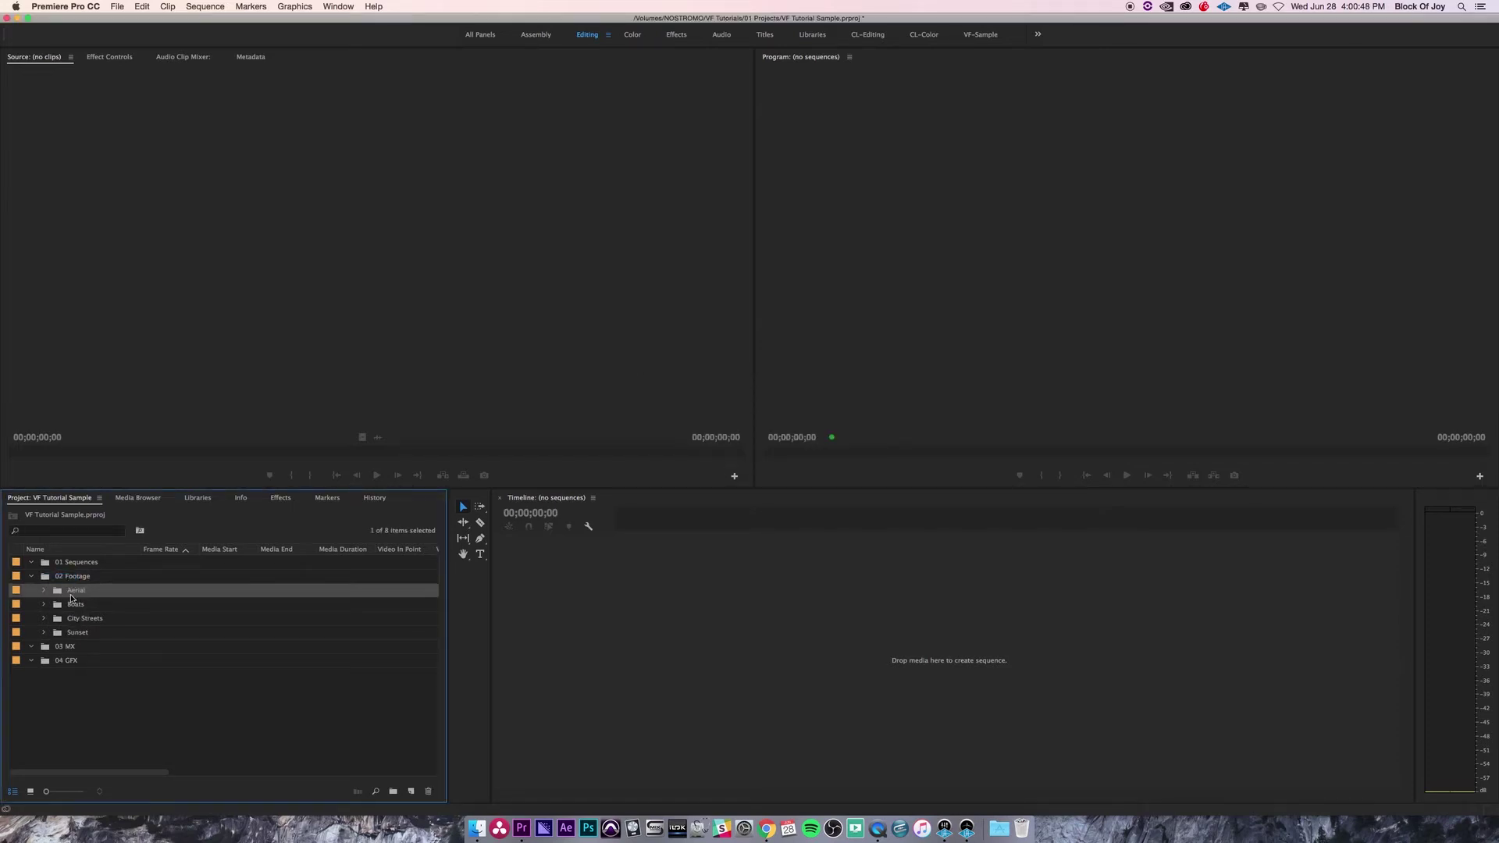
click(44, 591)
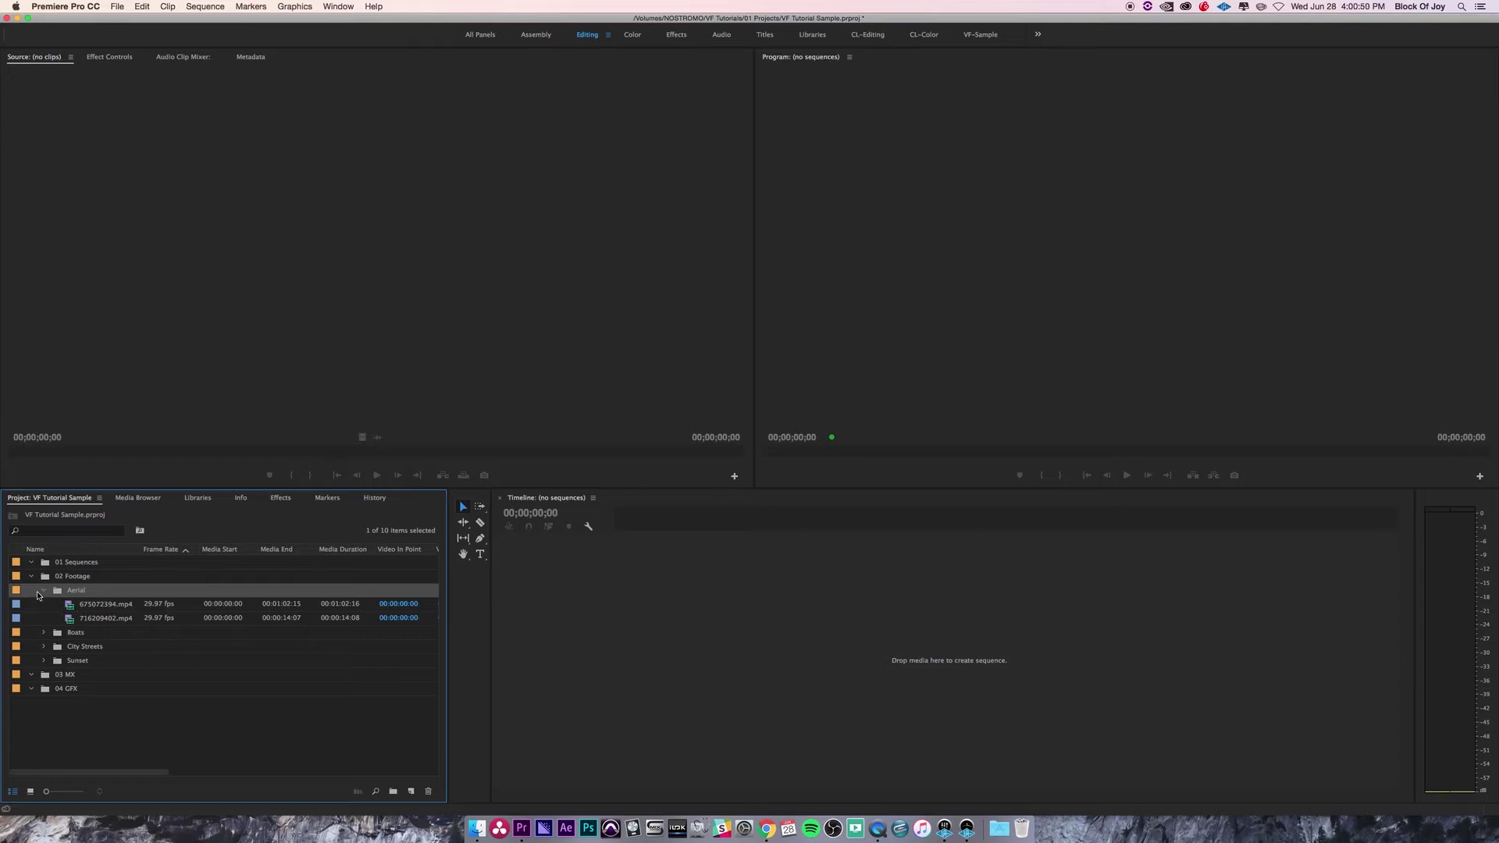
click(45, 592)
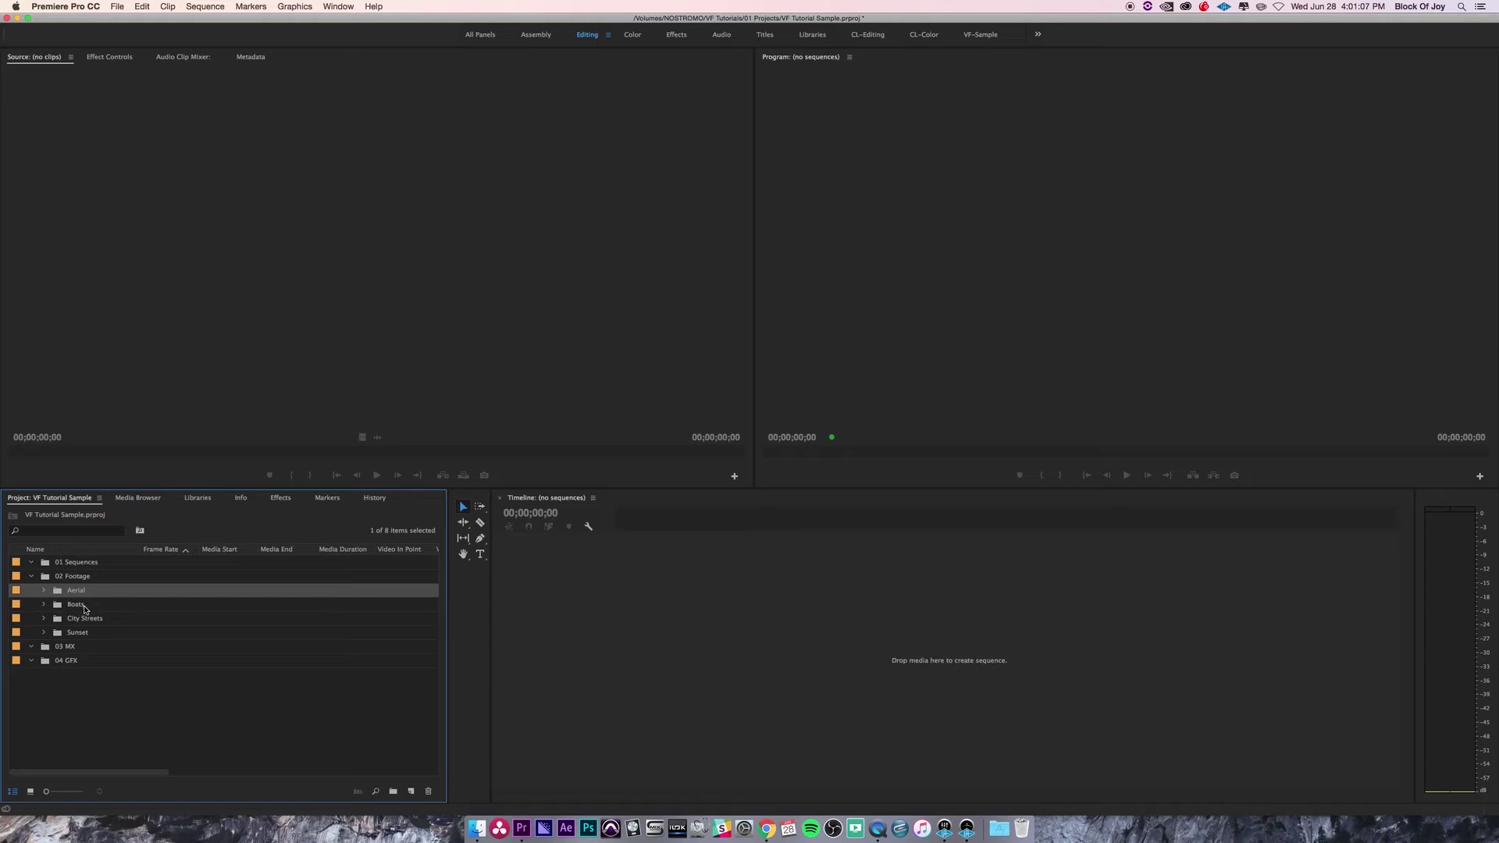
Switch to Finder and move both clips in the Aerial folder, 675072394.mp4 and 716209402.mp4, to the Trash.
key(super+Tab)
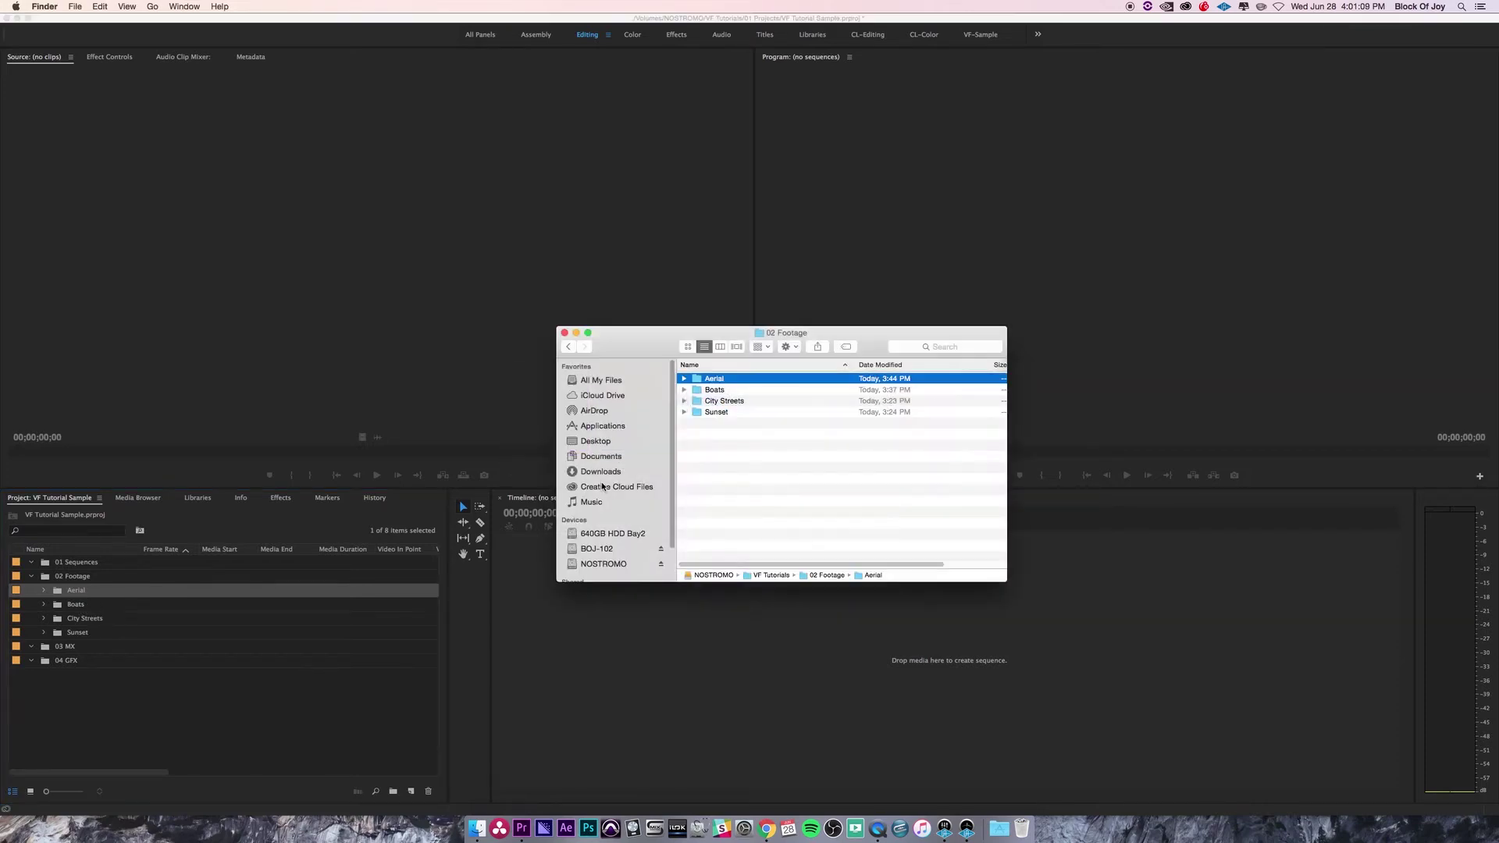
click(707, 390)
click(684, 379)
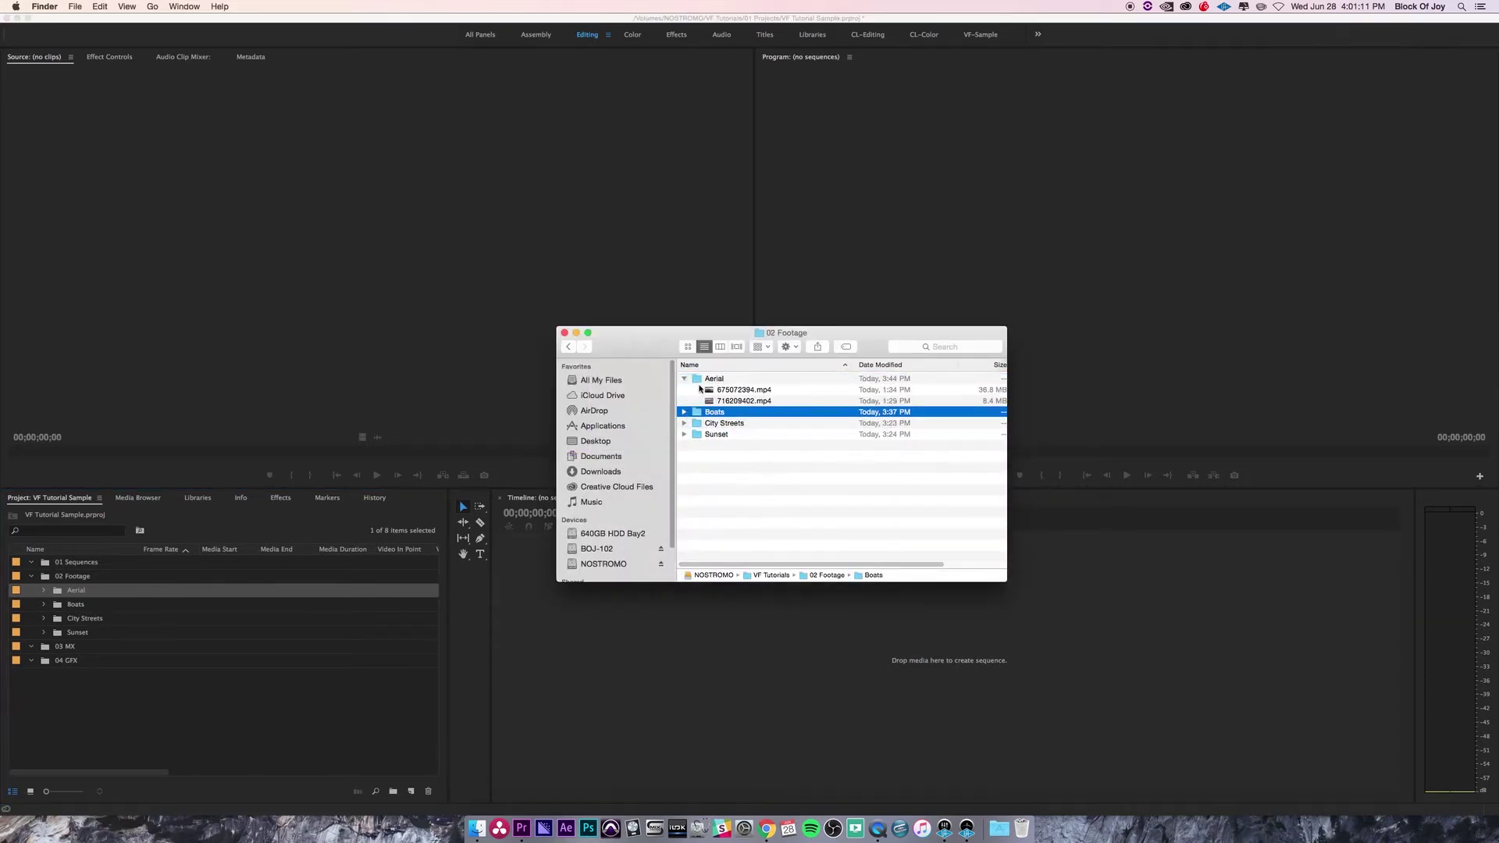
click(710, 392)
click(715, 402)
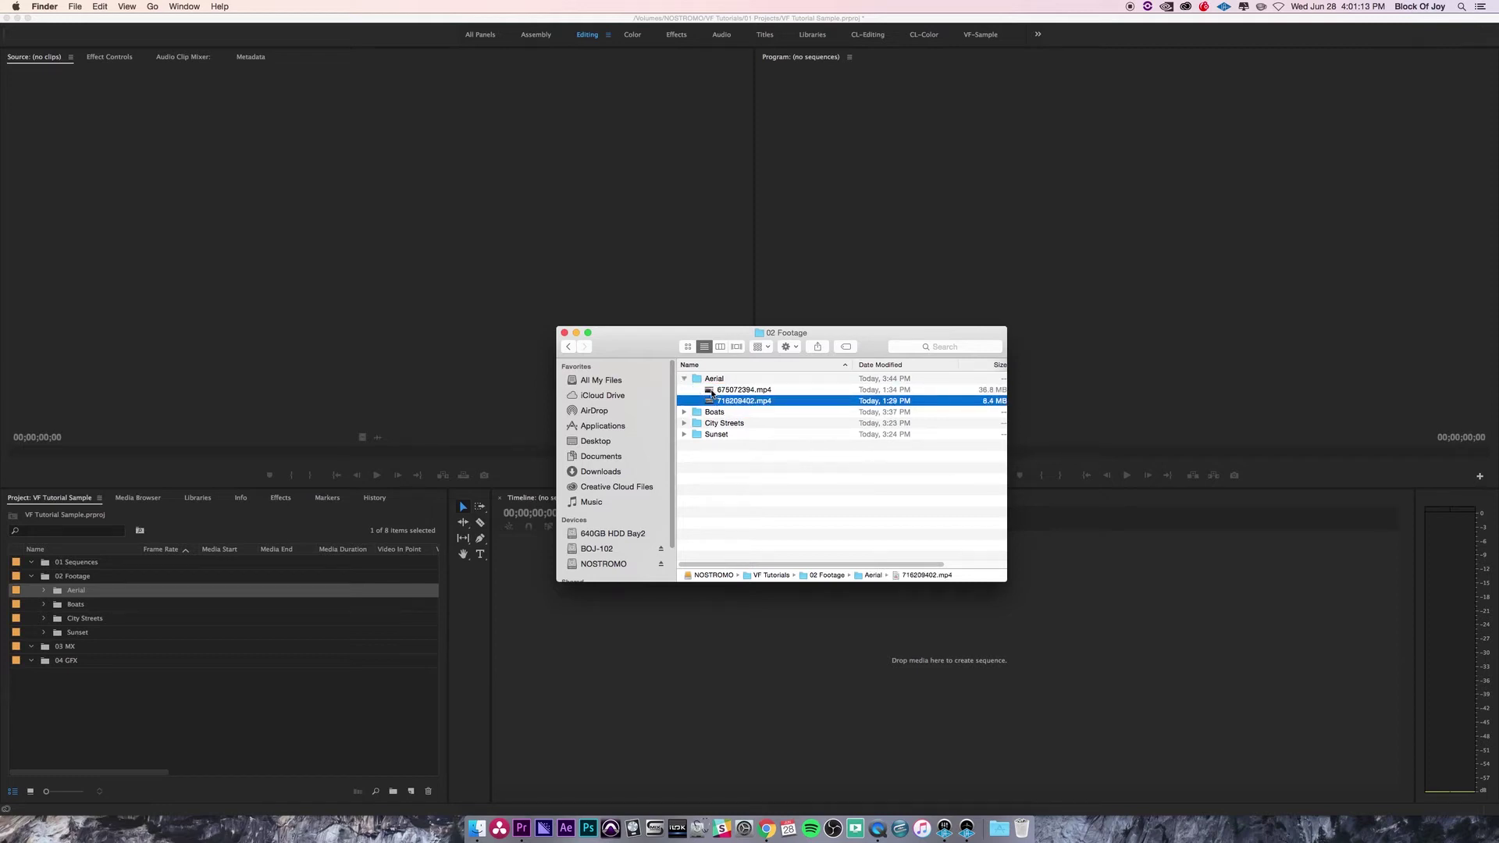
shift+click(718, 394)
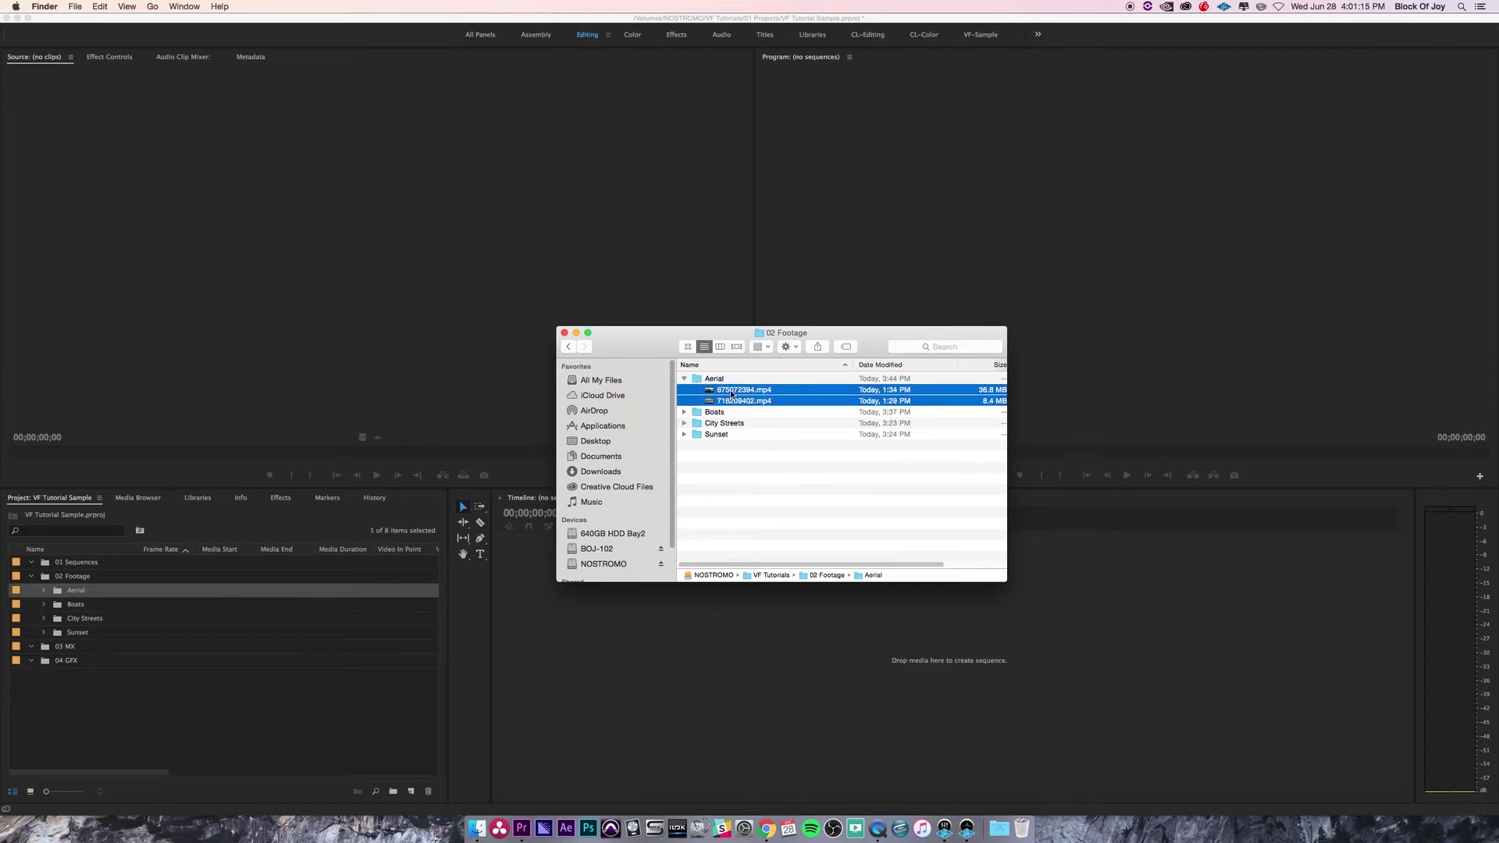
right_click(733, 392)
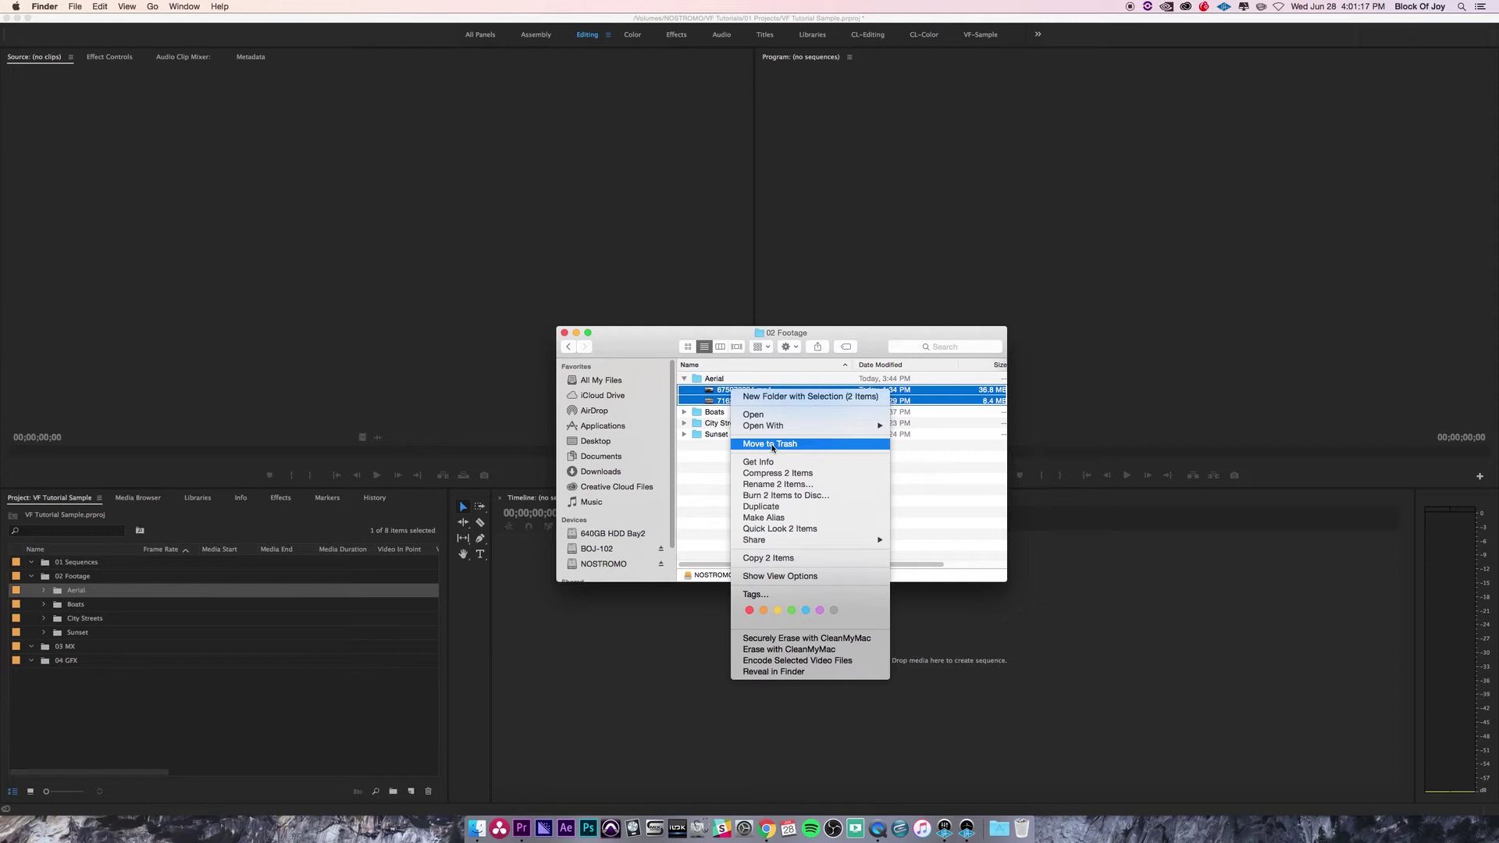
click(771, 444)
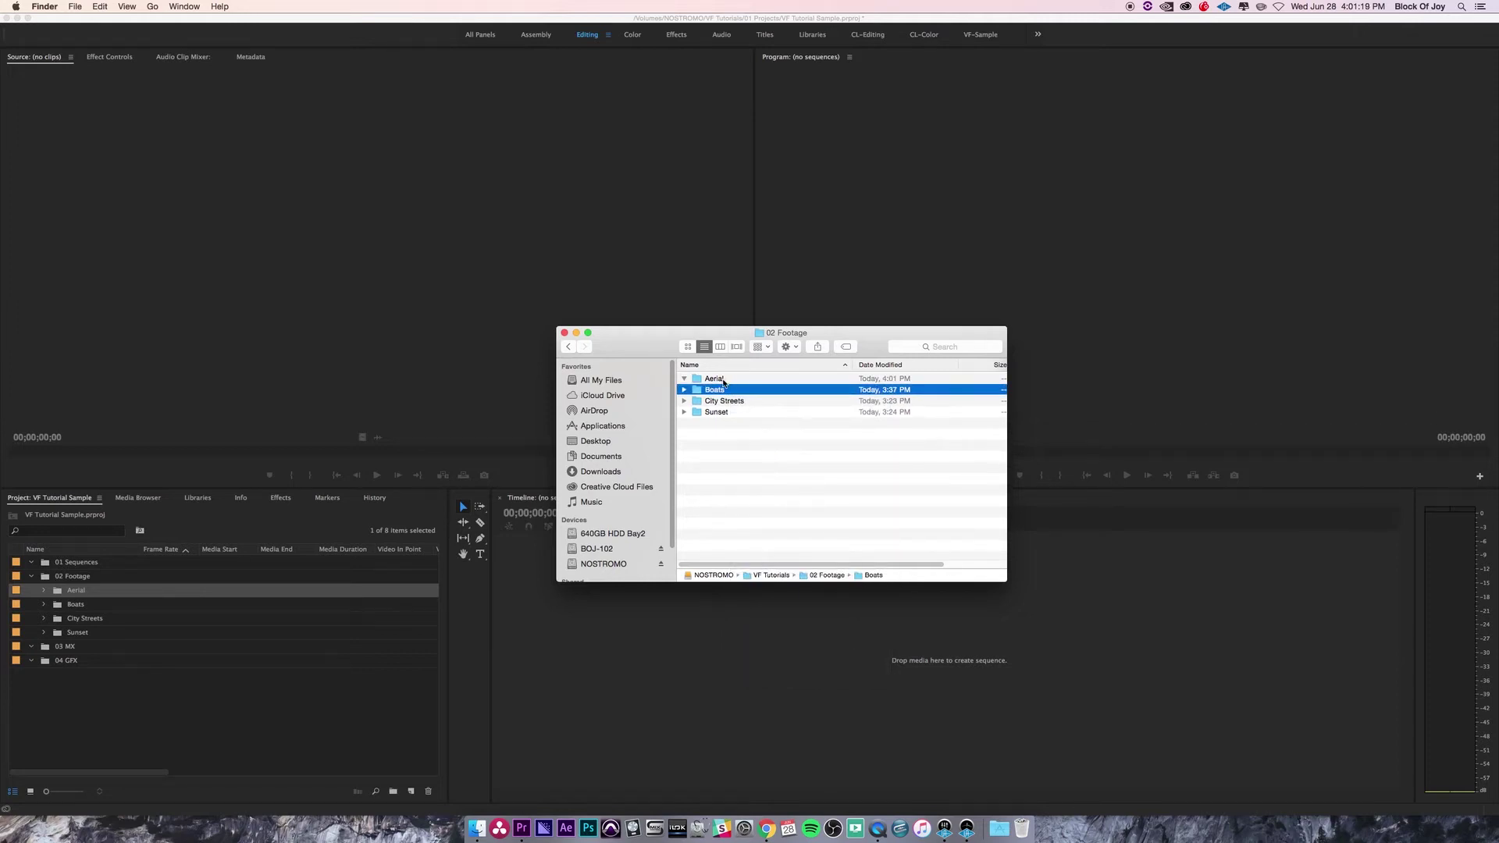
Switch to Premiere Pro and try to locate the missing 675072394.mp4 in the 02 Footage folders, then cancel the file search.
click(270, 711)
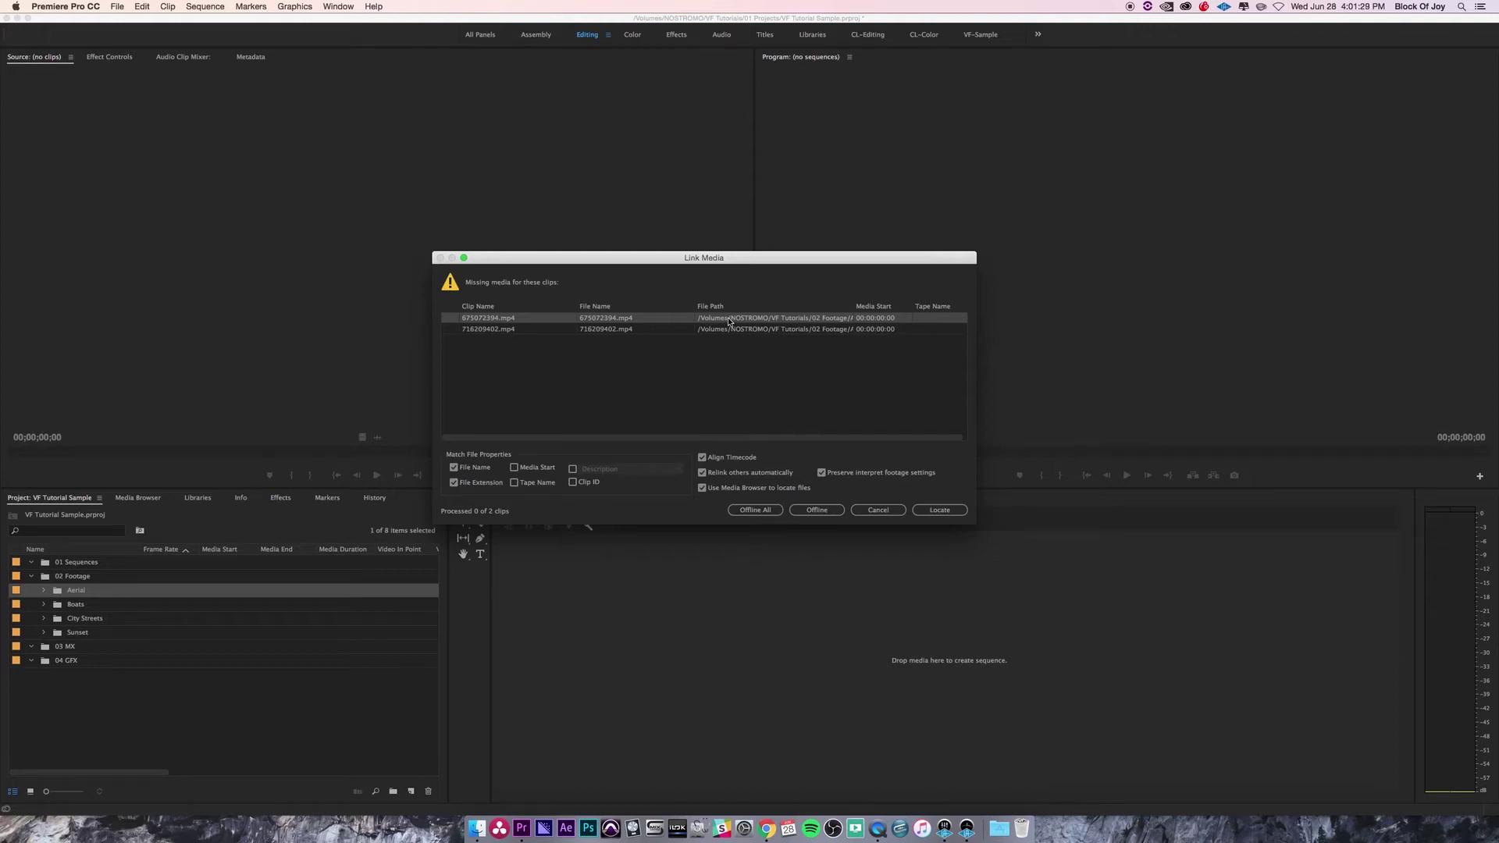
click(954, 514)
click(941, 512)
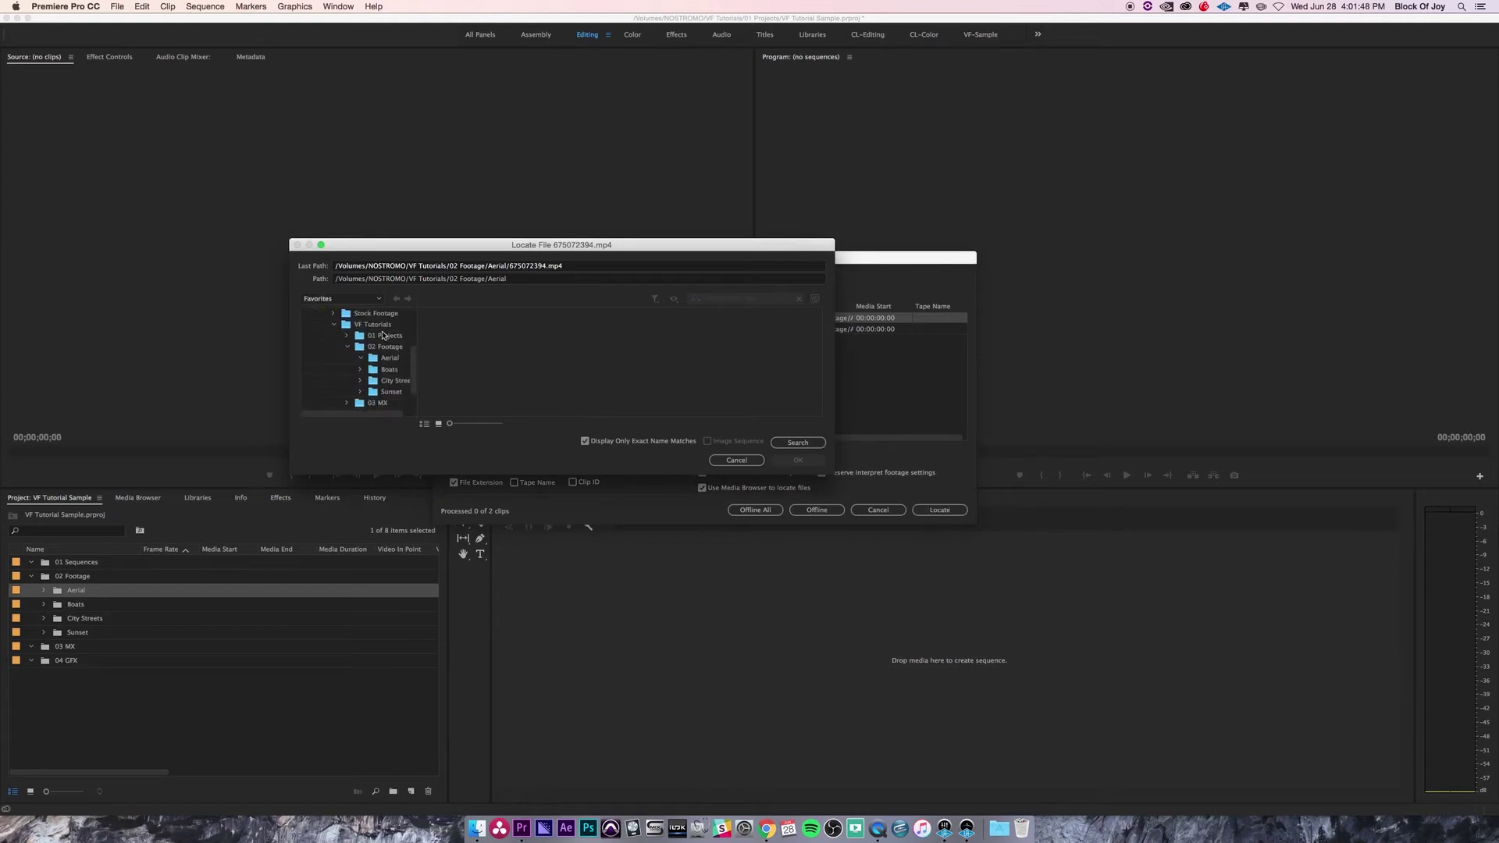
scroll(383, 357, down, 1)
scroll(383, 357, up, 1)
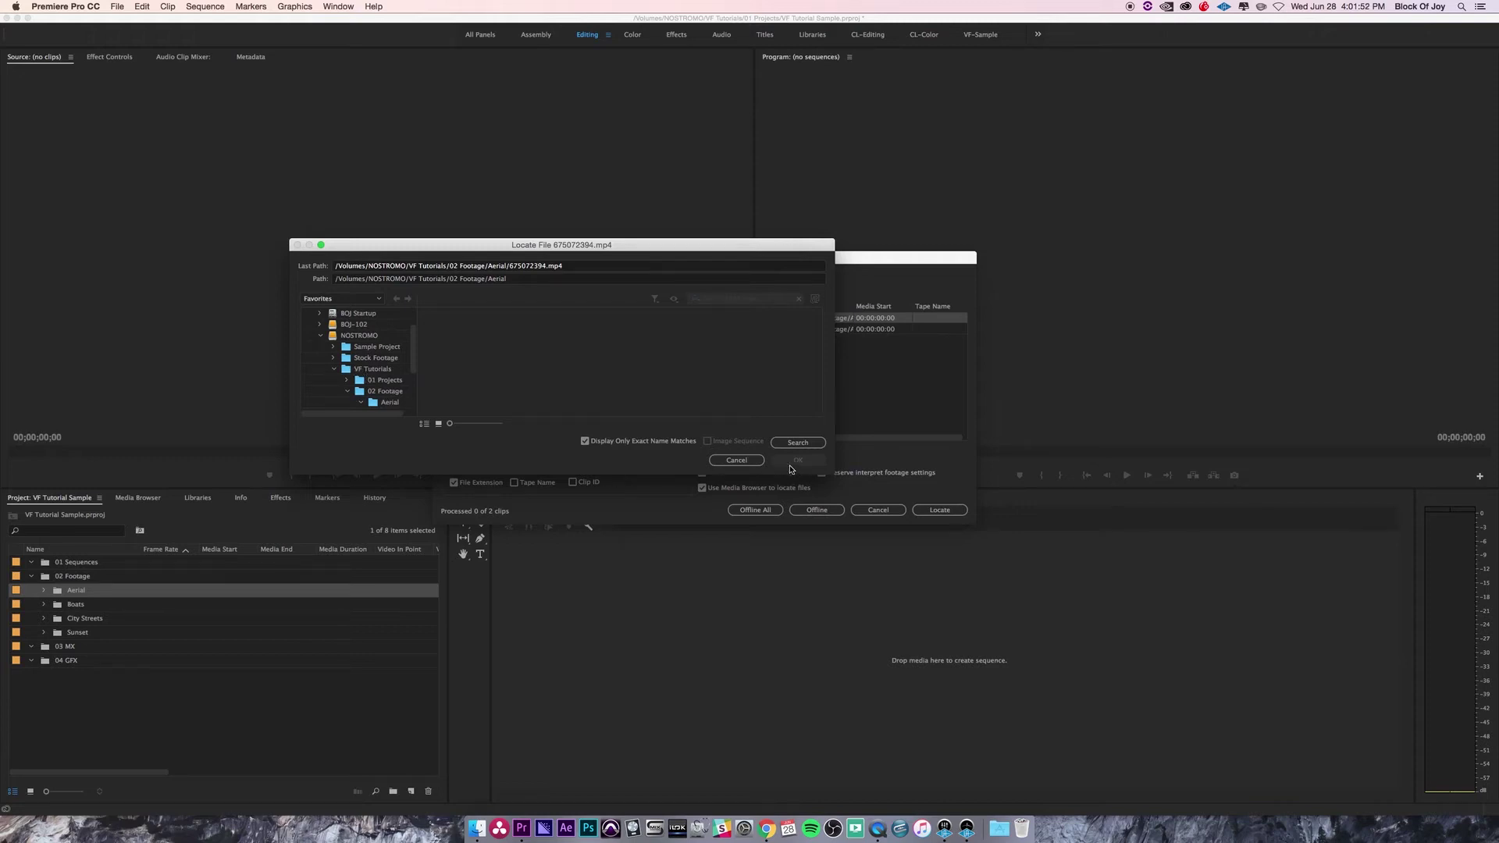
click(736, 462)
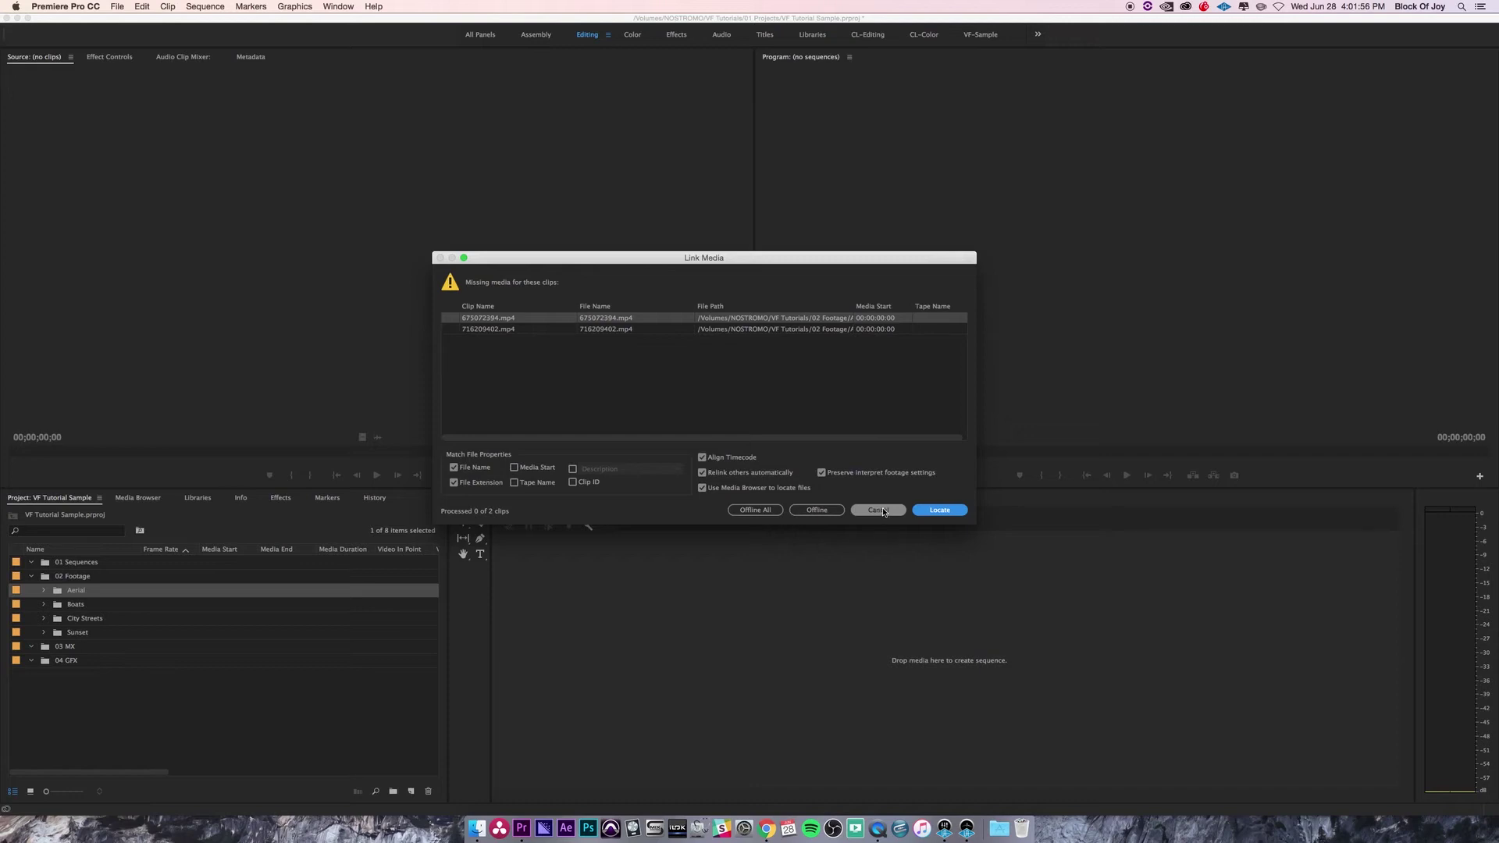
Switch to Finder, restore 675072394.mp4 and 716209402.mp4 to the Aerial folder, and close the 02 Footage window.
key(super+Tab)
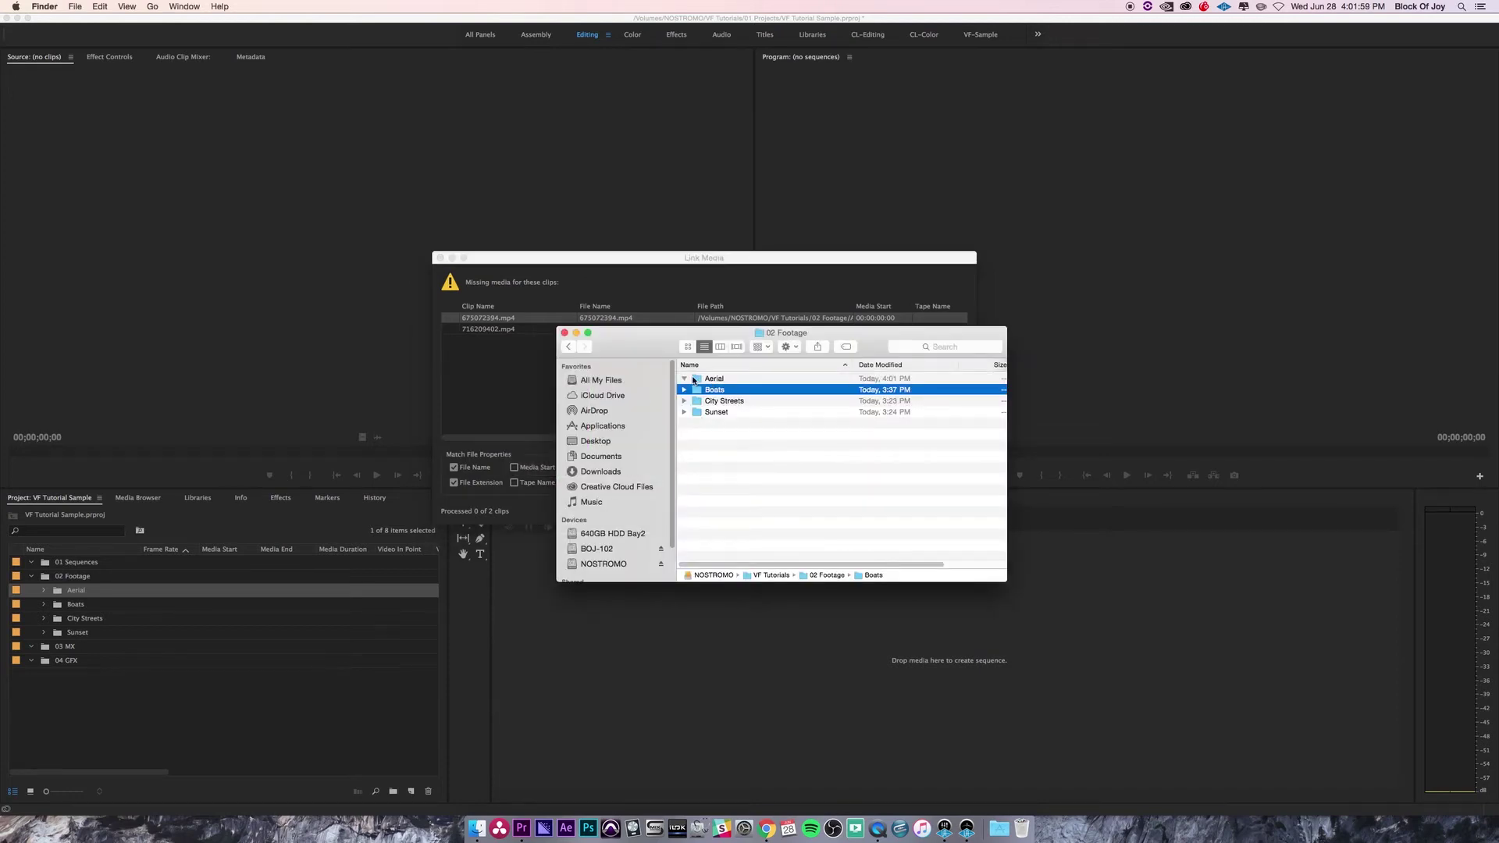
click(695, 379)
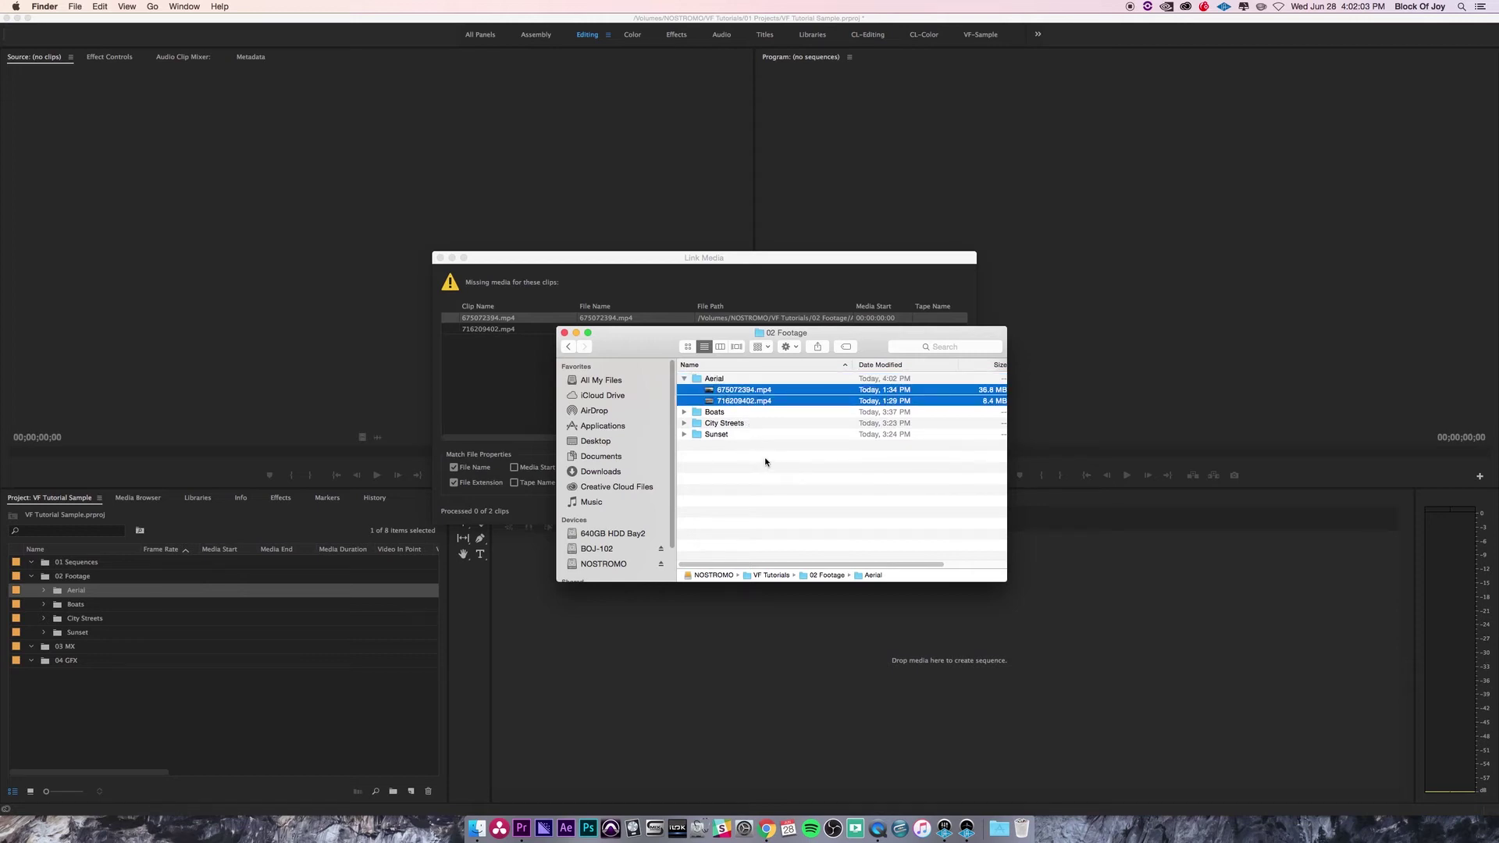
click(564, 332)
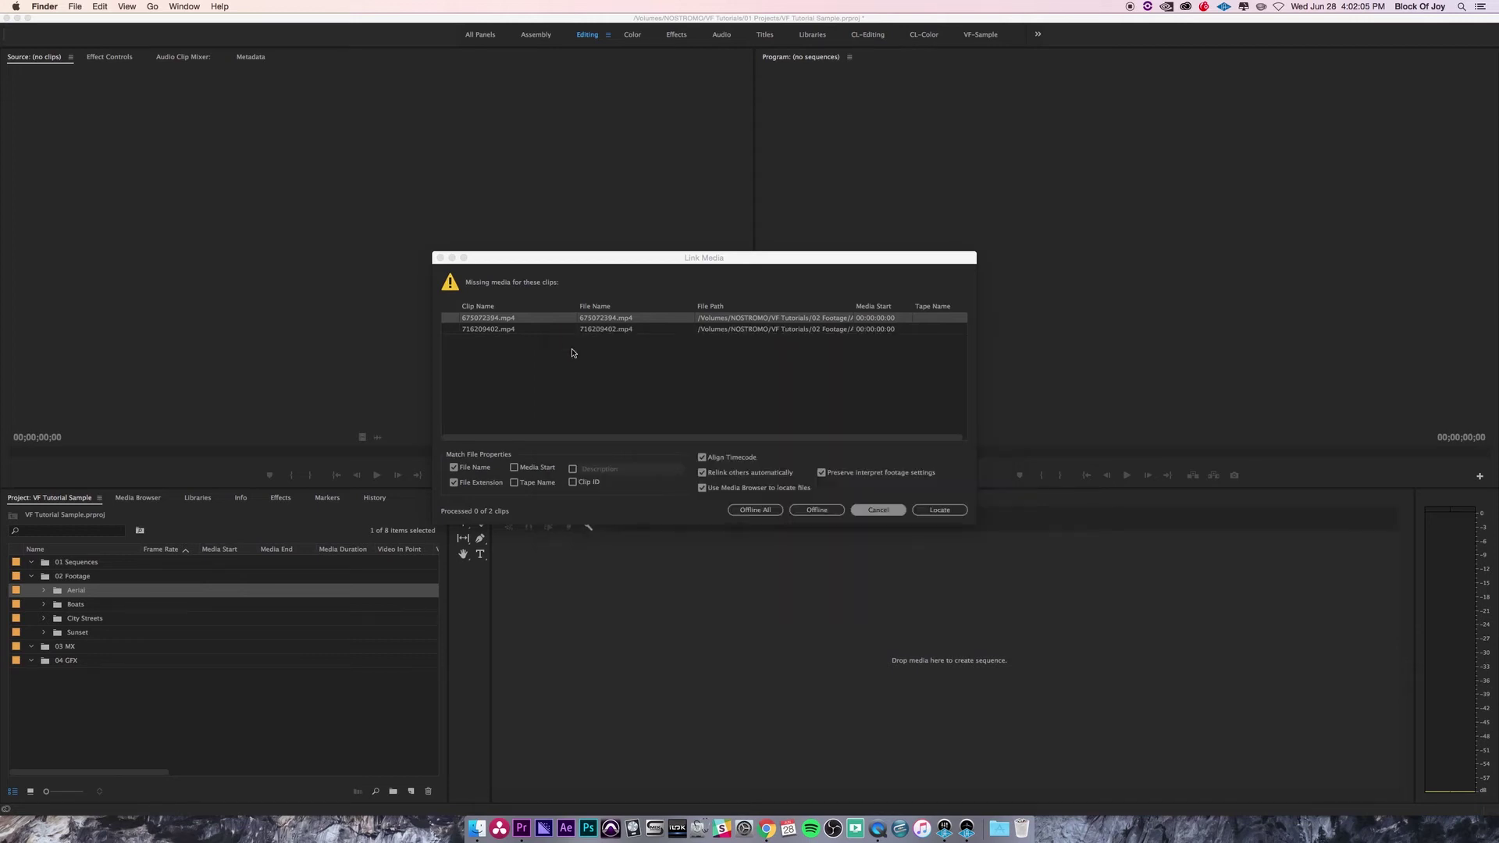
Return to Premiere Pro and relink the missing clips by locating 675072394.mp4 in the Aerial folder, displaying only exact name matches.
click(826, 263)
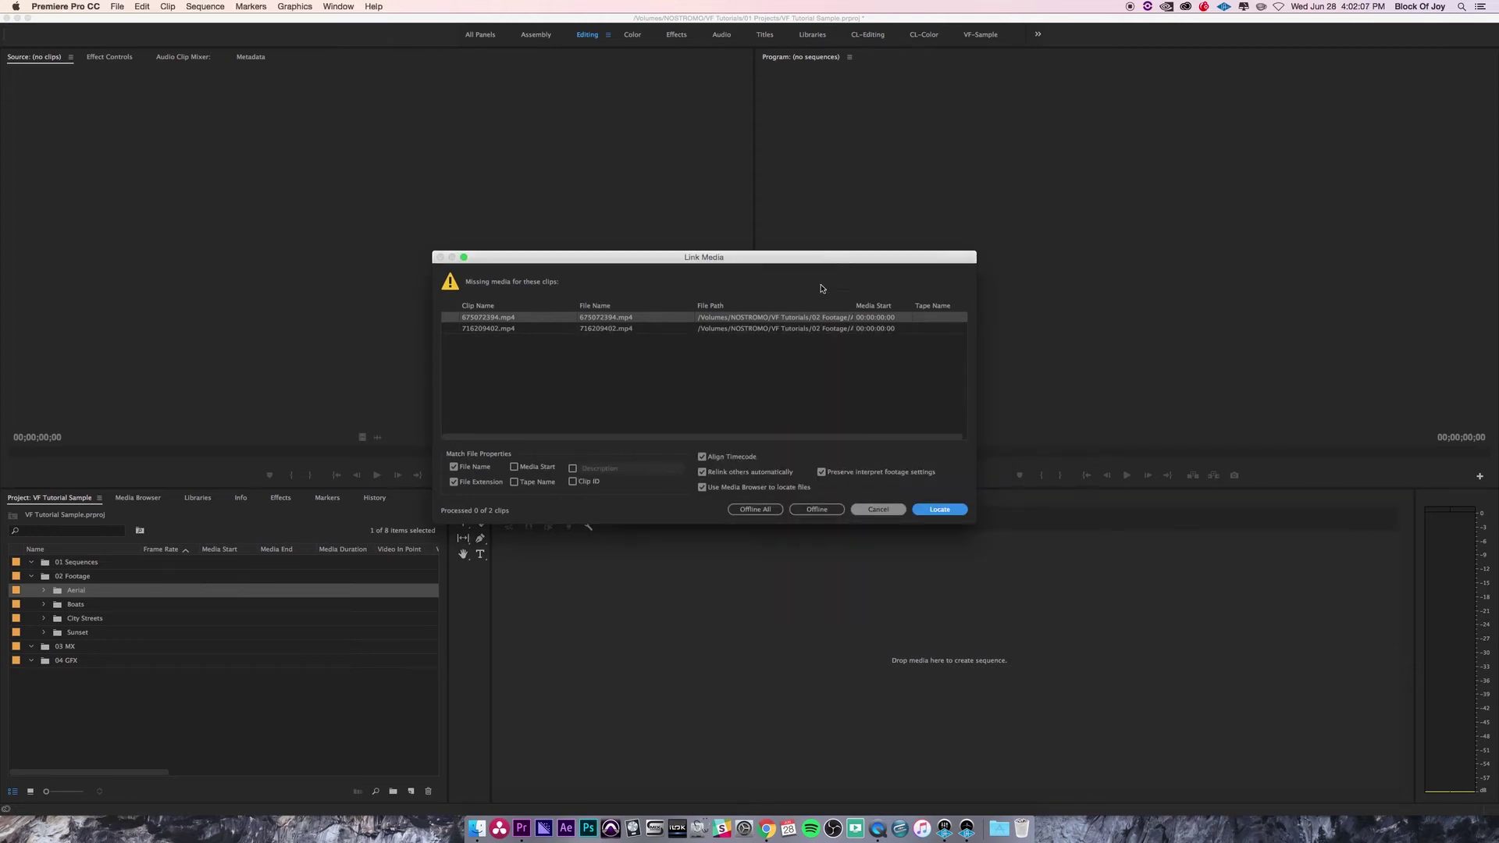
click(940, 510)
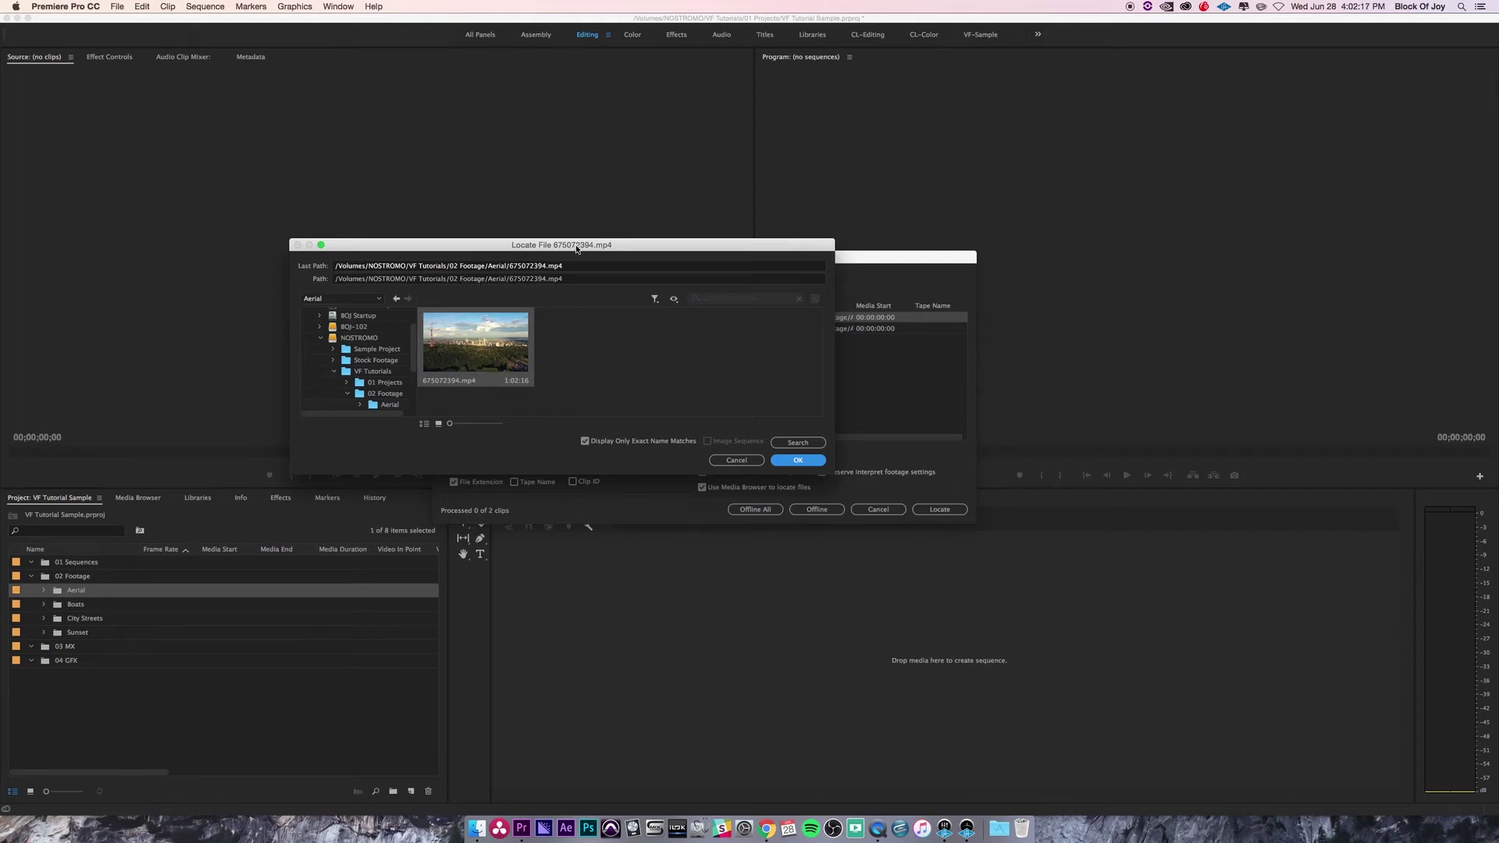
drag(577, 248, 531, 172)
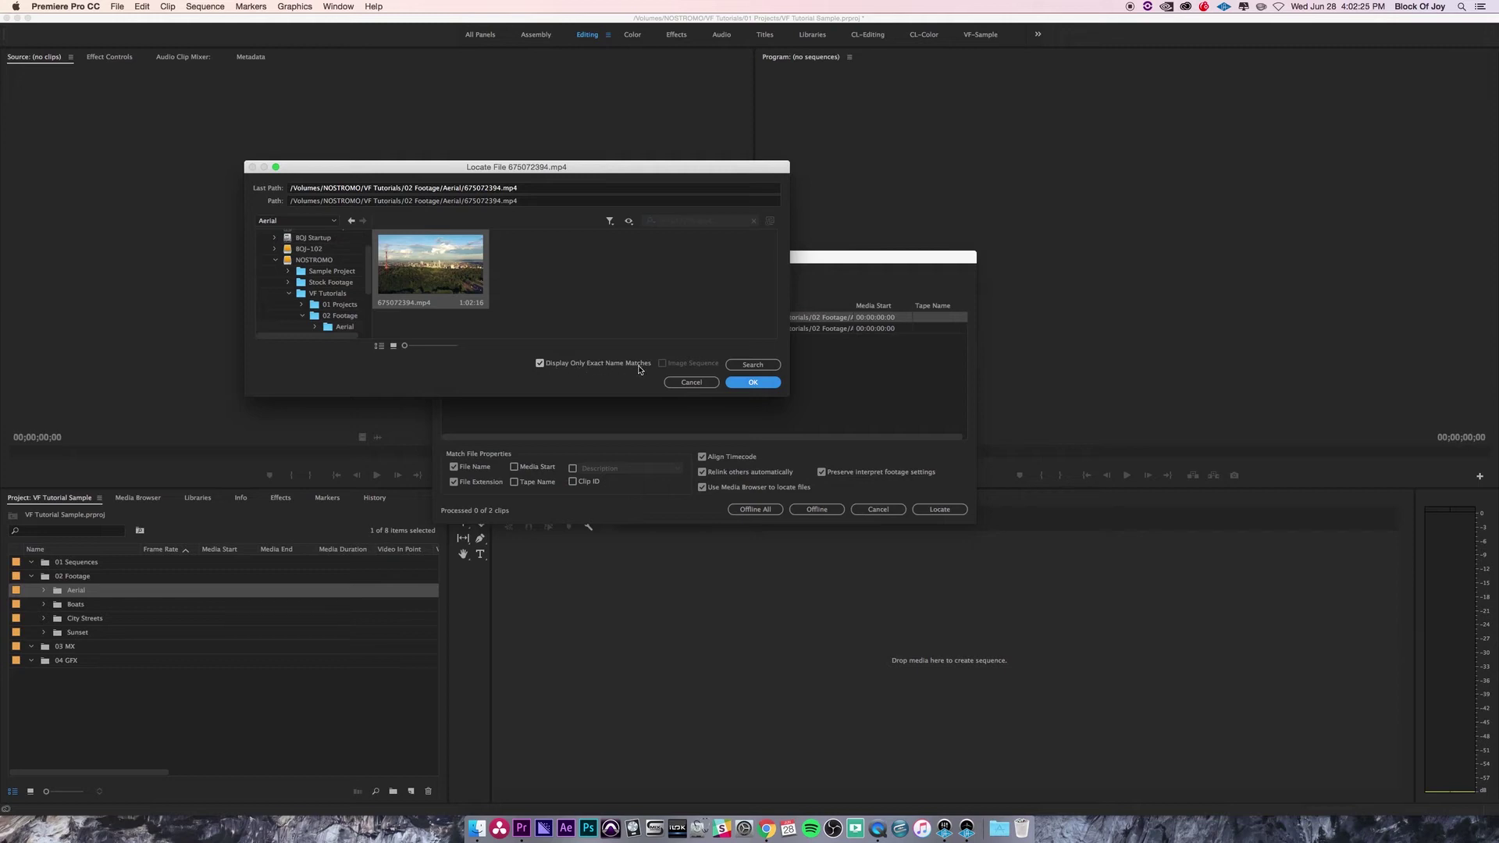
click(540, 363)
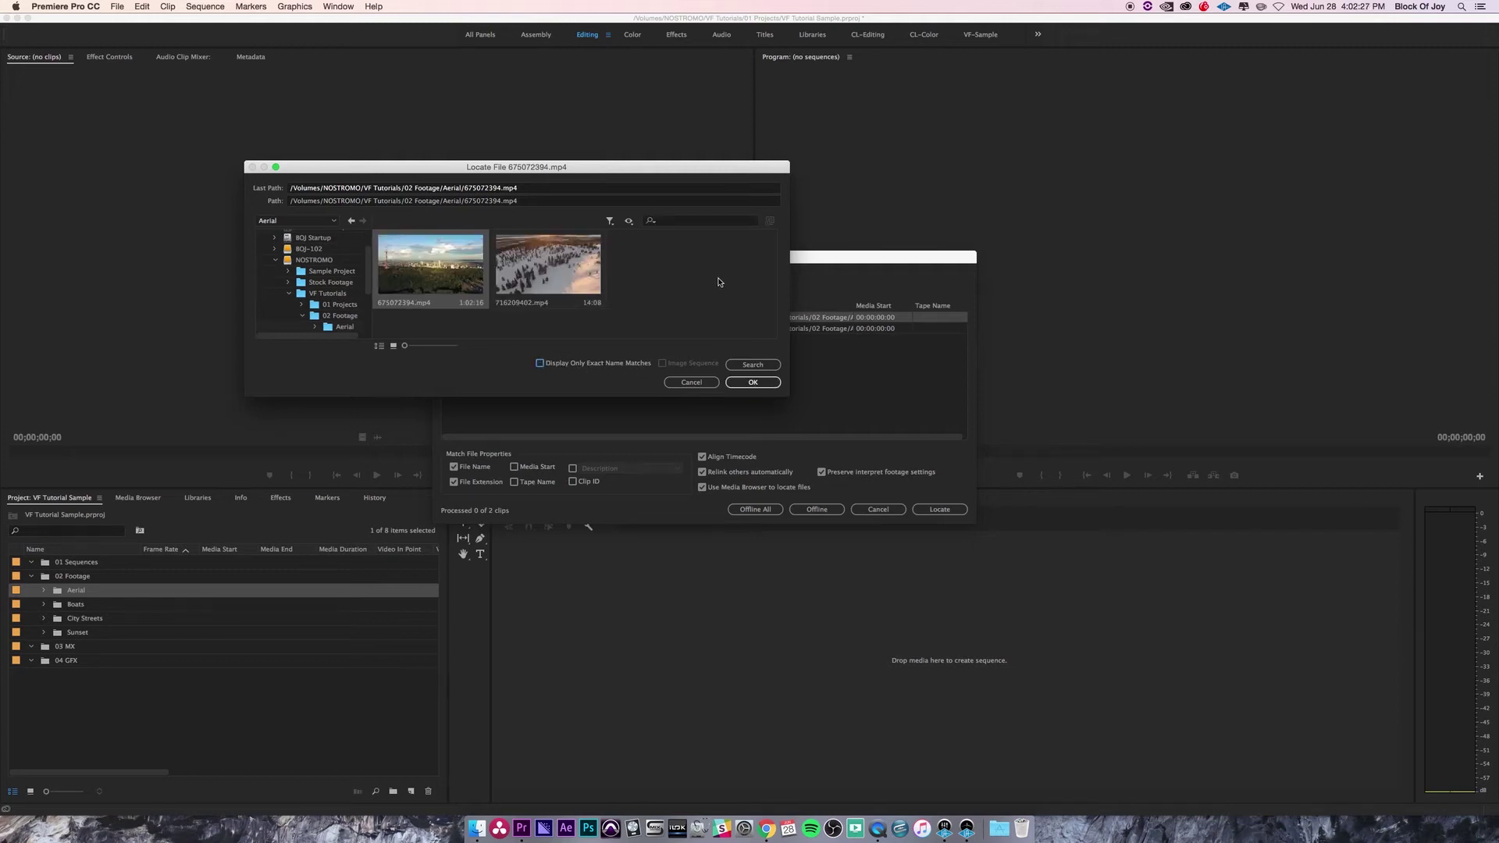
click(541, 364)
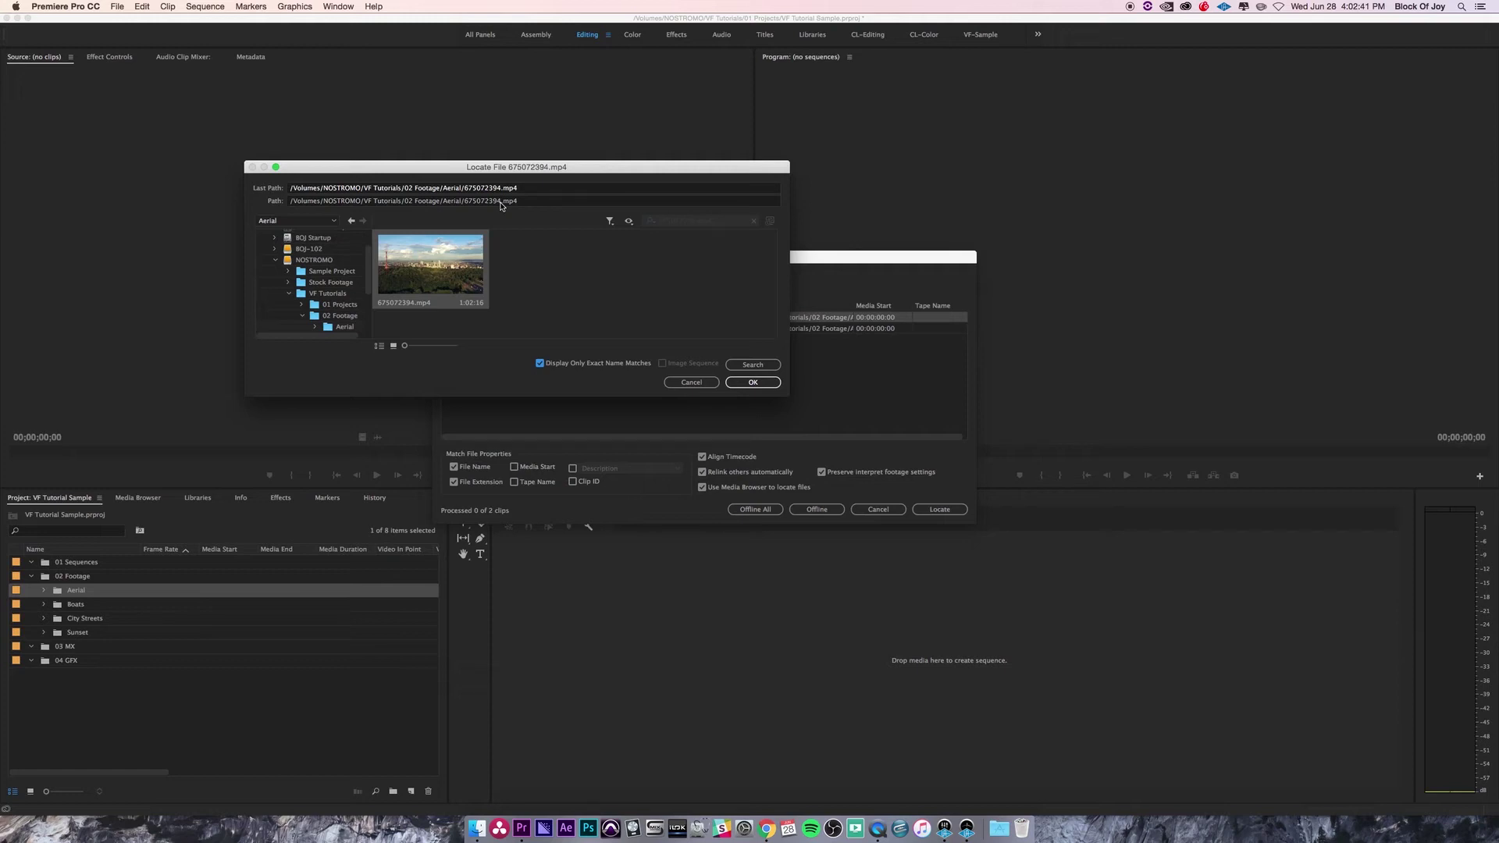
click(748, 383)
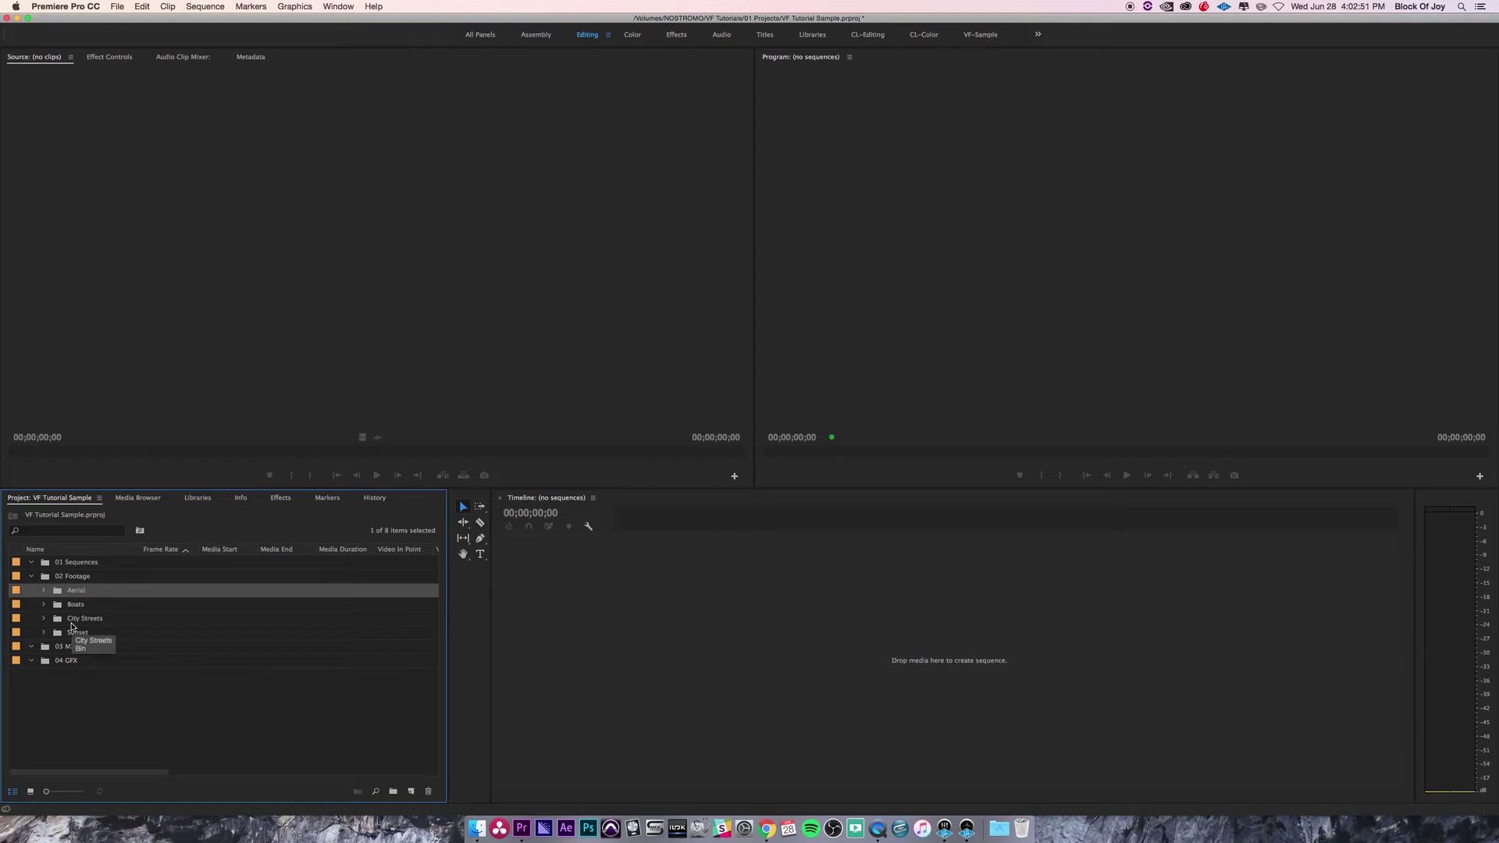
Expand the Aerial bin and open 675072394.mp4 for viewing to check the relinked footage.
click(40, 593)
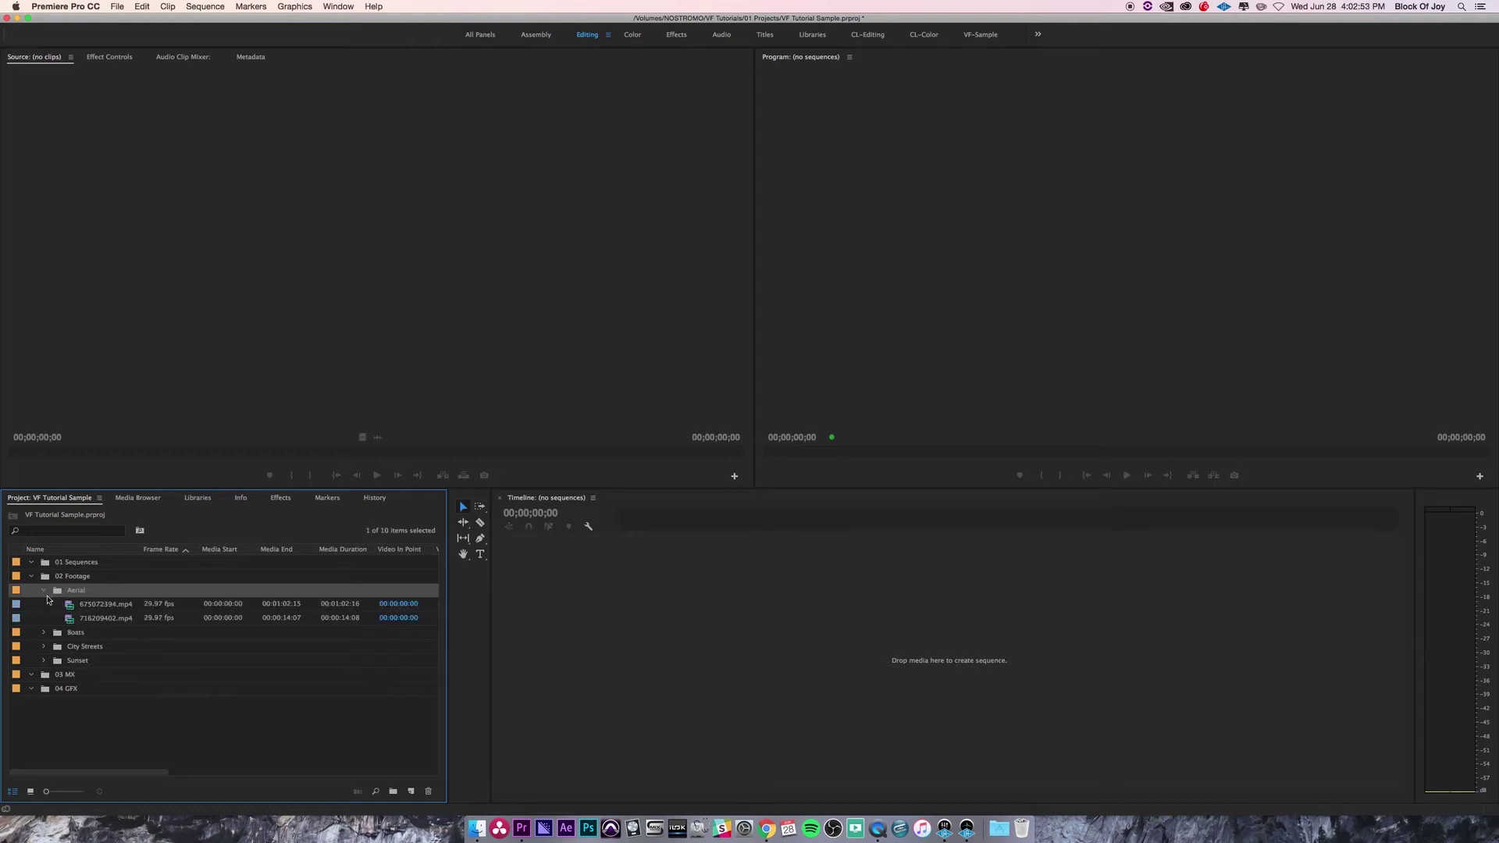
click(70, 606)
double_click(70, 606)
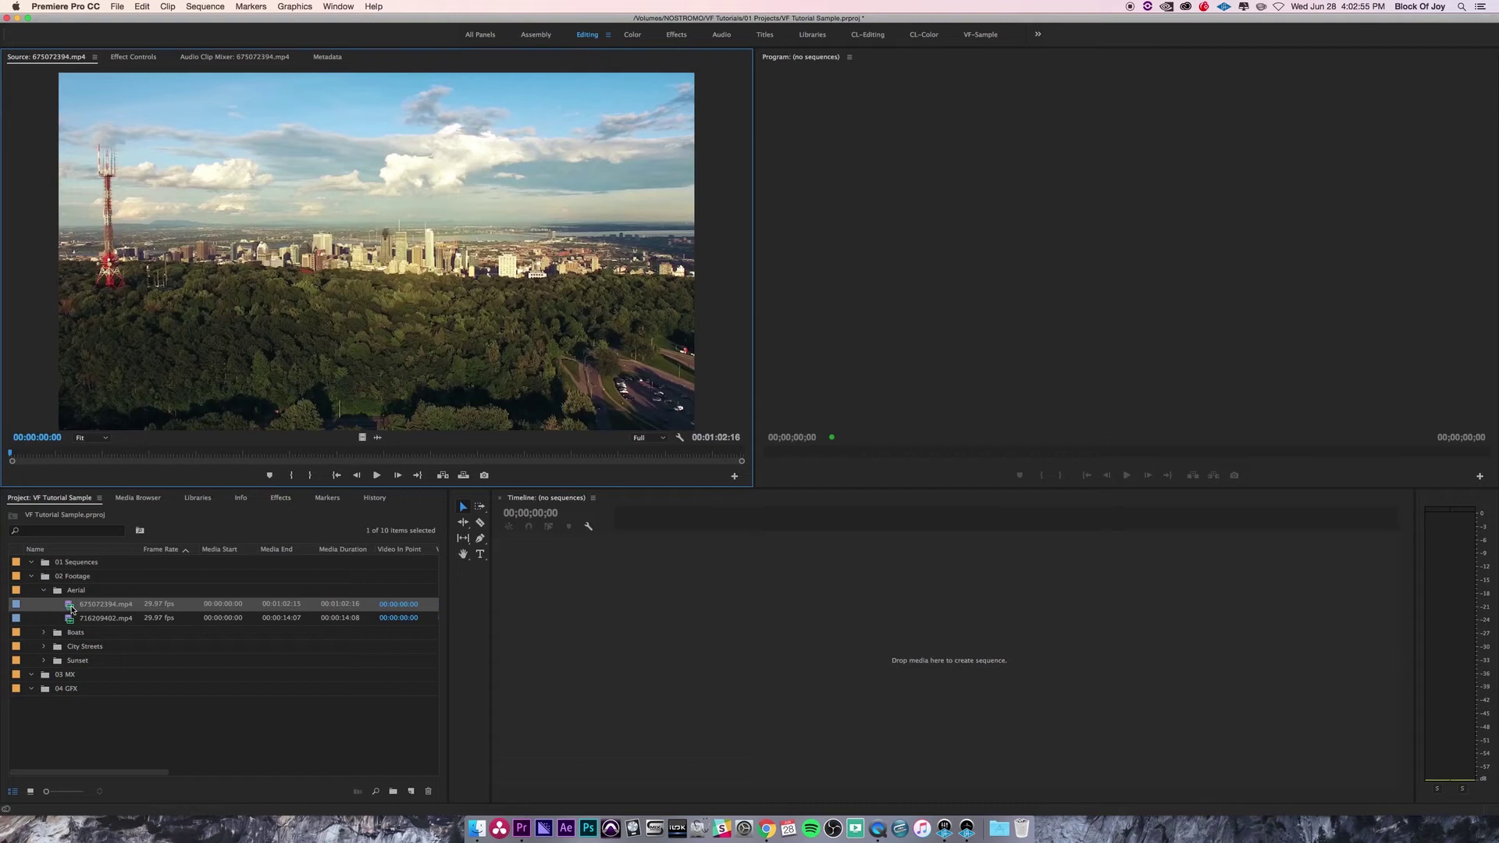
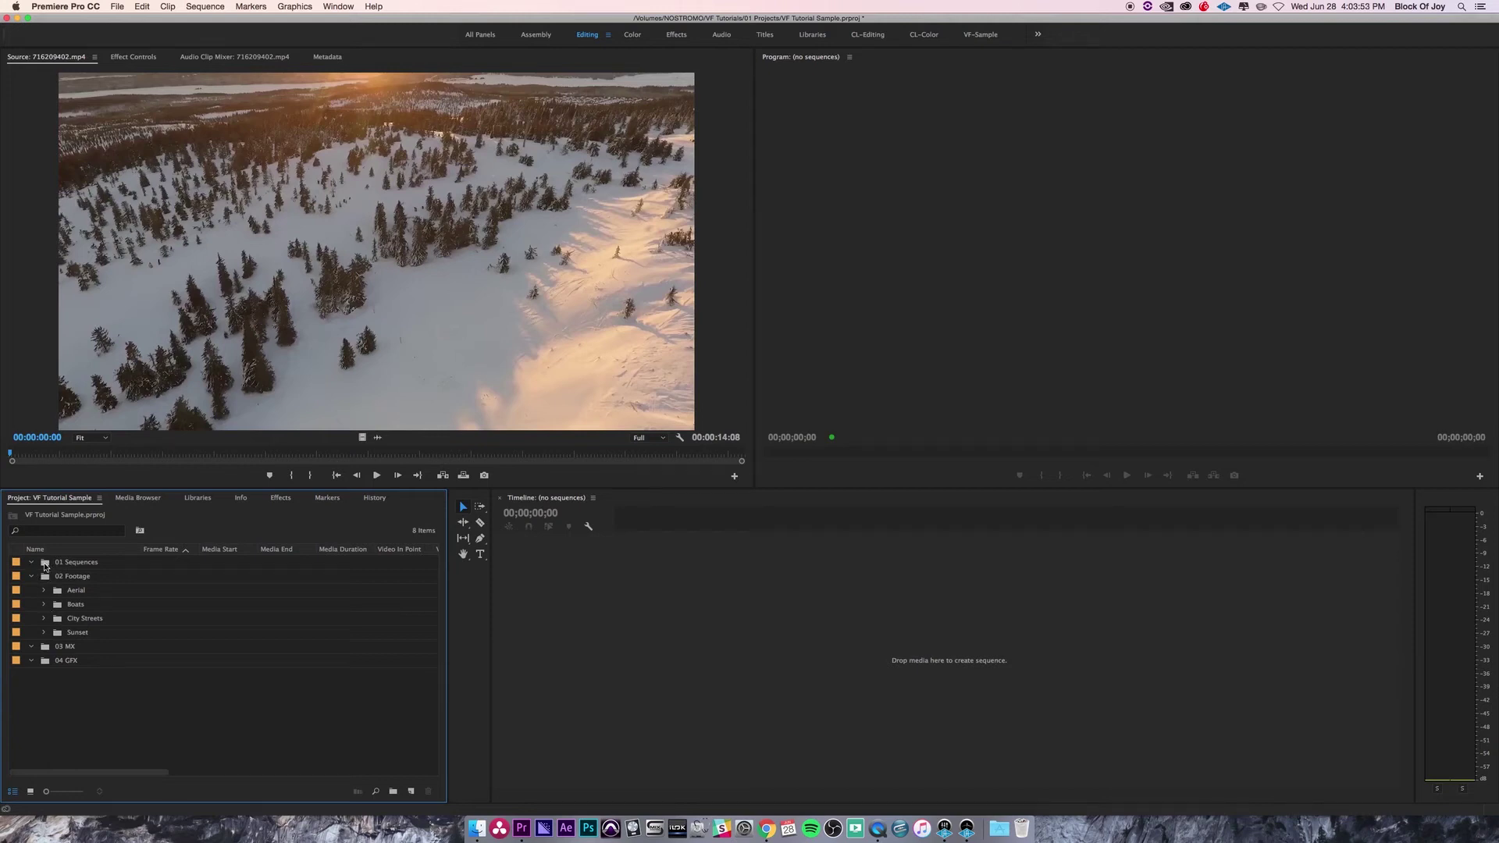
Select the 01 Sequences bin as import target and browse to the Sample Project folder on the NOSTROMO drive in a full-window view.
click(45, 565)
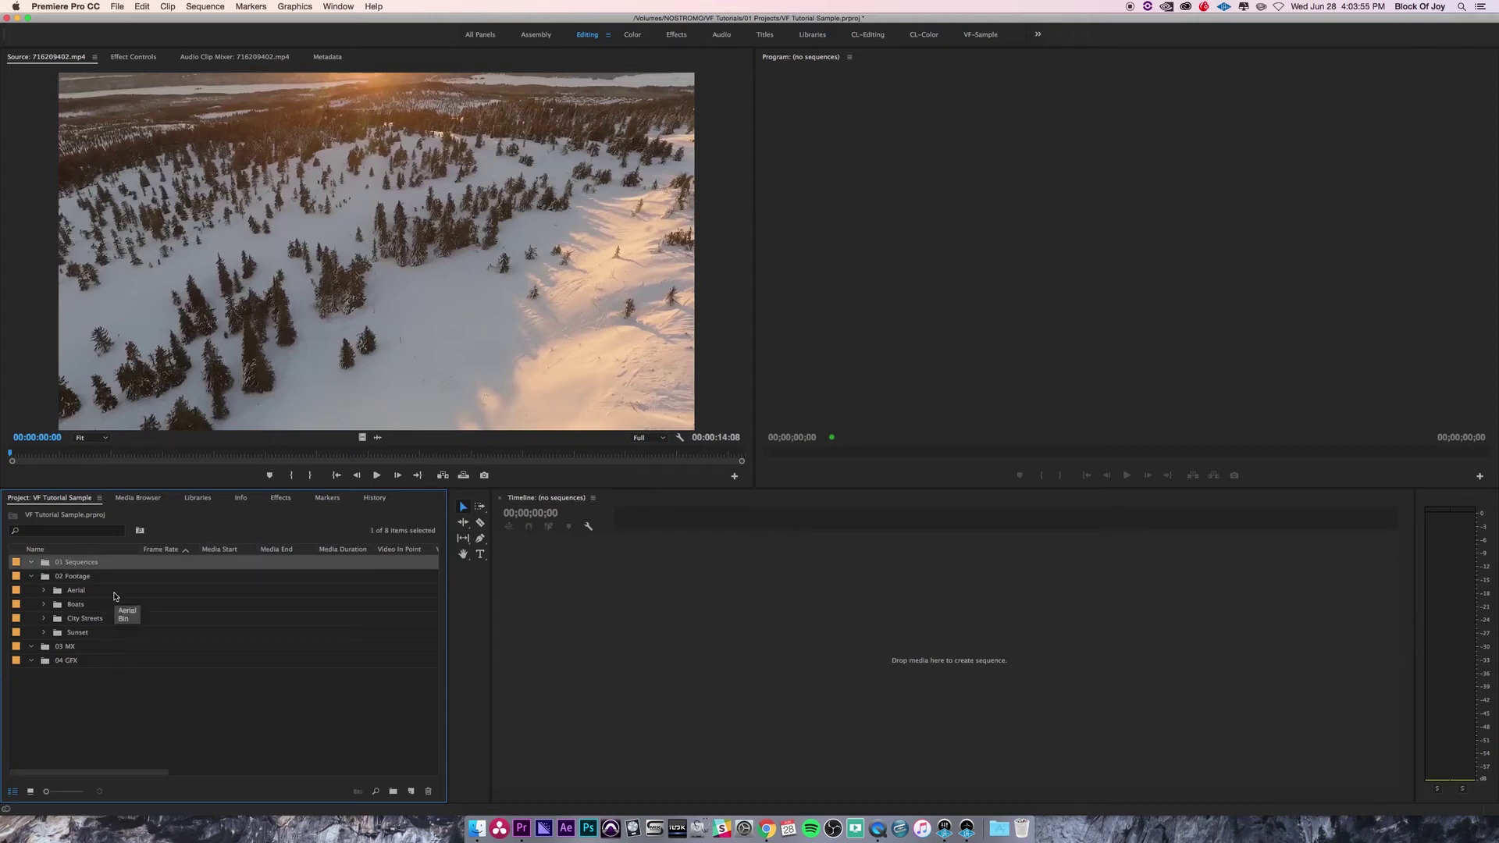
click(142, 500)
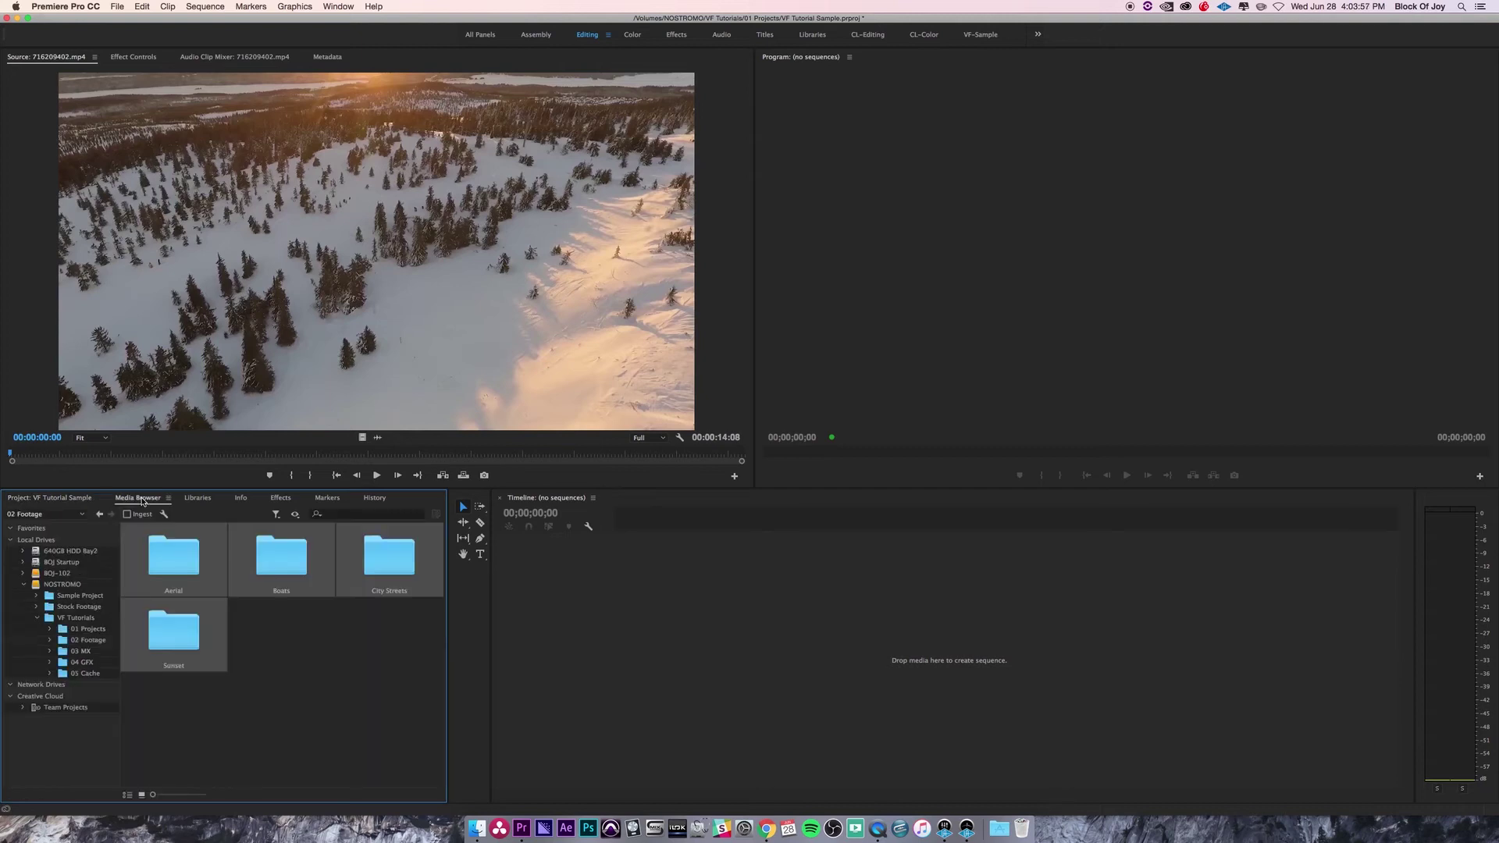
click(75, 499)
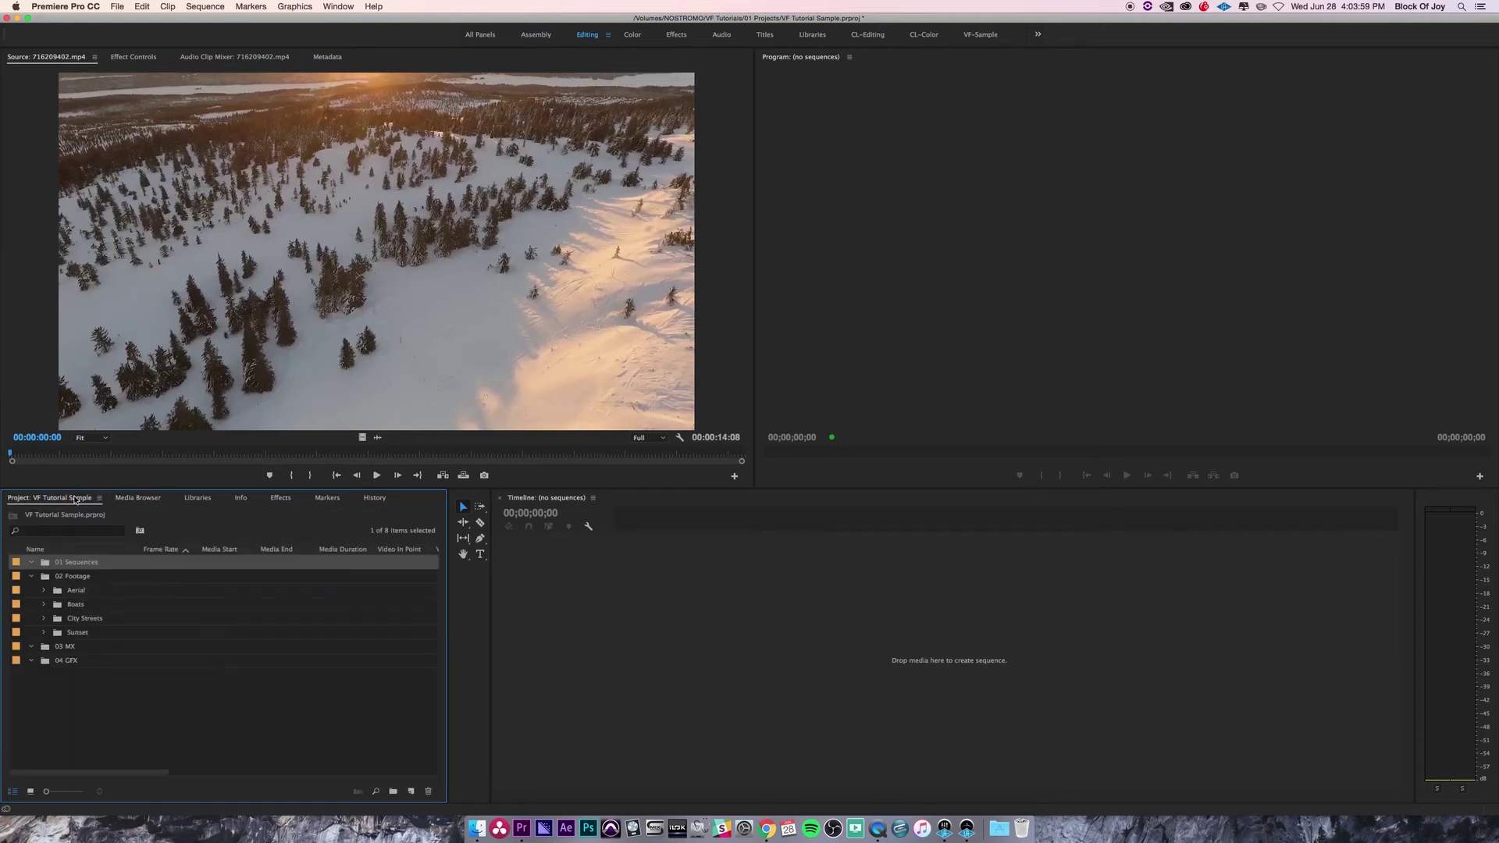
click(142, 502)
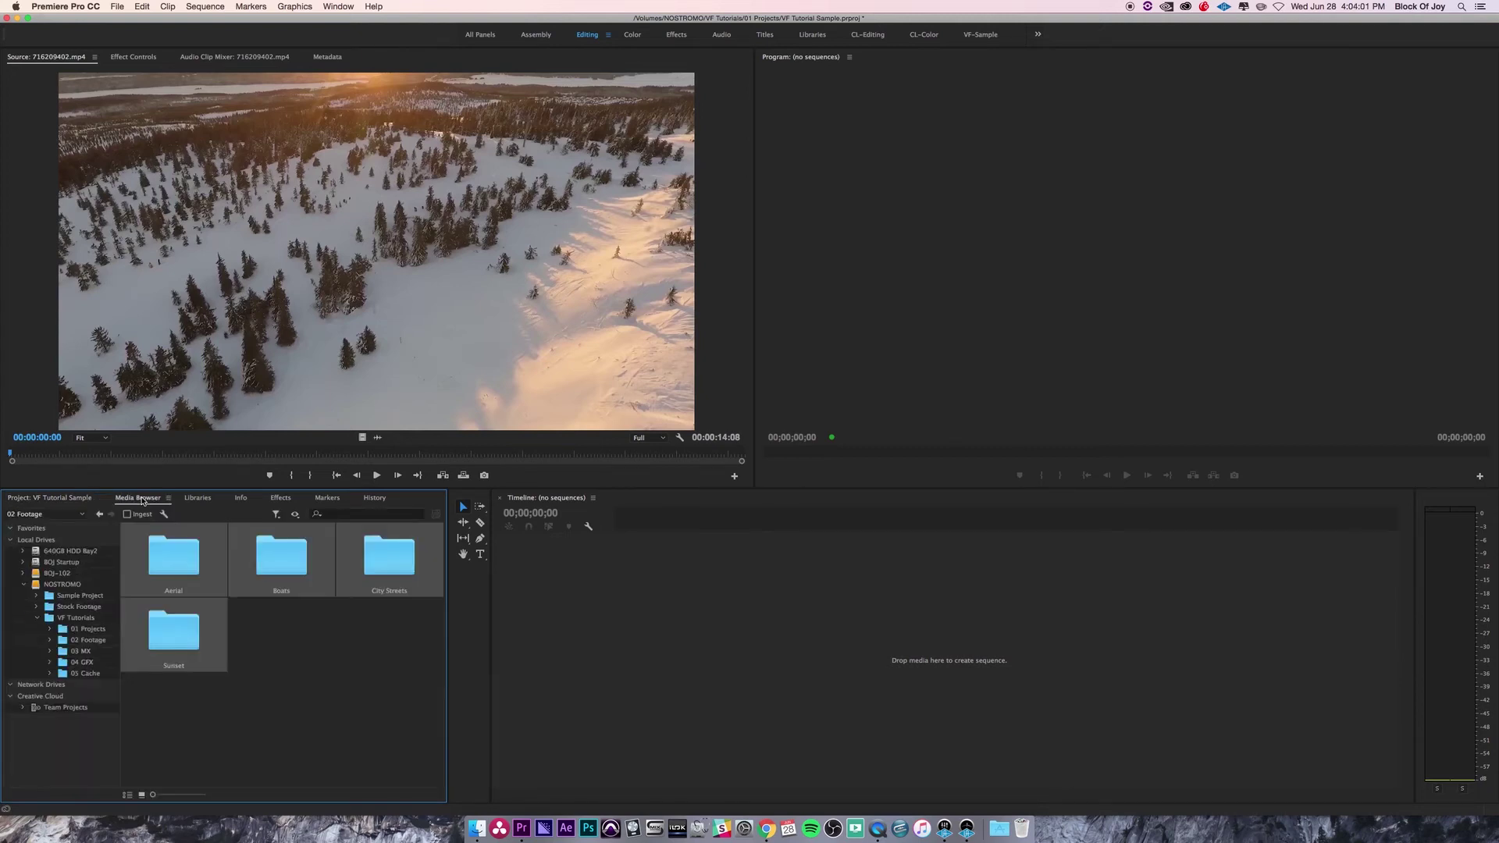
double_click(148, 503)
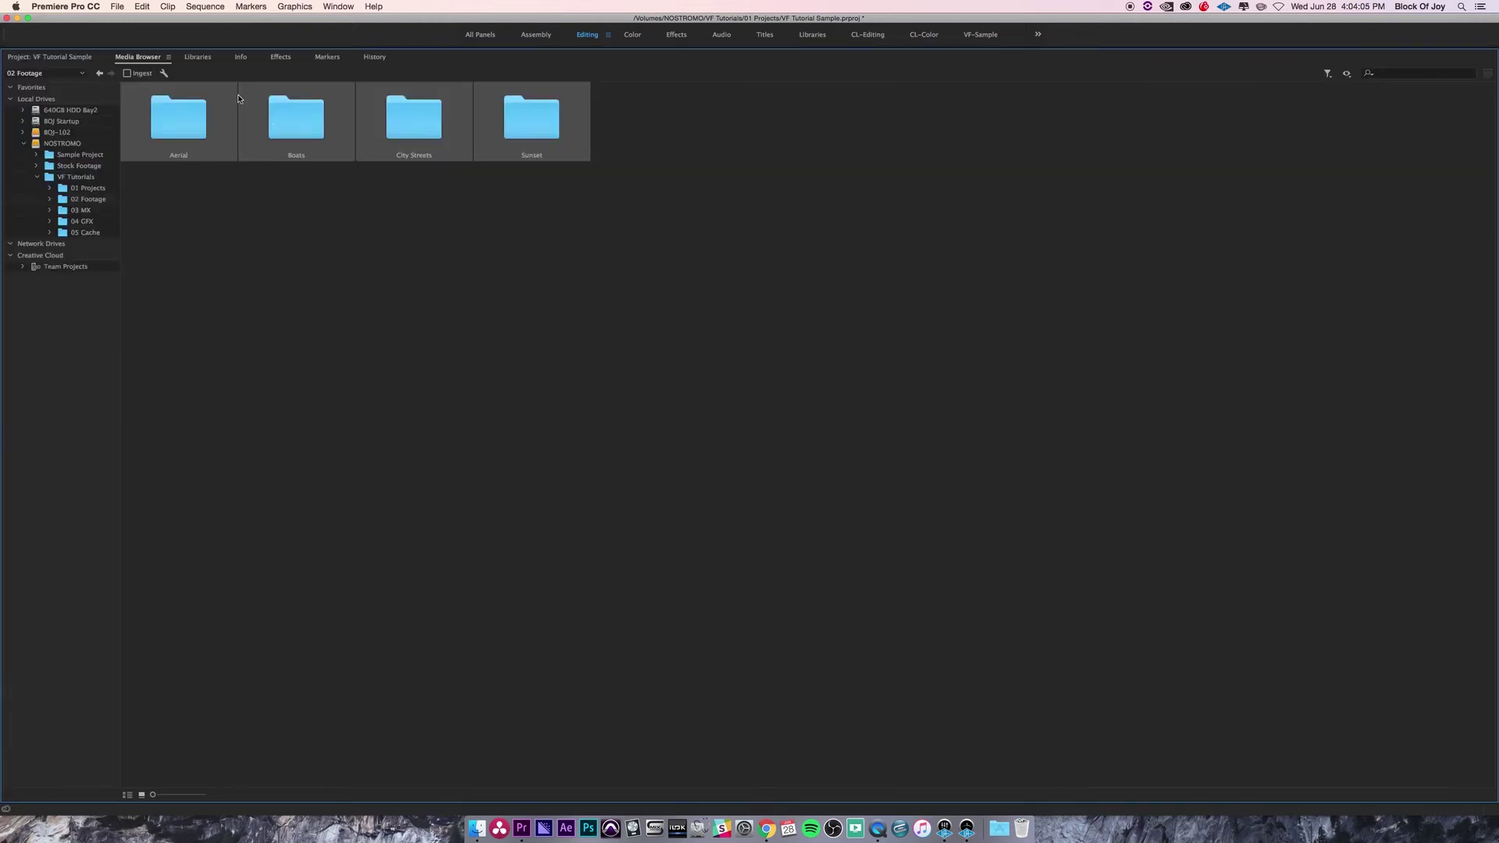
click(39, 144)
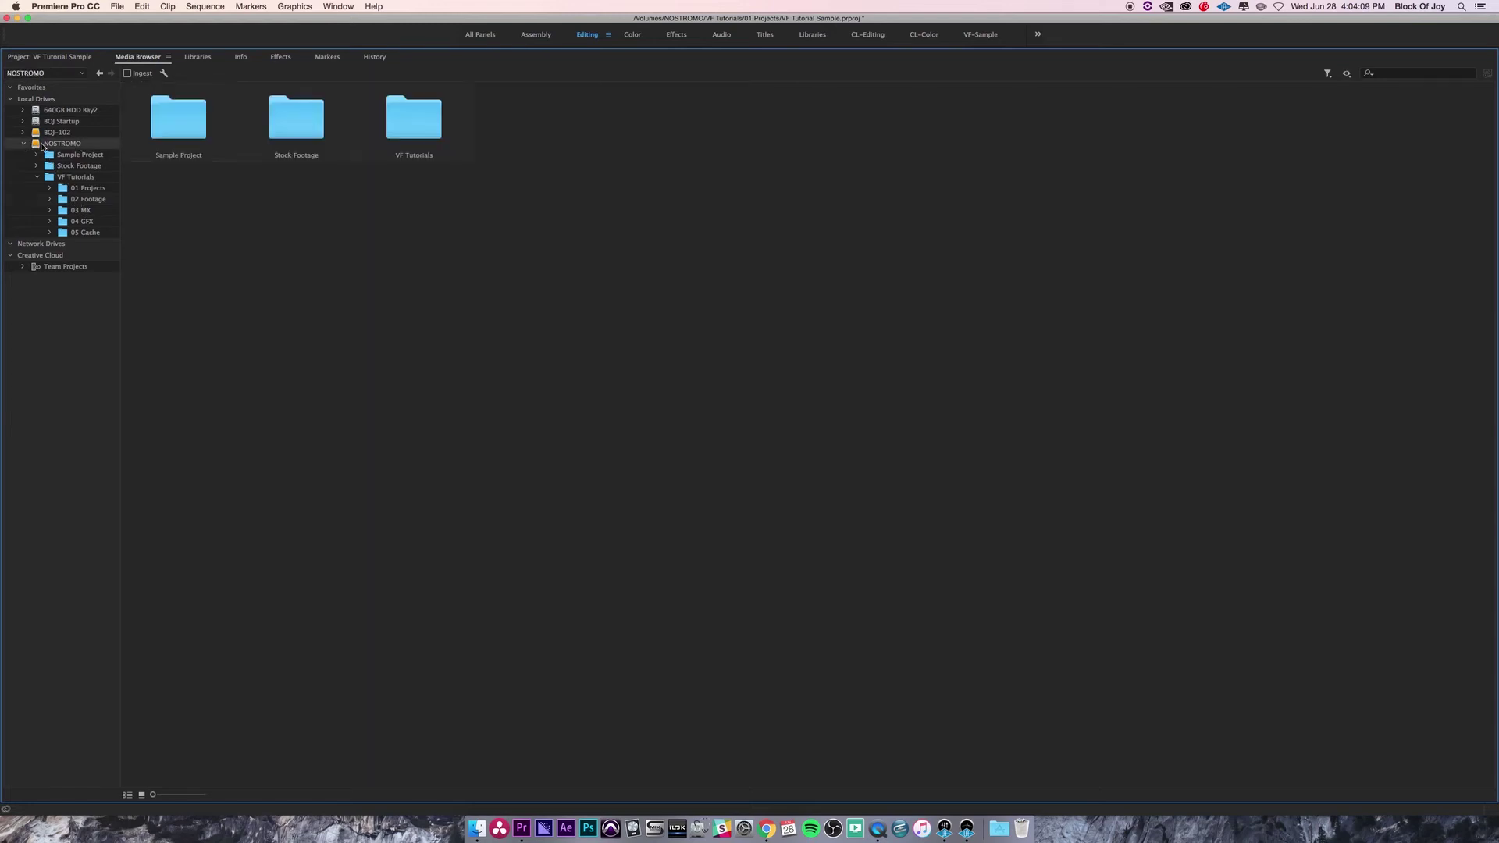
double_click(181, 126)
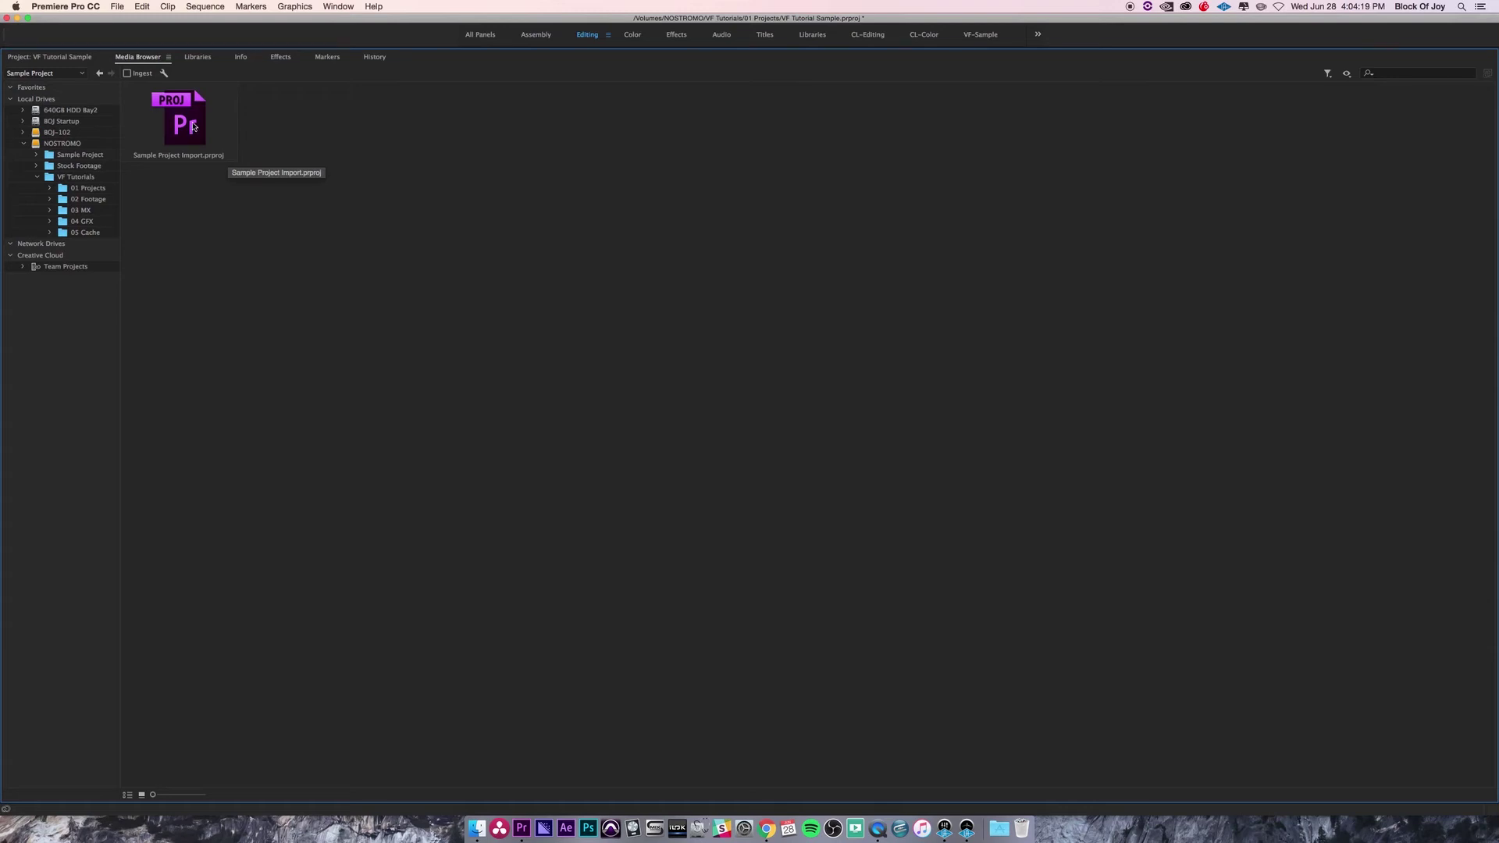
Import the entire Sample Project Import.prproj into 01 Sequences, creating a folder for imported items and allowing duplicate media.
click(197, 123)
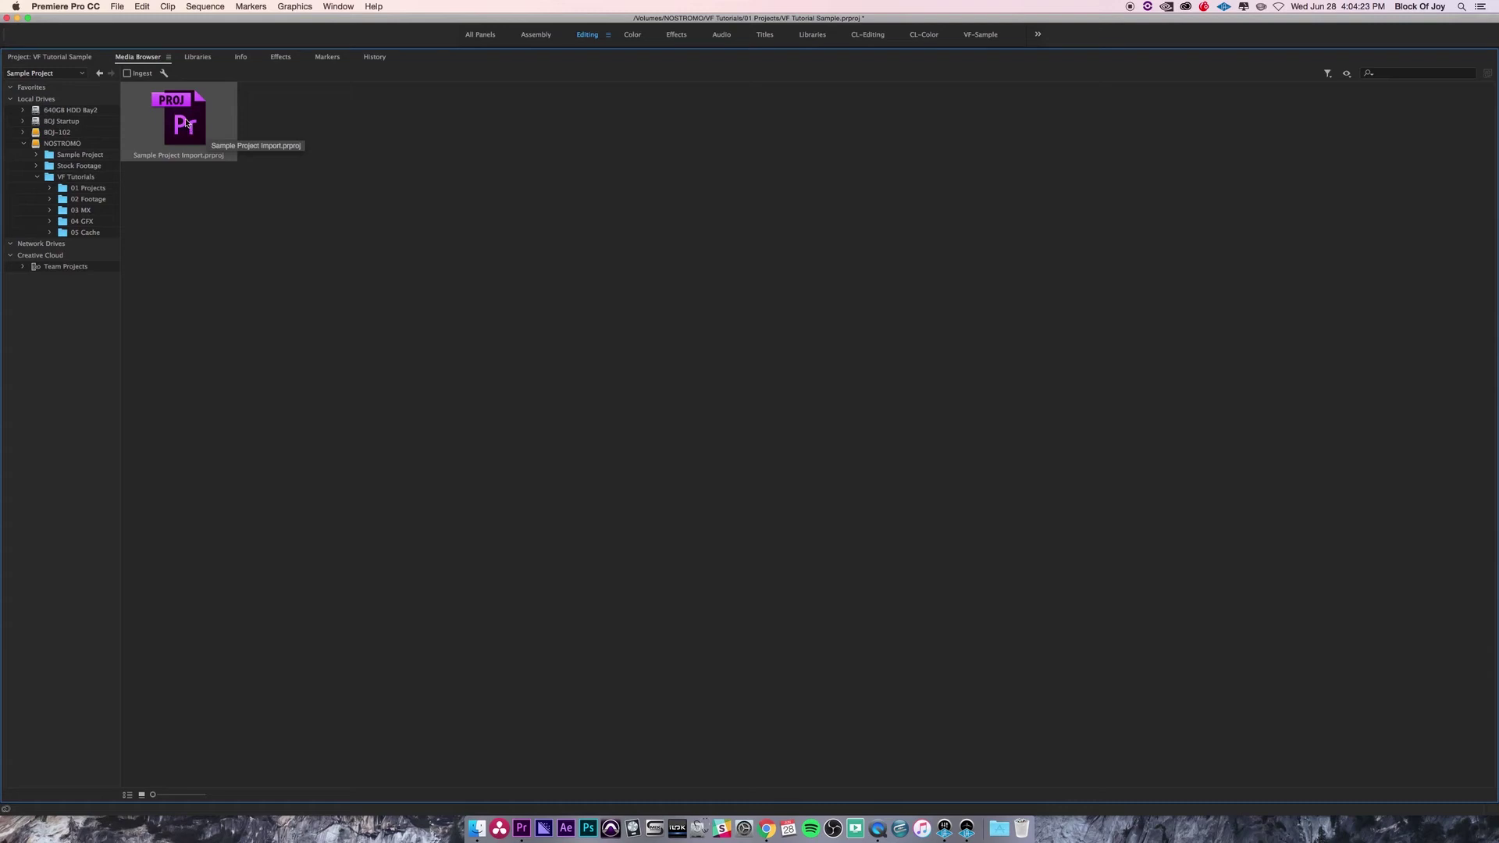
right_click(188, 122)
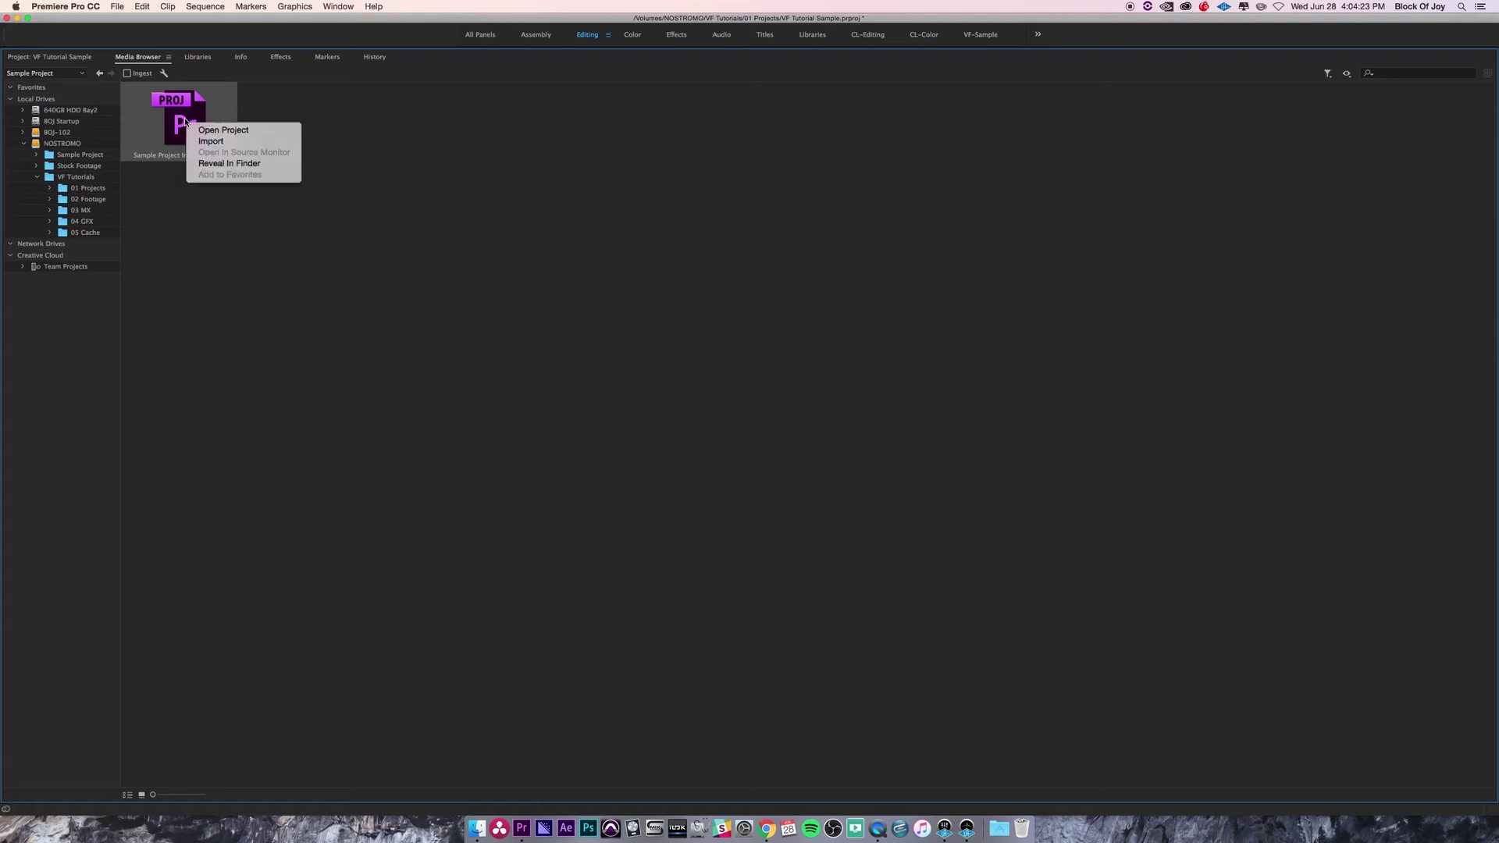
click(219, 146)
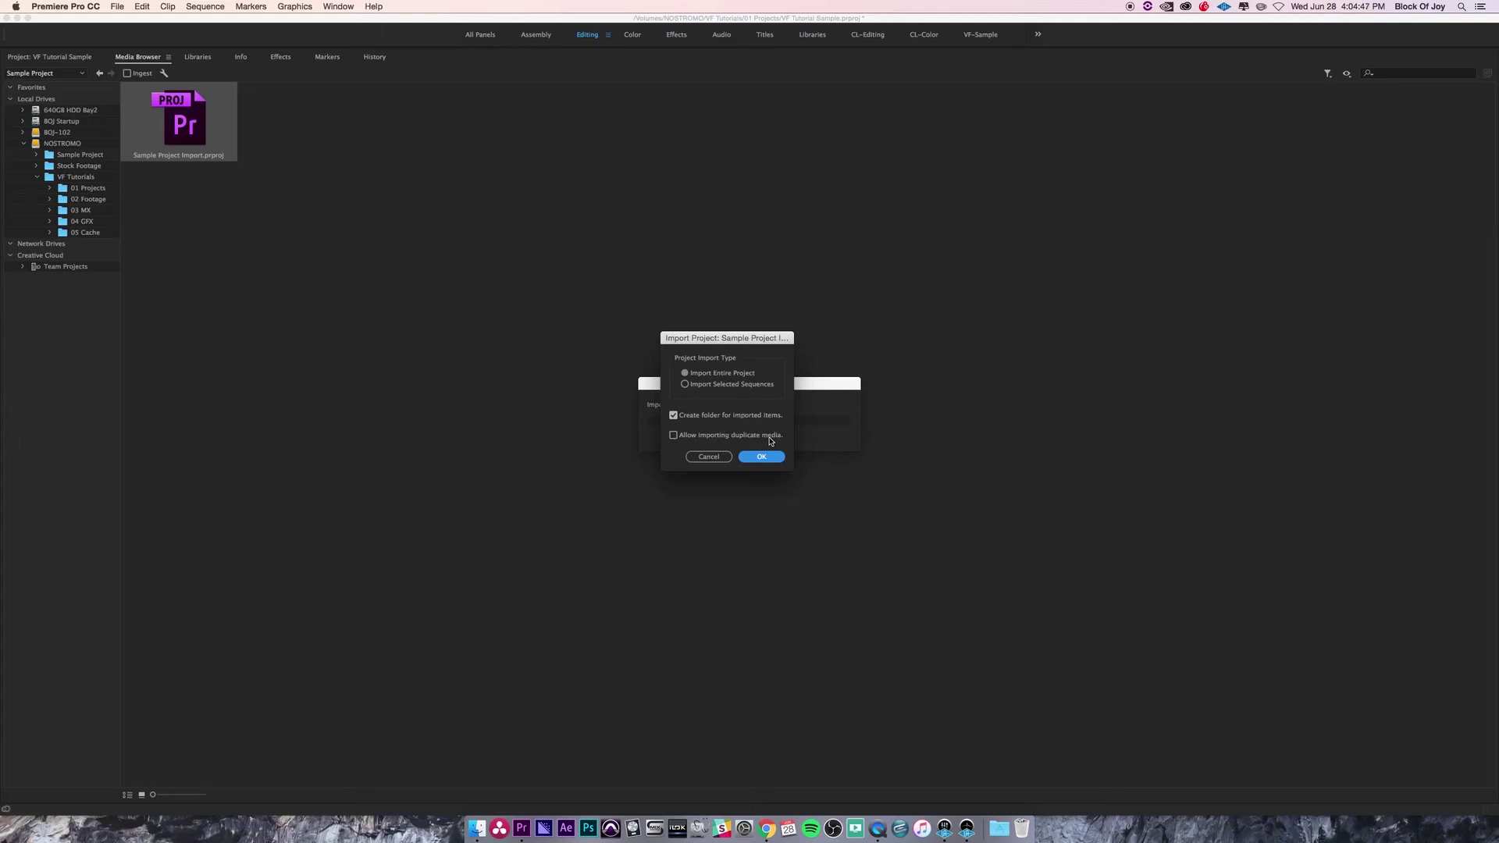
click(673, 436)
click(764, 460)
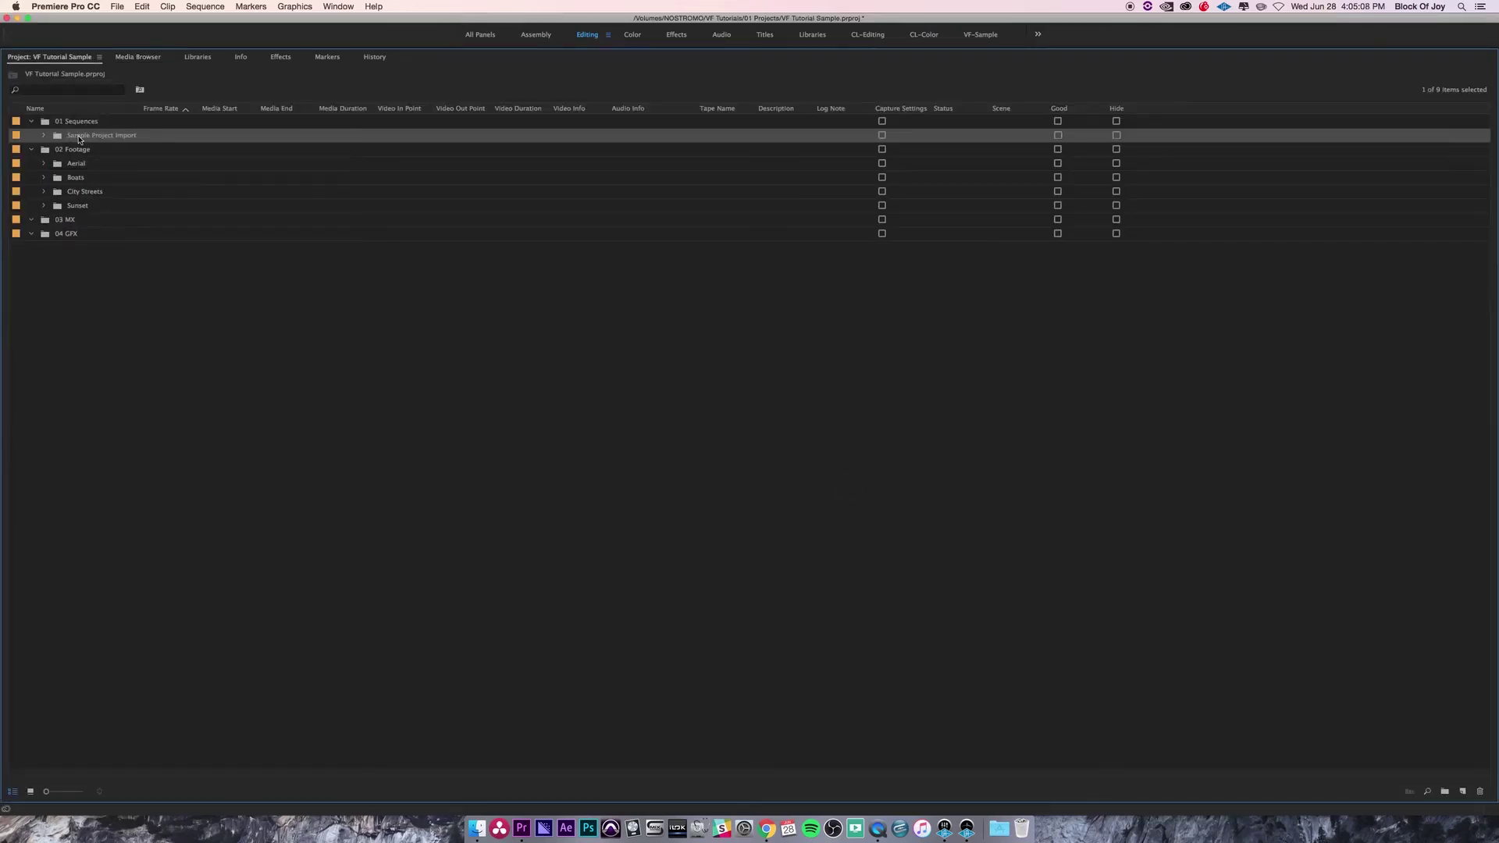
Expand the Sample Project Import bin, open its Stock Footage sequence in the restored workspace layout, and scrub the playhead to 00:00:23:22.
click(44, 138)
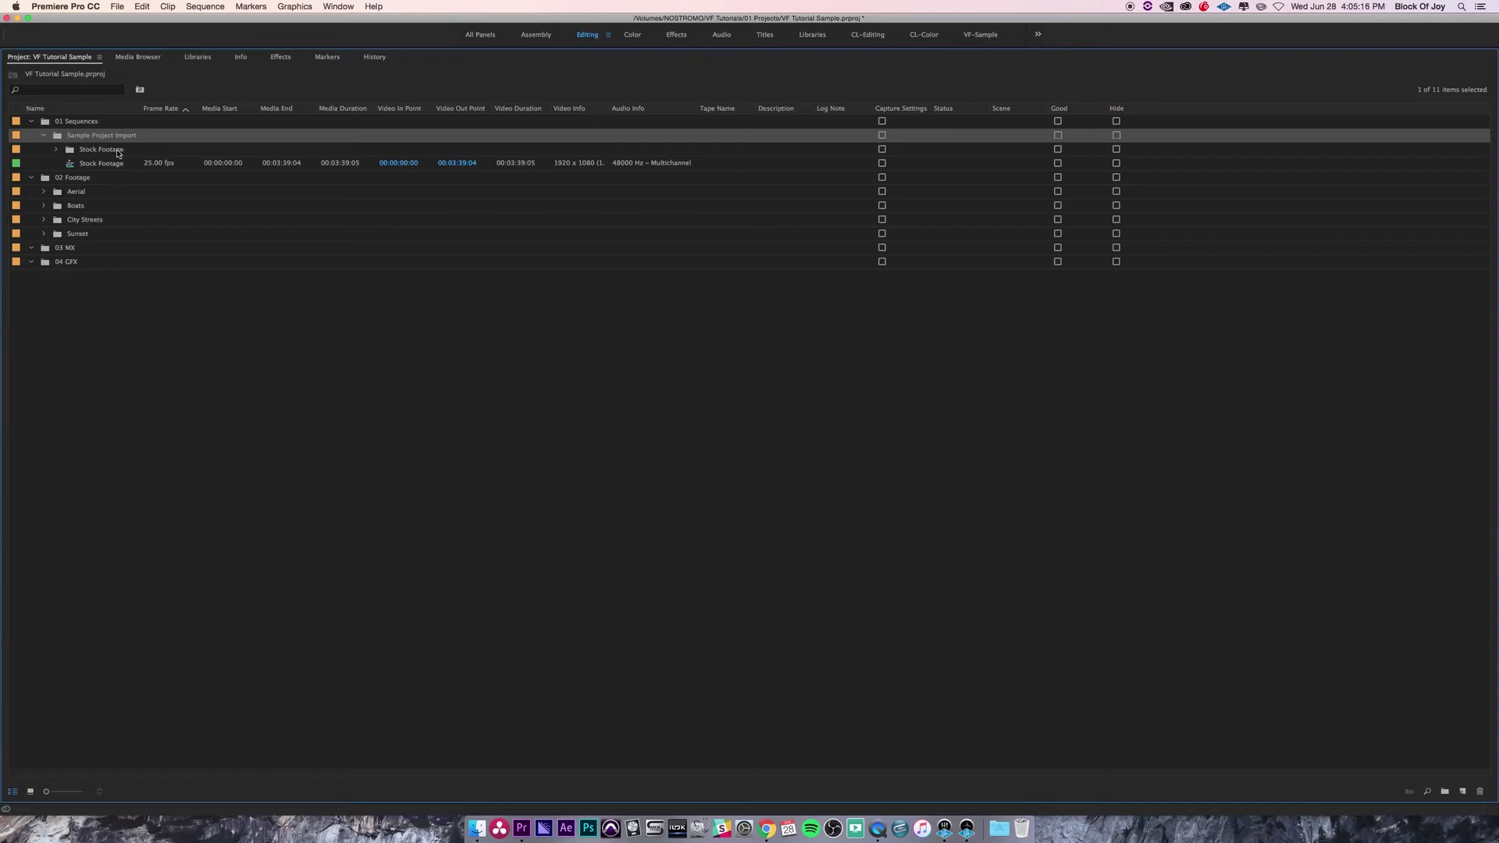
click(78, 165)
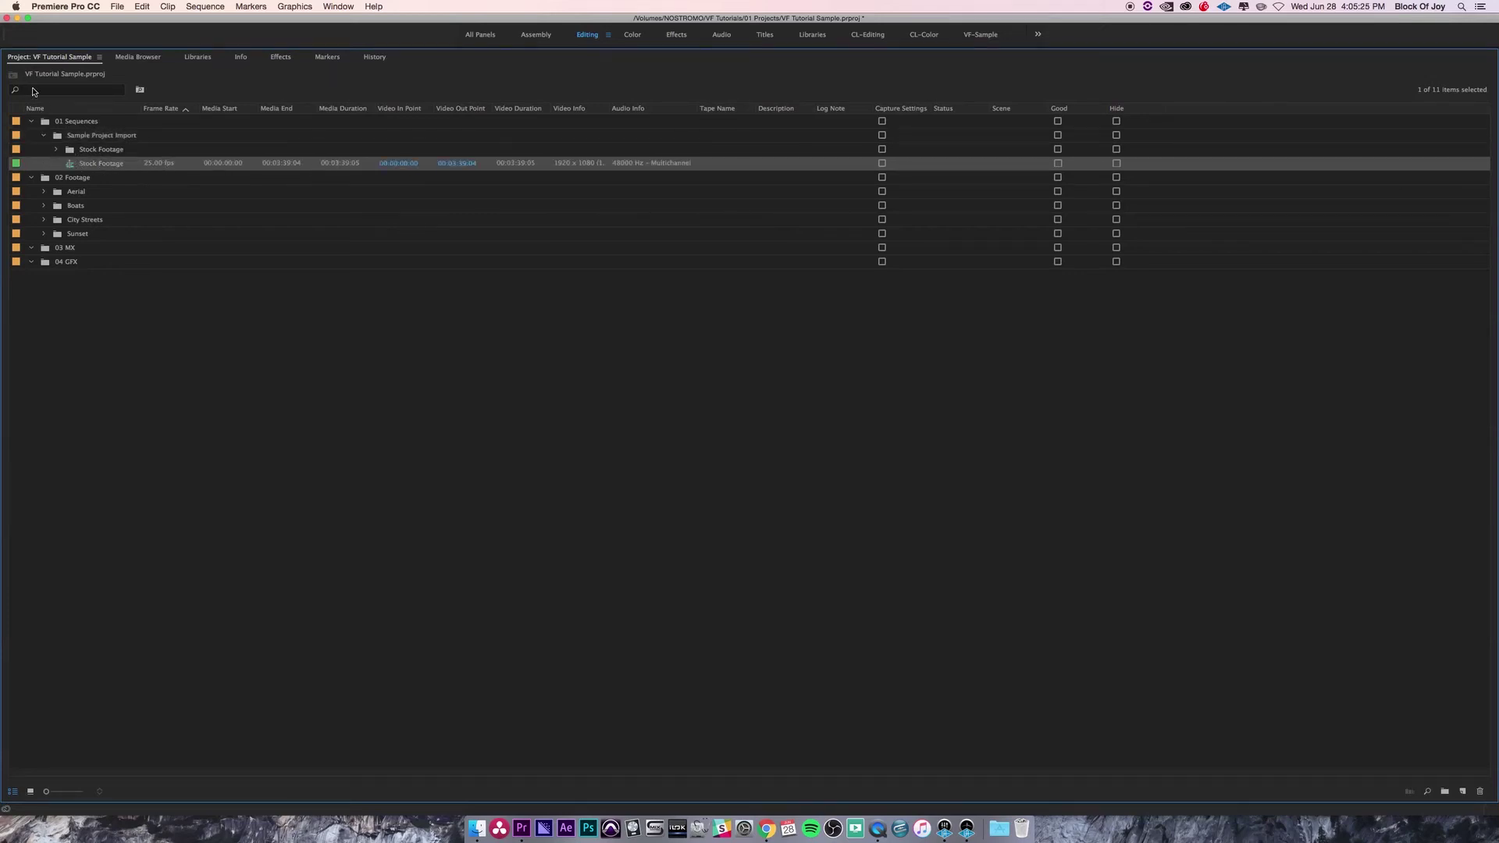
key(grave)
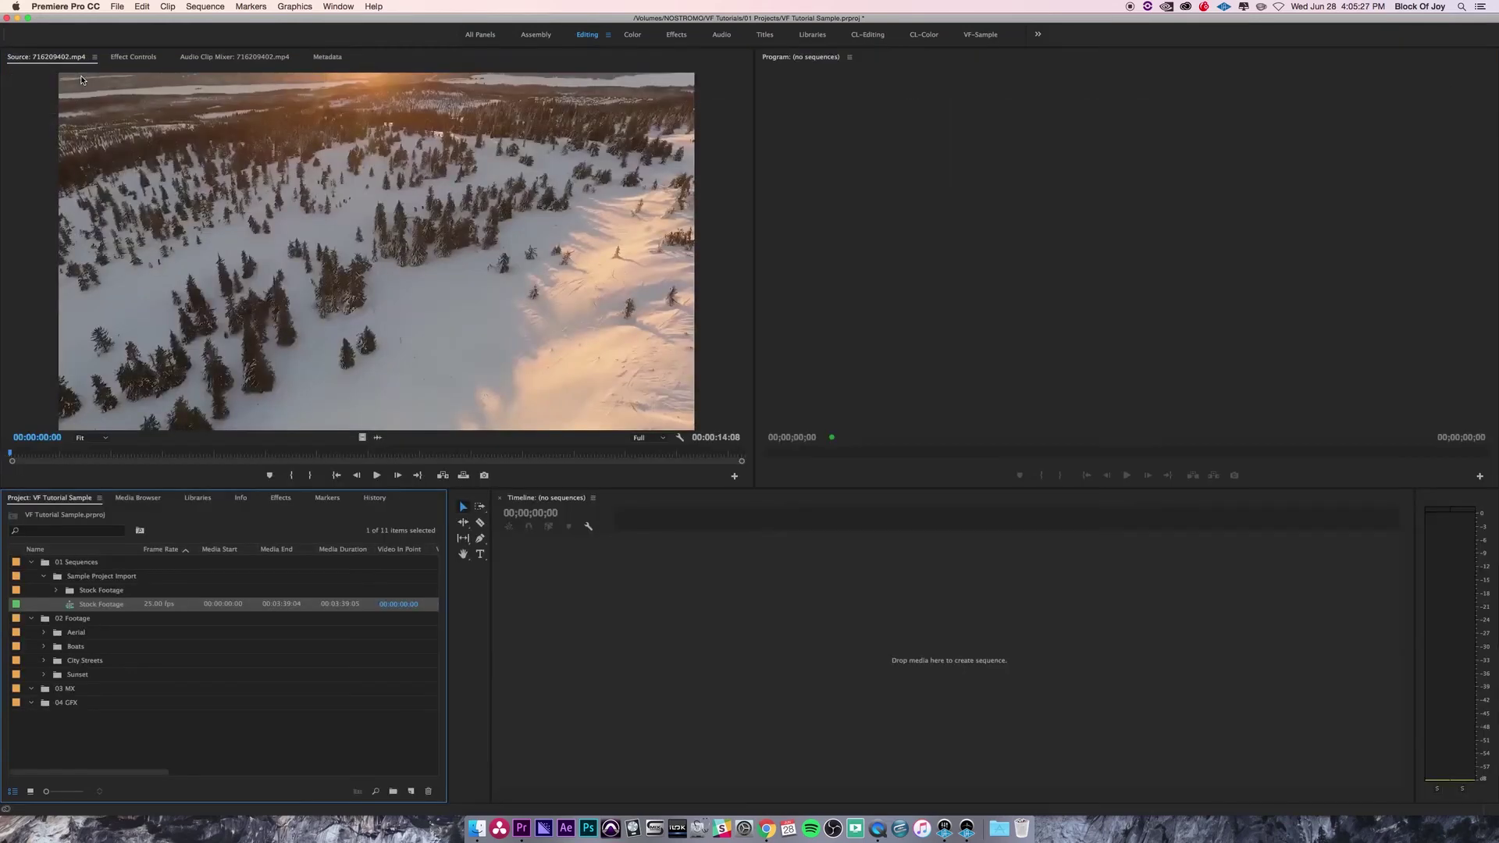
double_click(70, 608)
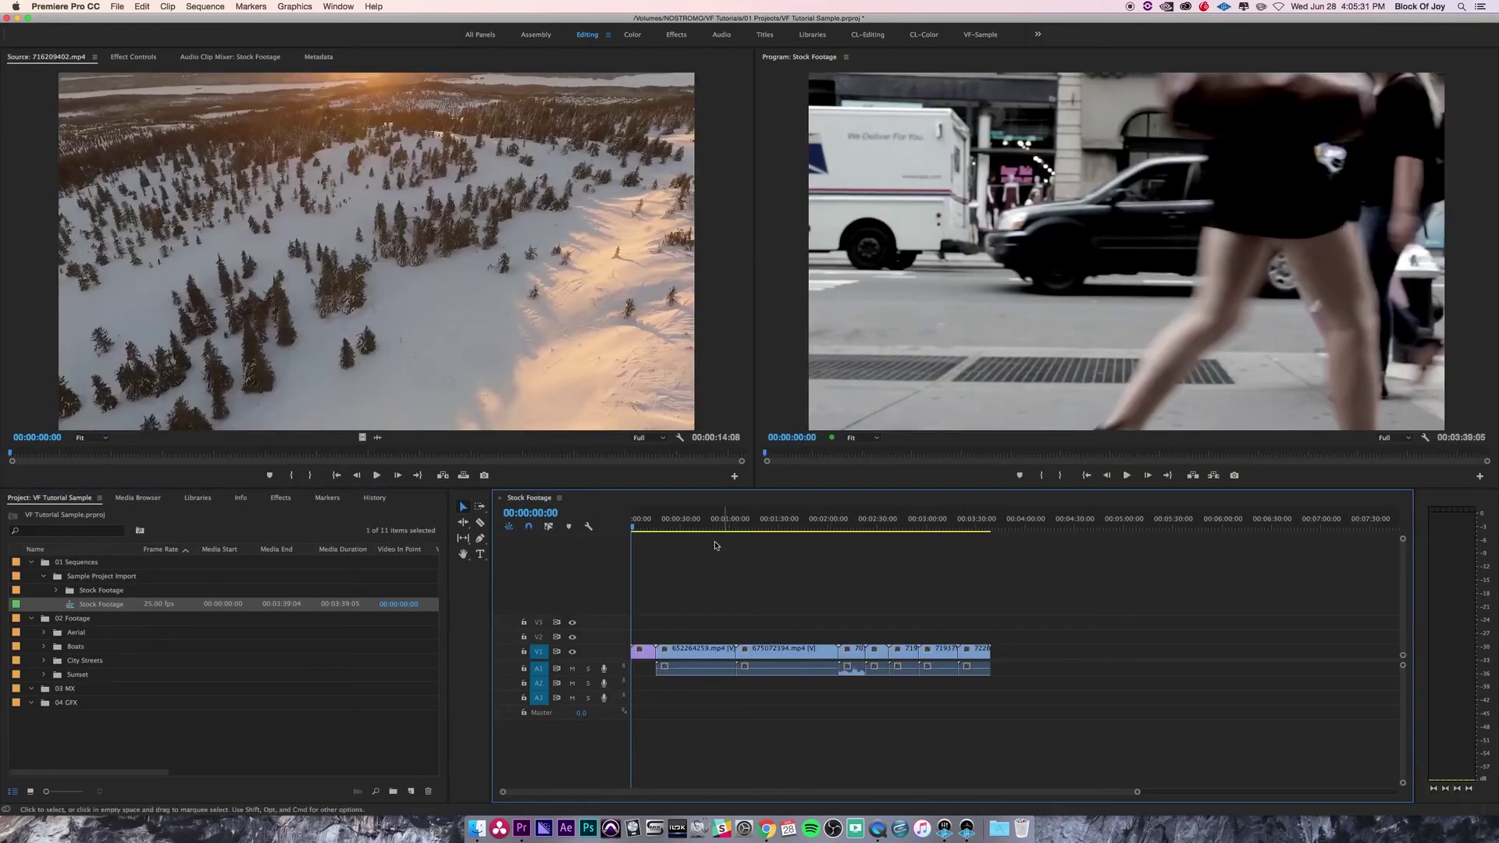
mouse_move(649, 525)
mouse_down()
mouse_move(867, 527)
mouse_move(669, 530)
mouse_up()
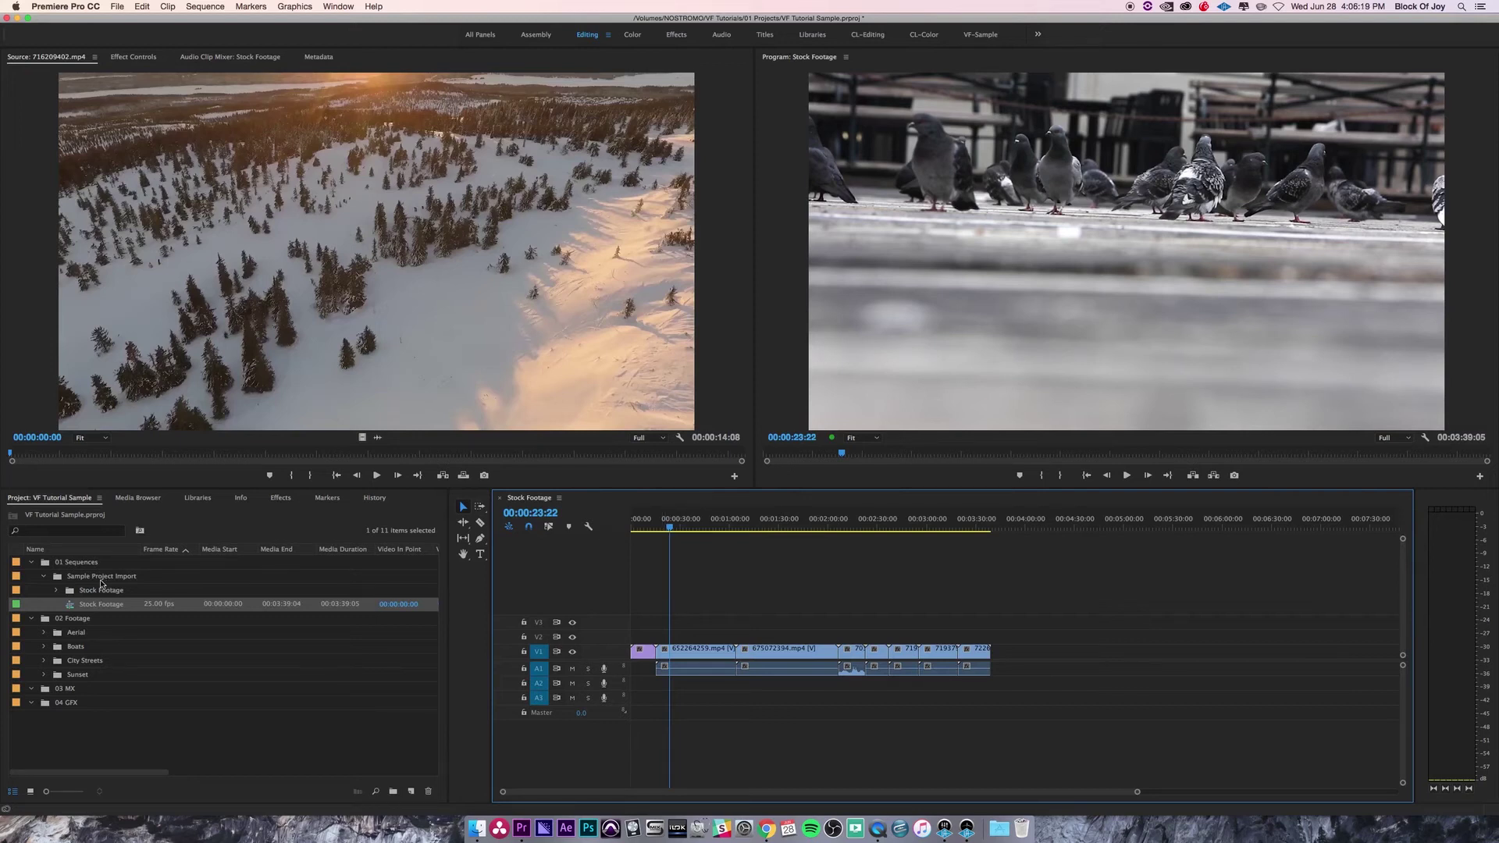
Browse the Stock Footage folder on the NOSTROMO drive in a full-window view to examine its clips.
click(141, 502)
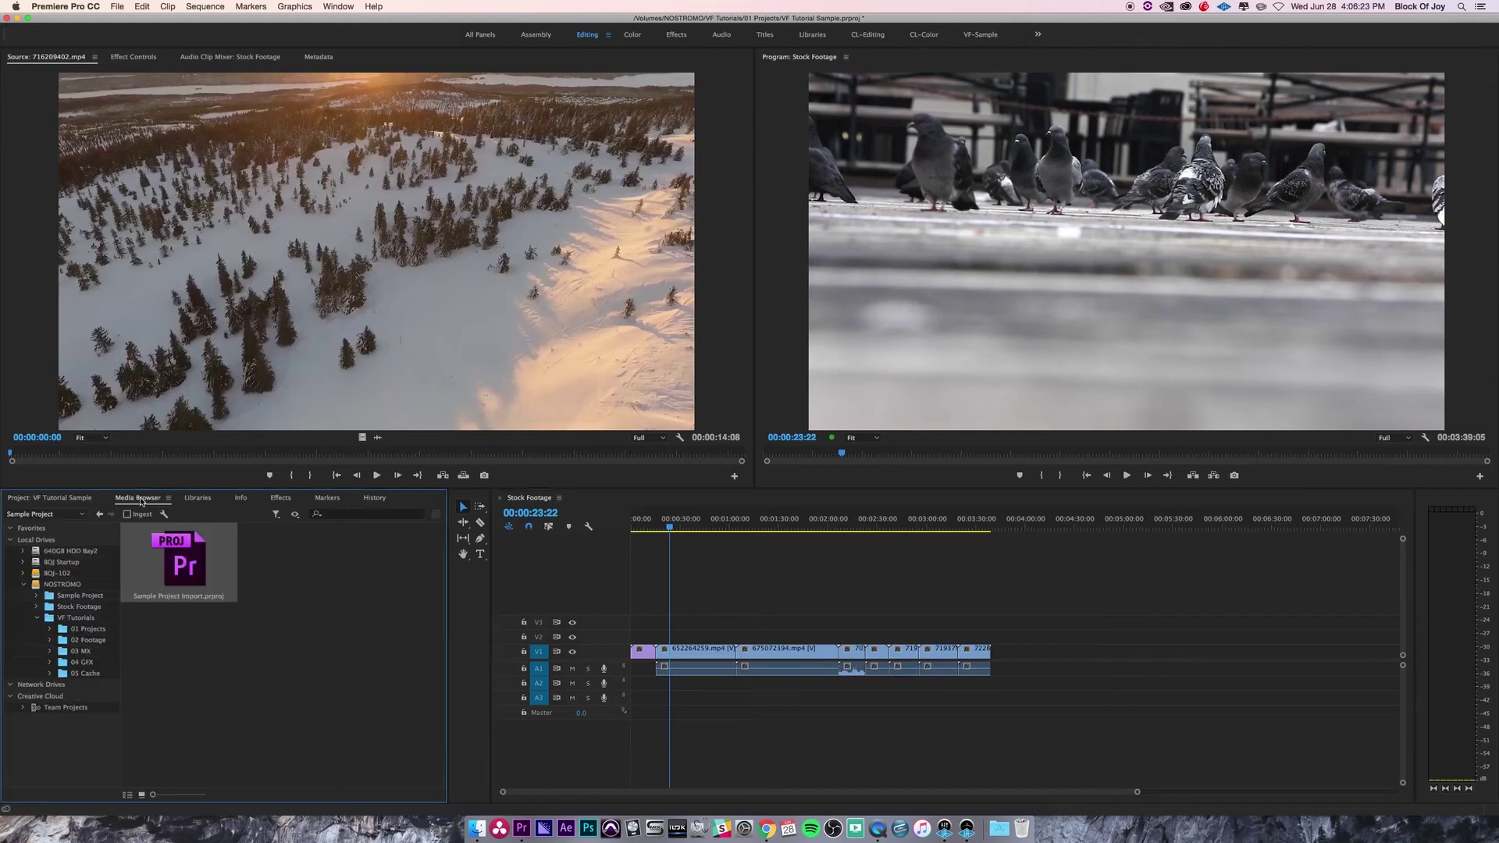
double_click(142, 502)
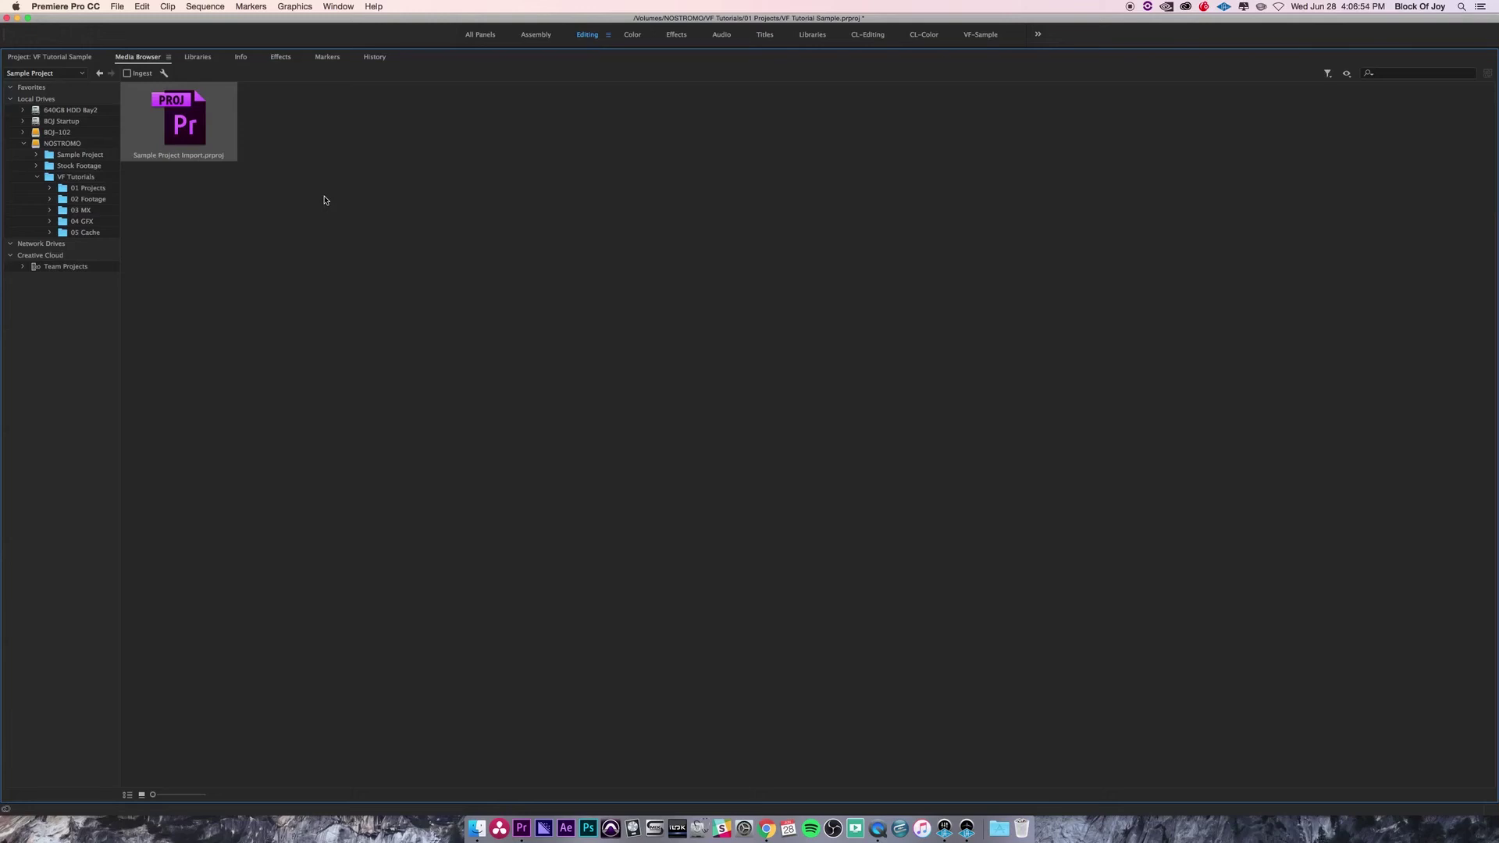
click(52, 166)
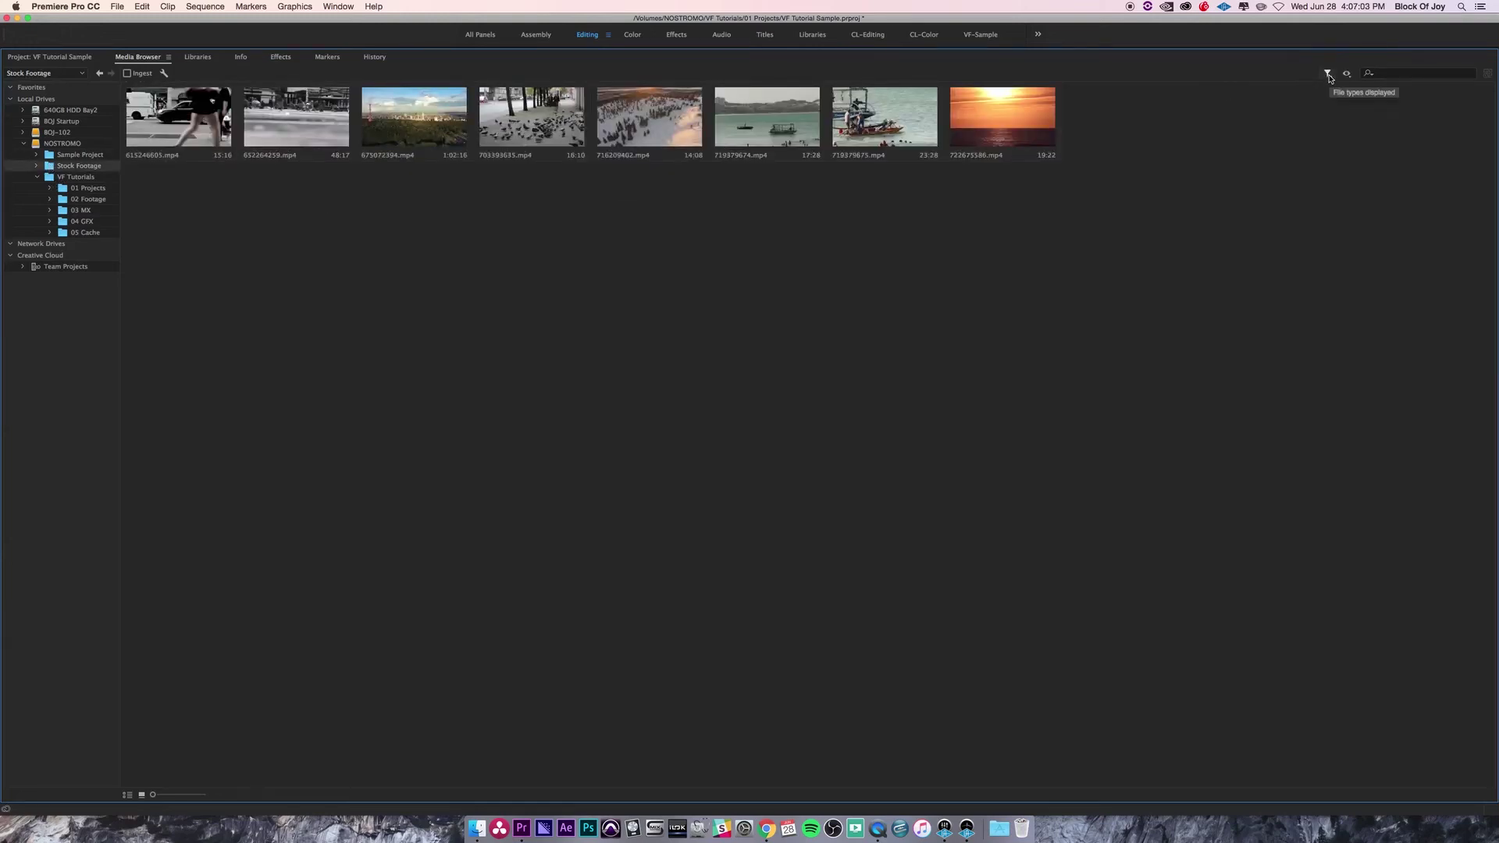
Filter the Stock Footage folder by MPEG Movie, JPEG File and MXF, and narrow the displayed file types down to MXF only.
click(1328, 74)
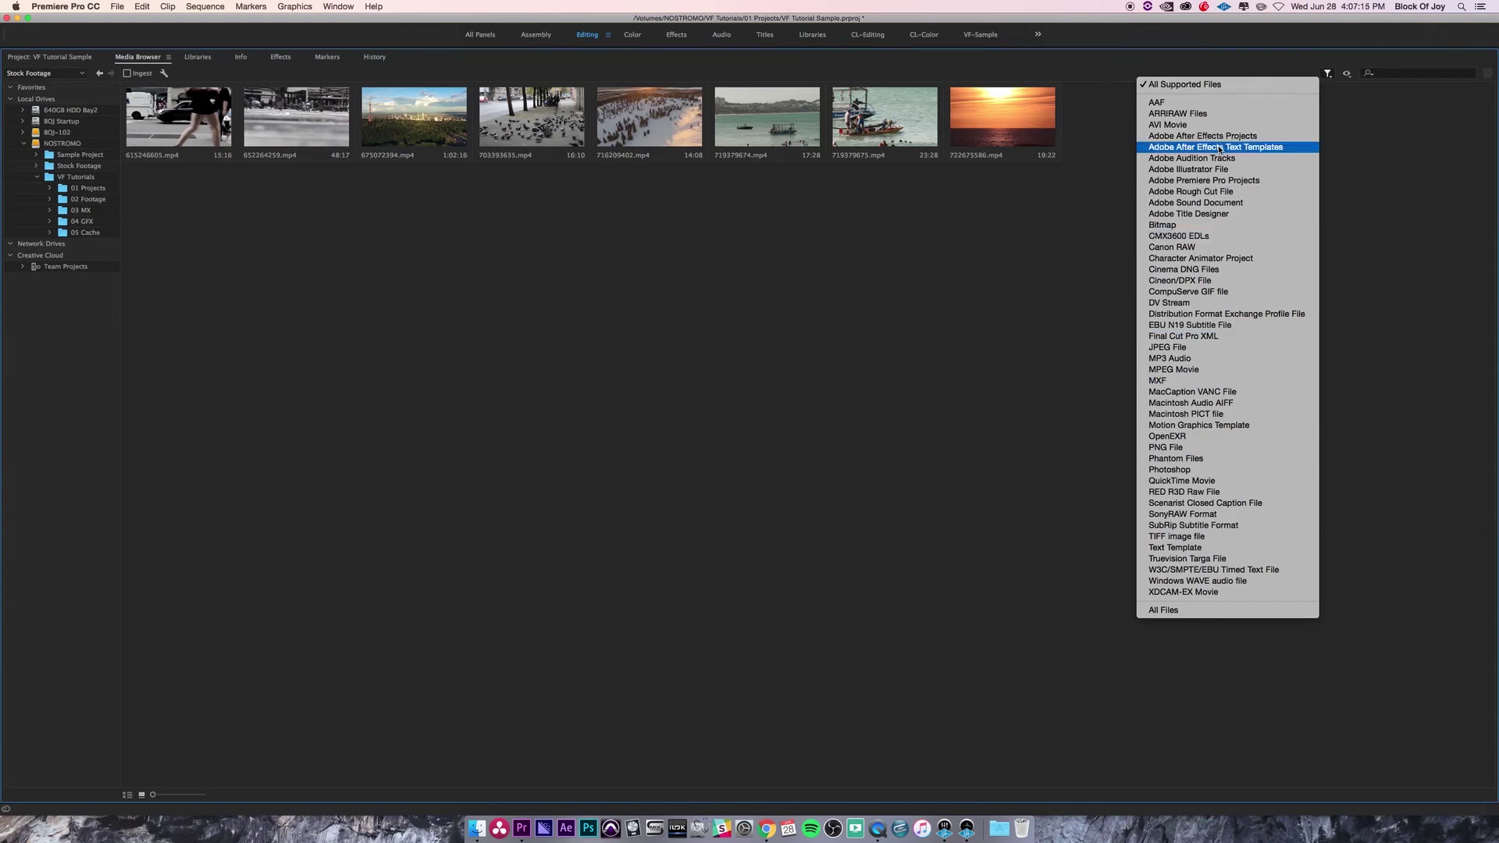
click(1194, 370)
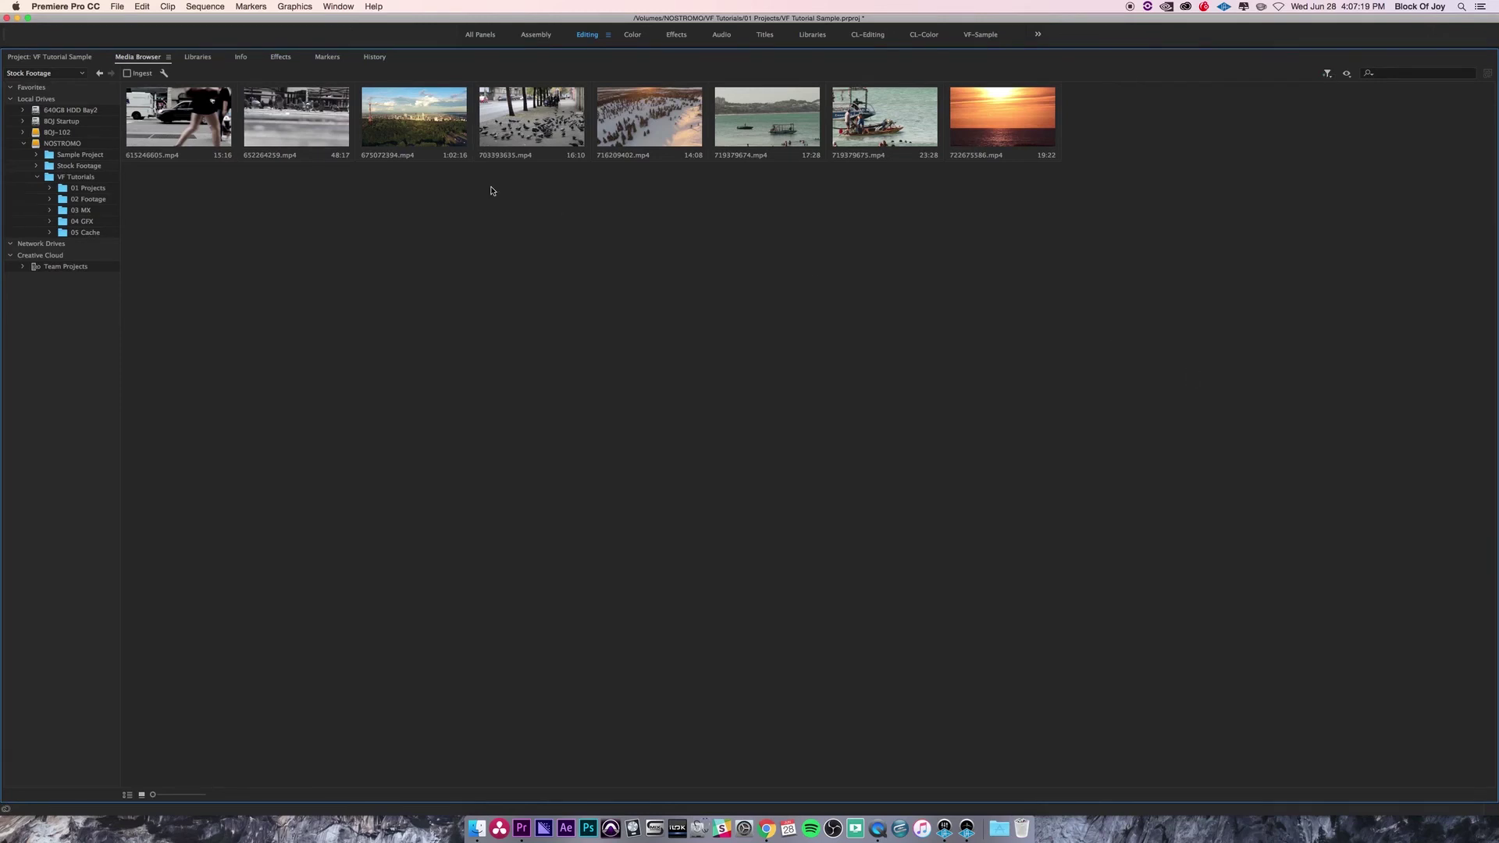
click(1327, 73)
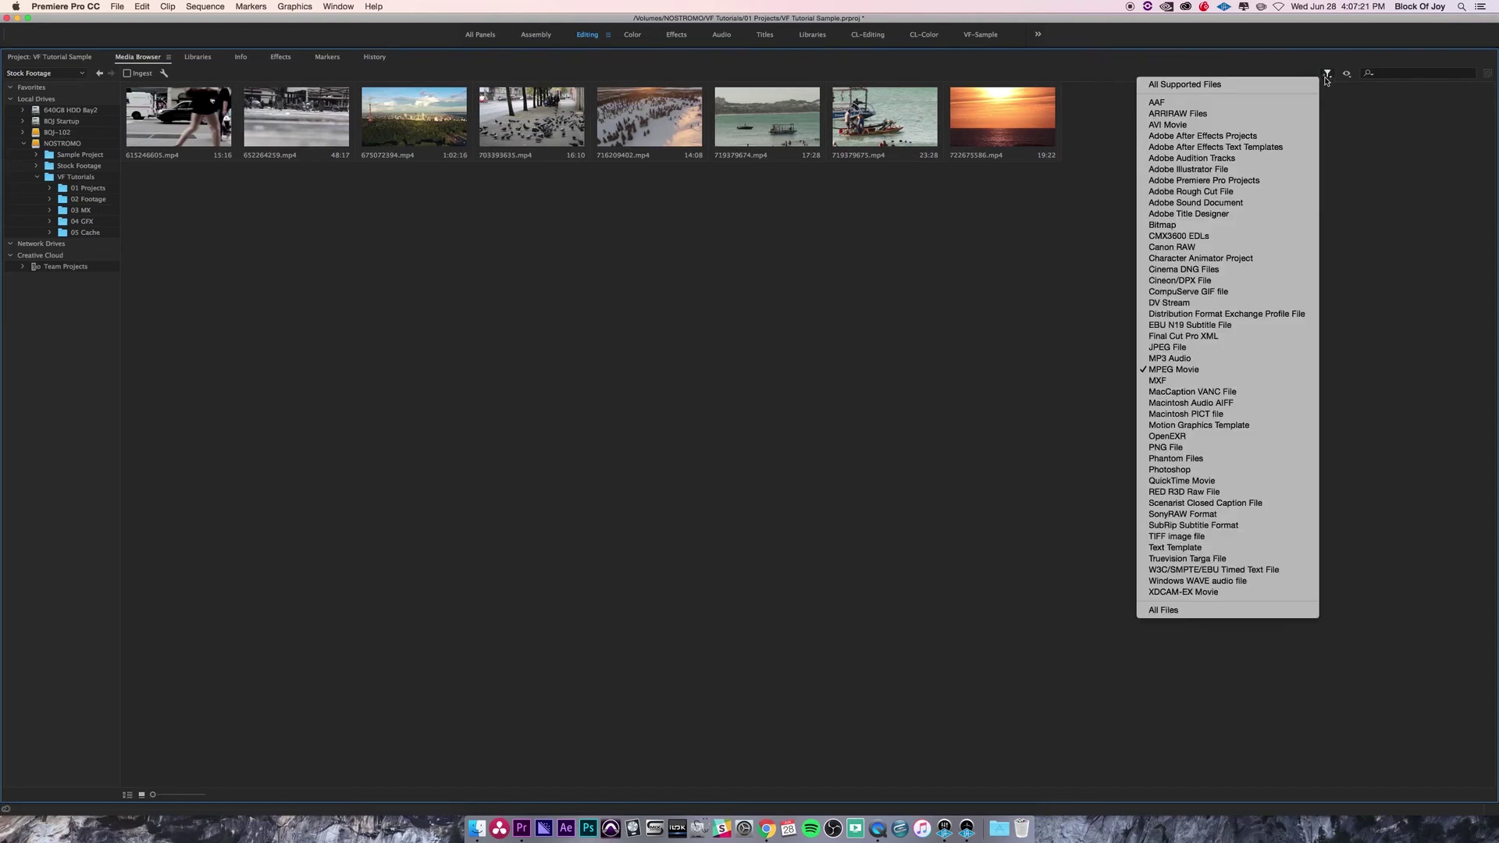
click(1171, 347)
click(1327, 74)
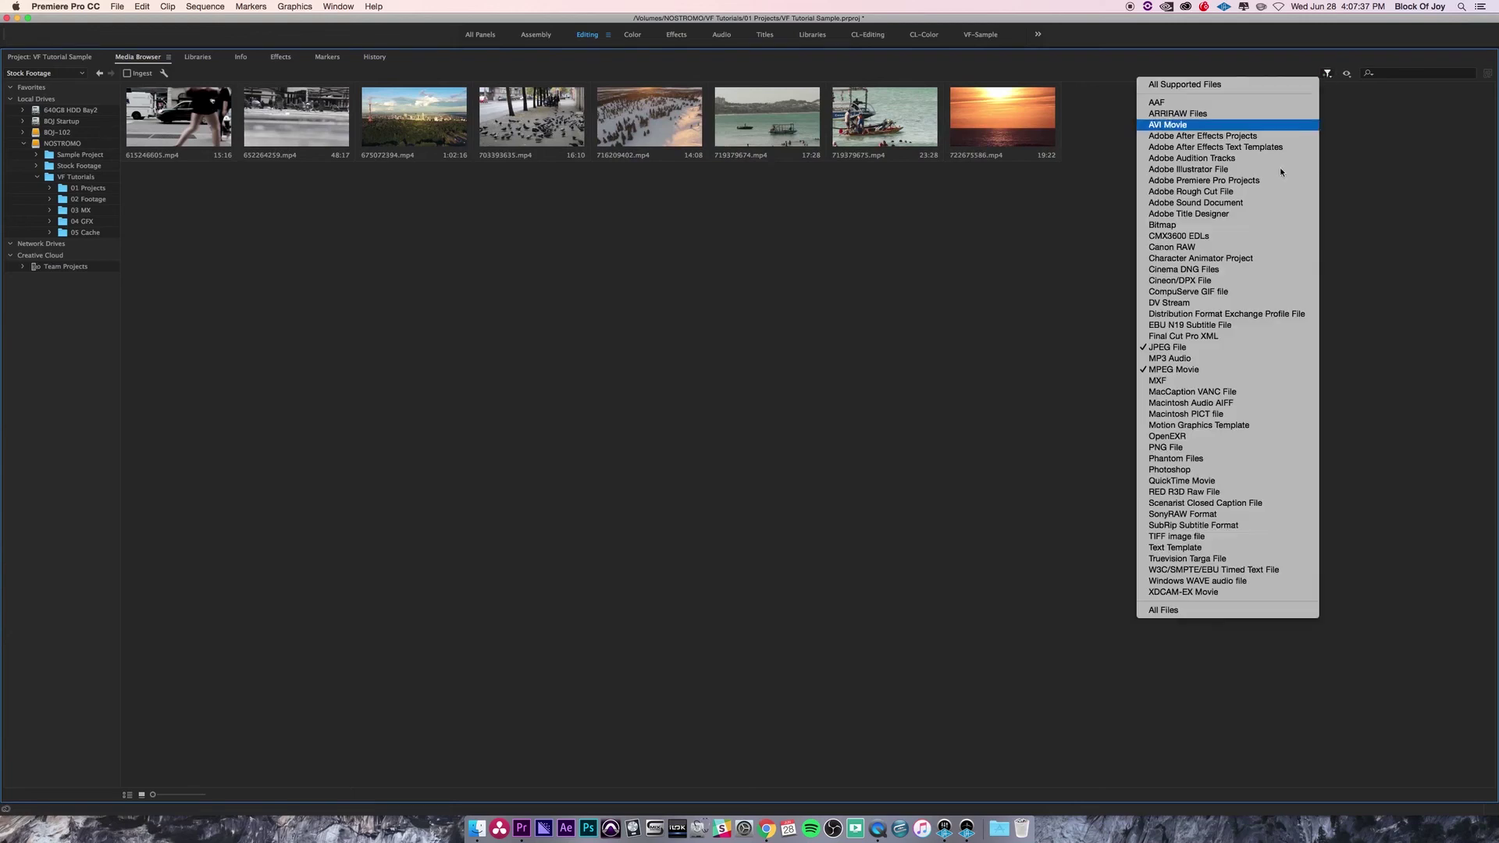
click(1177, 382)
click(1328, 73)
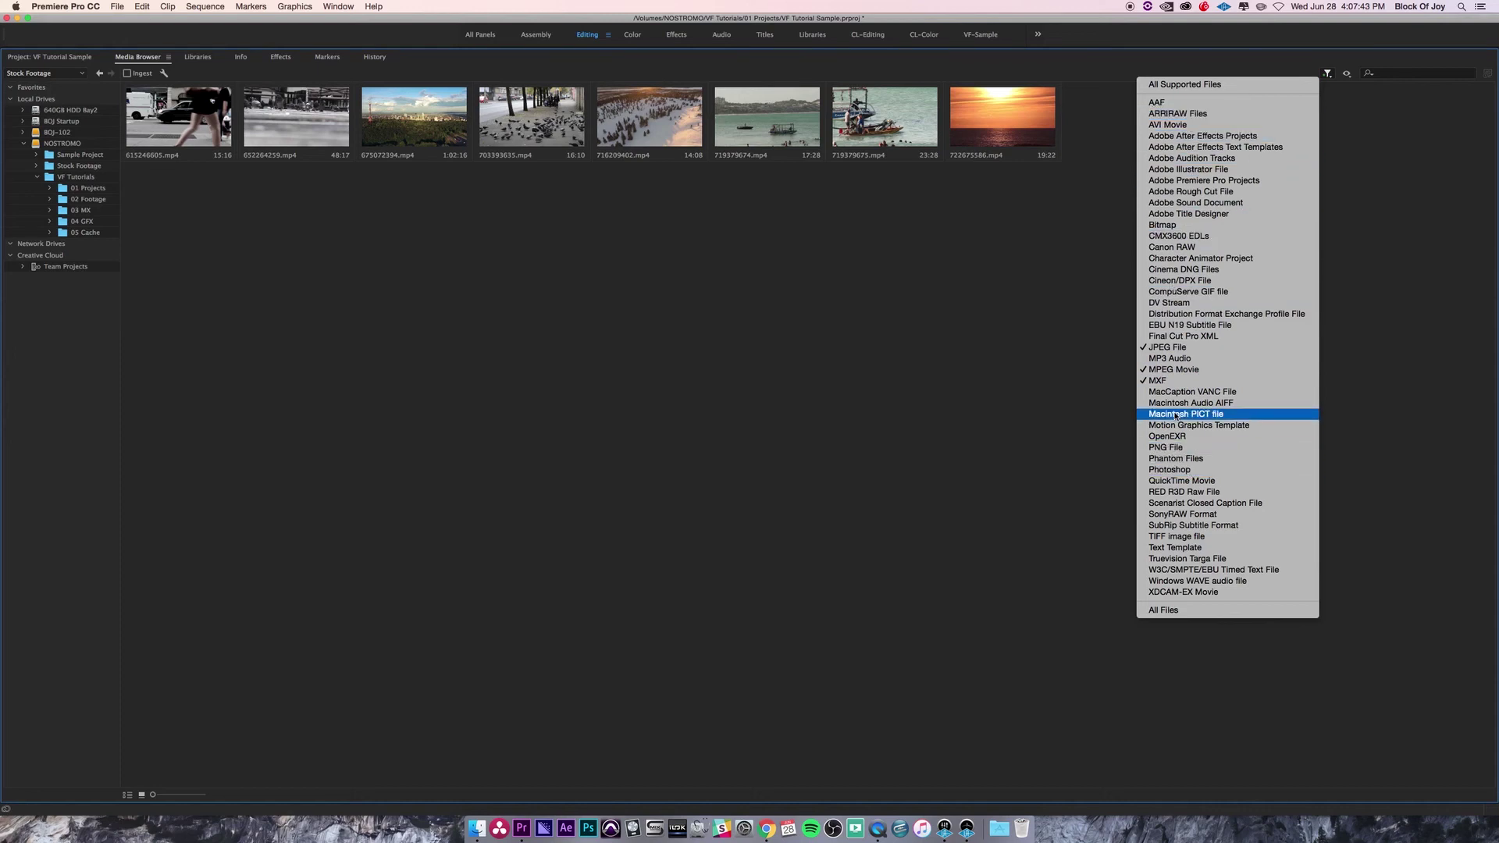
click(1175, 369)
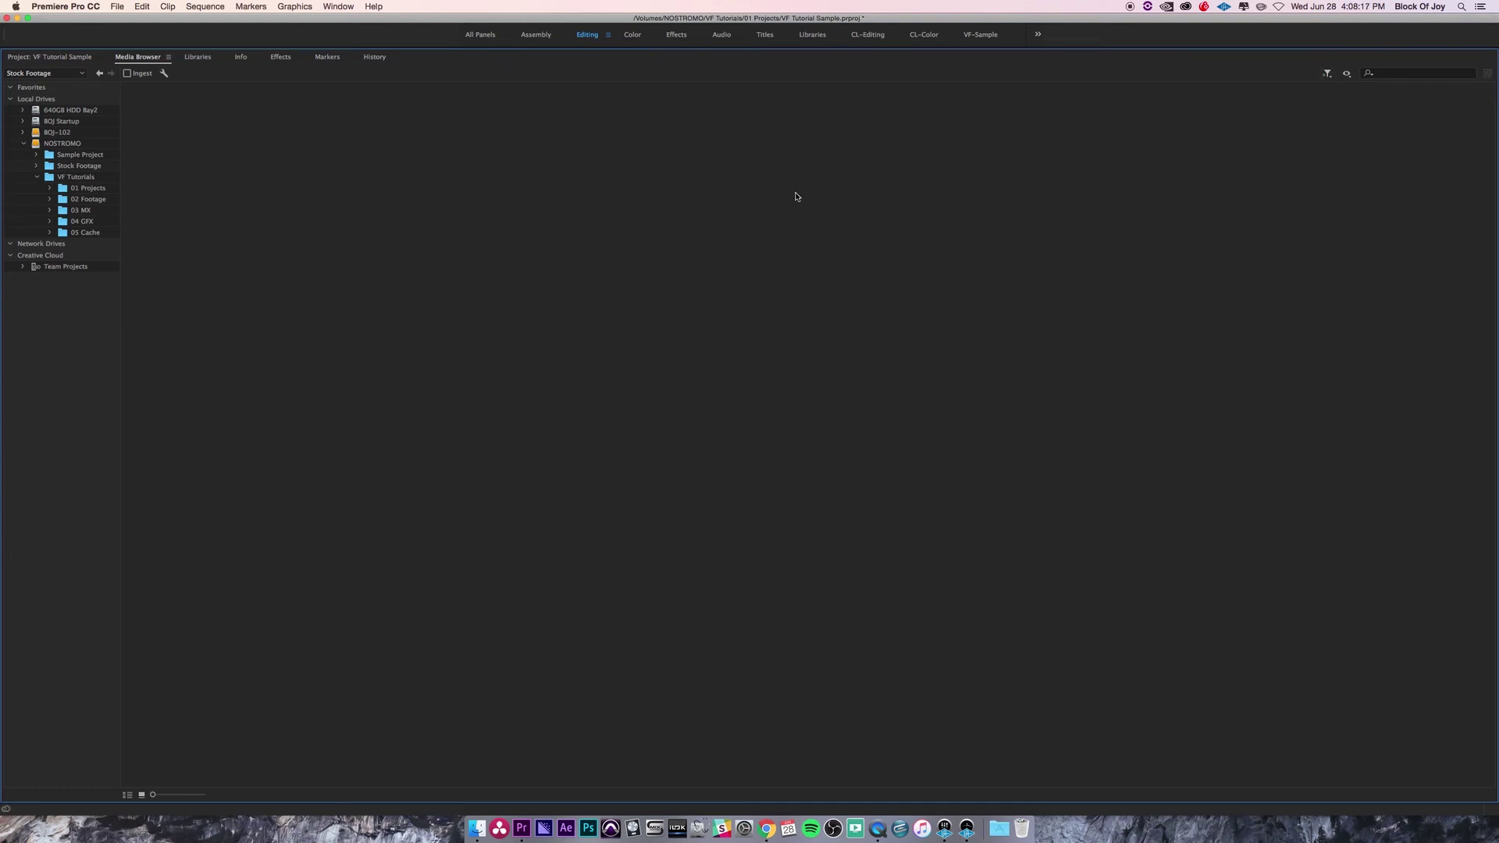
Open the Aerial folder in VF Tutorials > 02 Footage and set the displayed file types to All Supported Files.
click(76, 176)
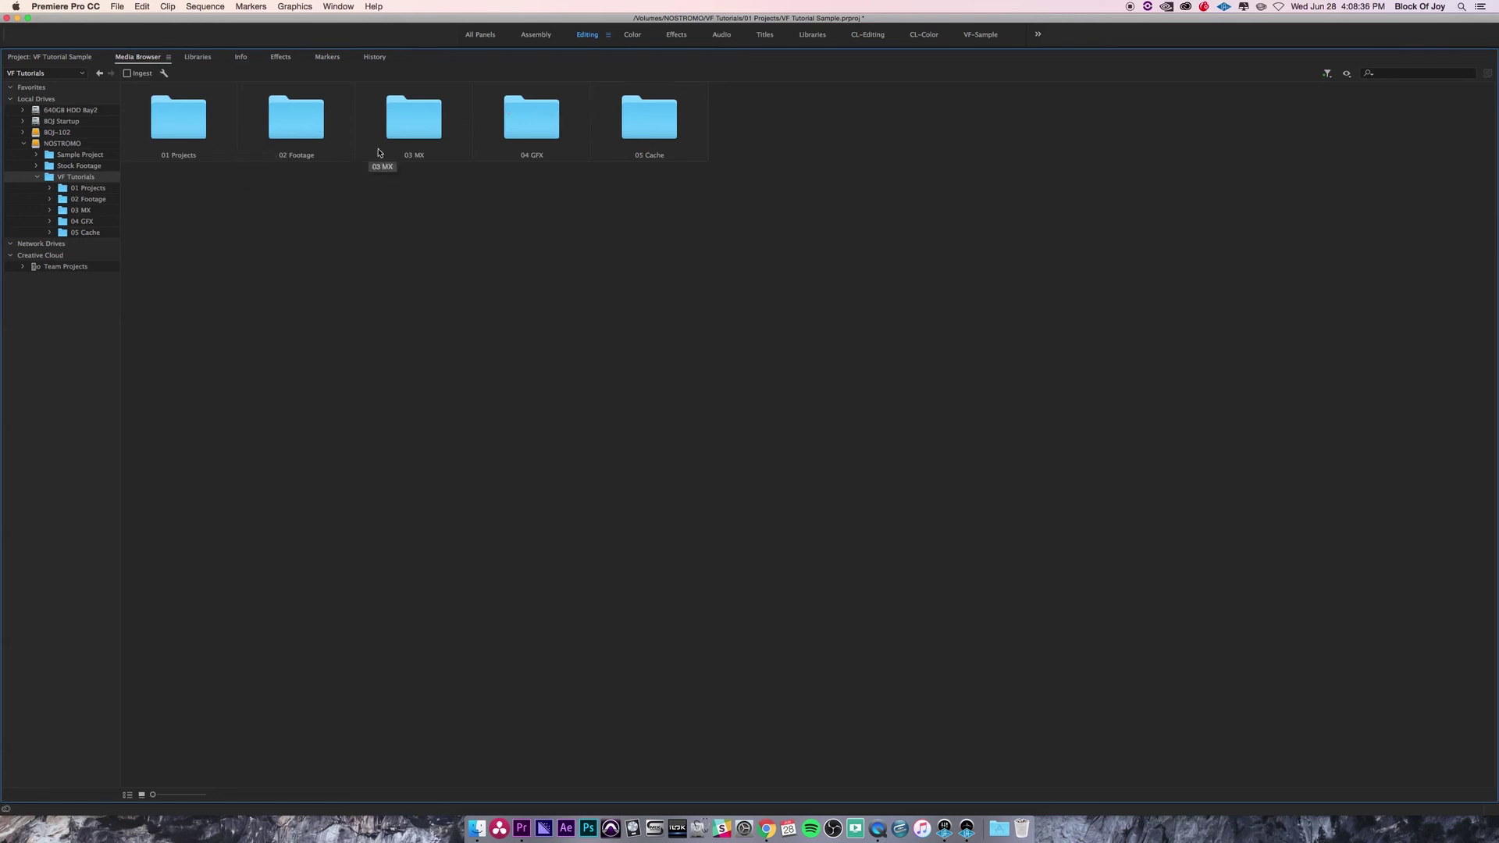
double_click(295, 124)
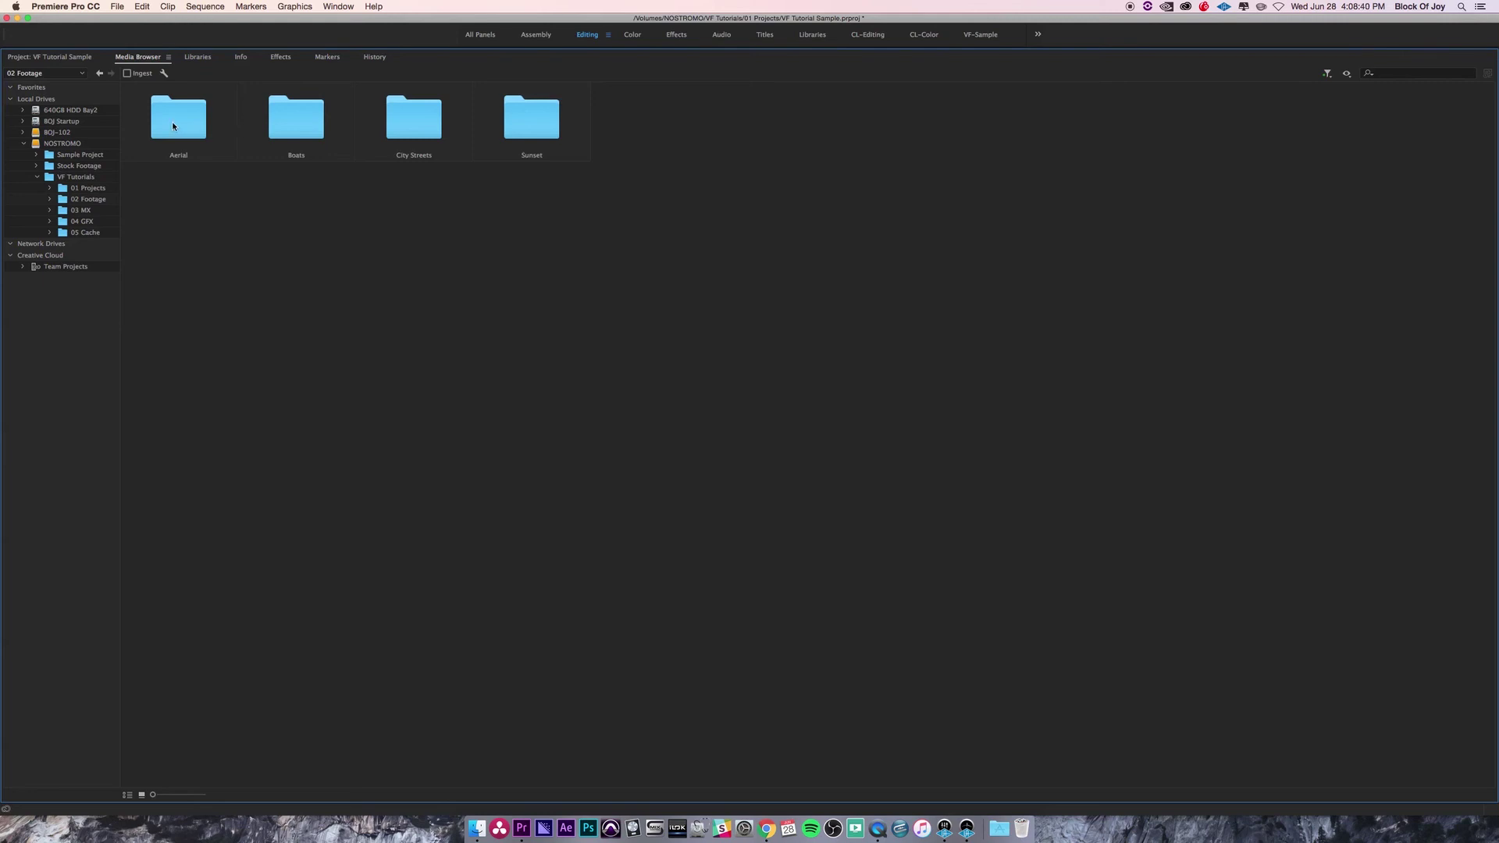
double_click(173, 125)
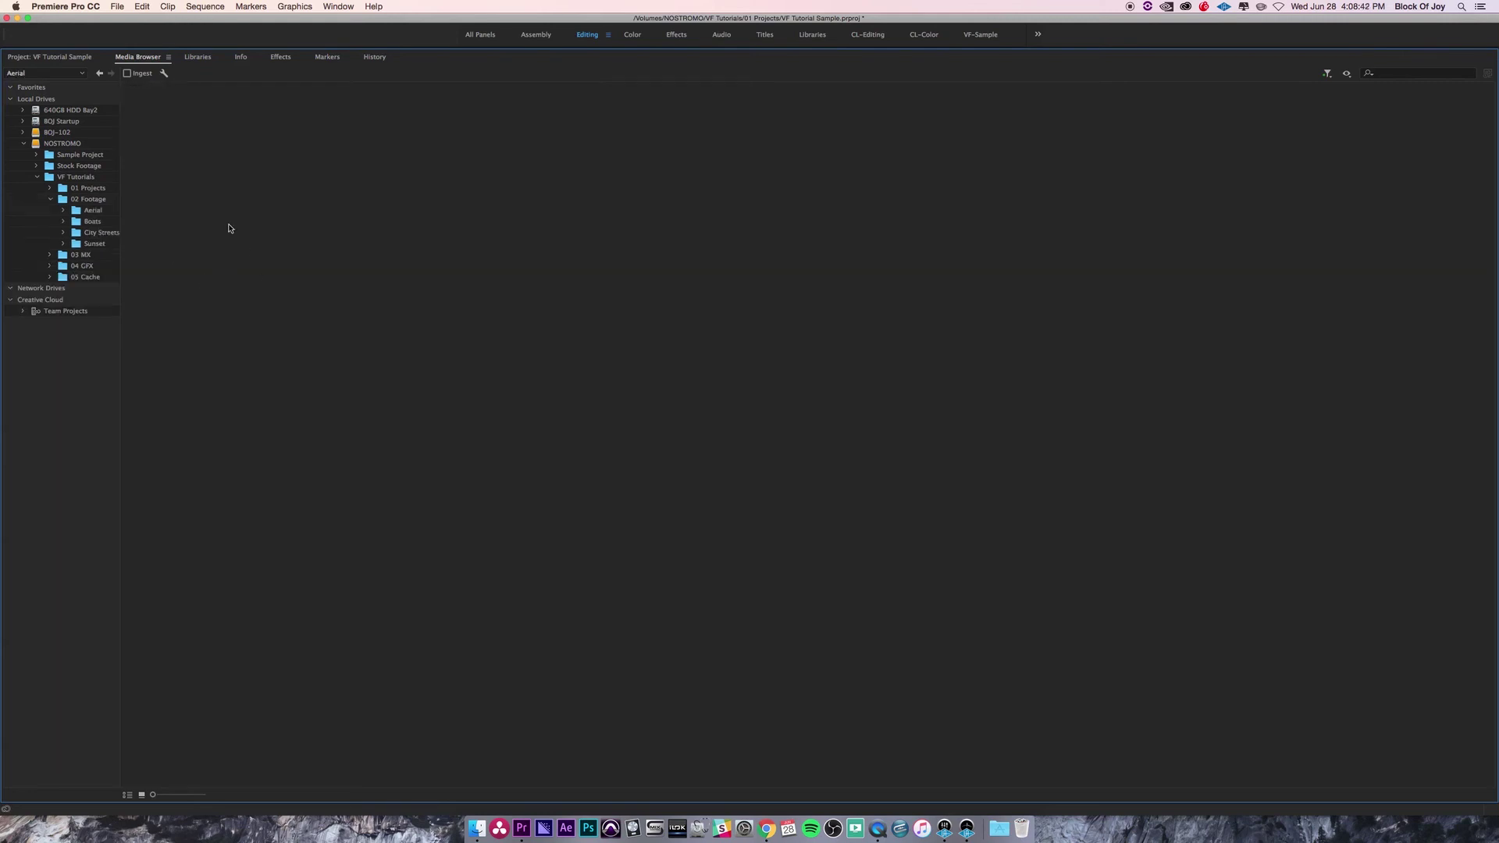
click(1328, 74)
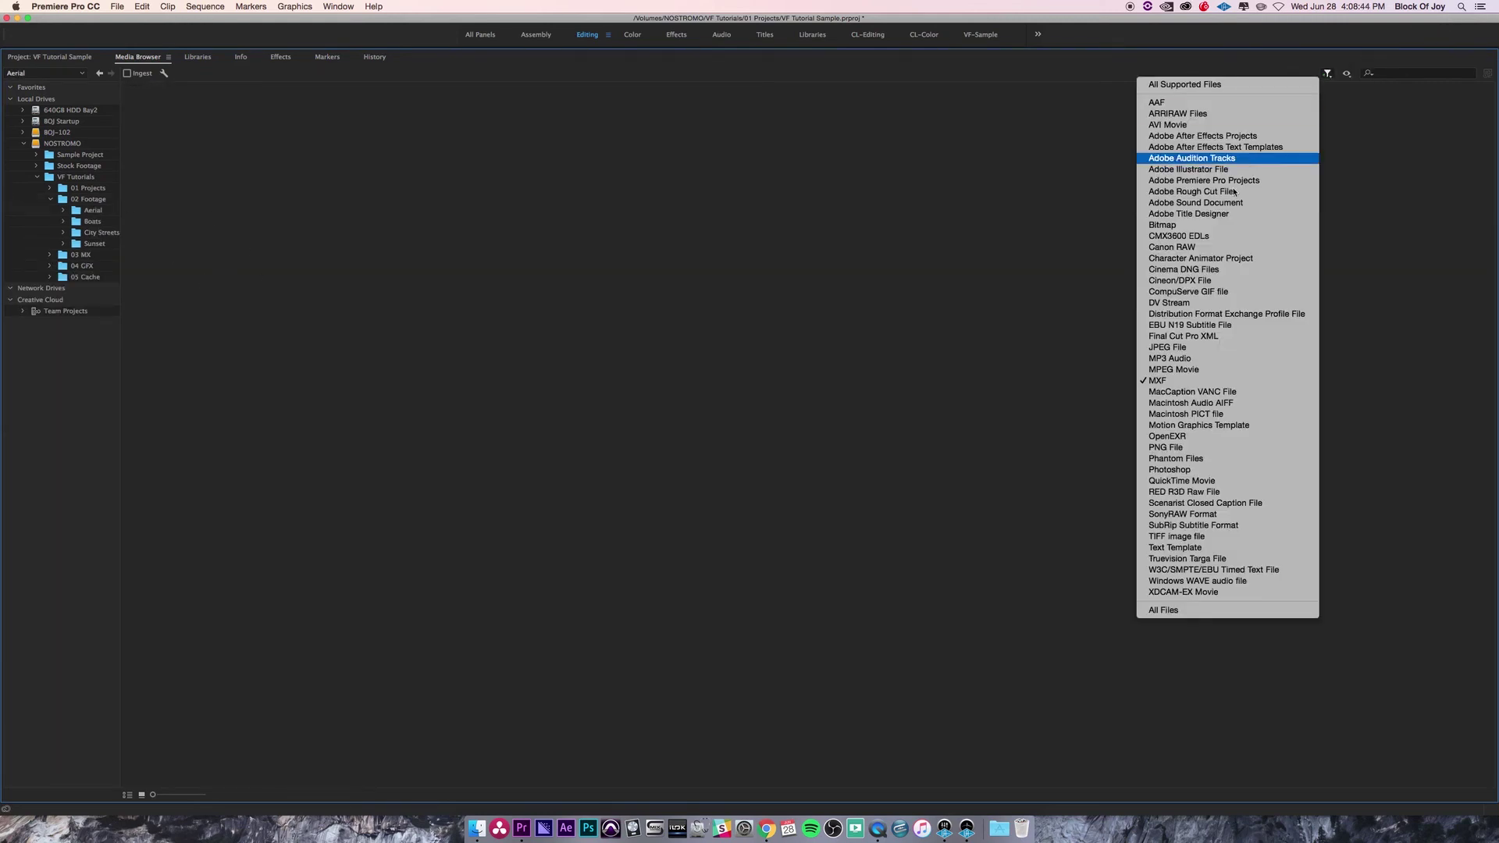
click(1173, 84)
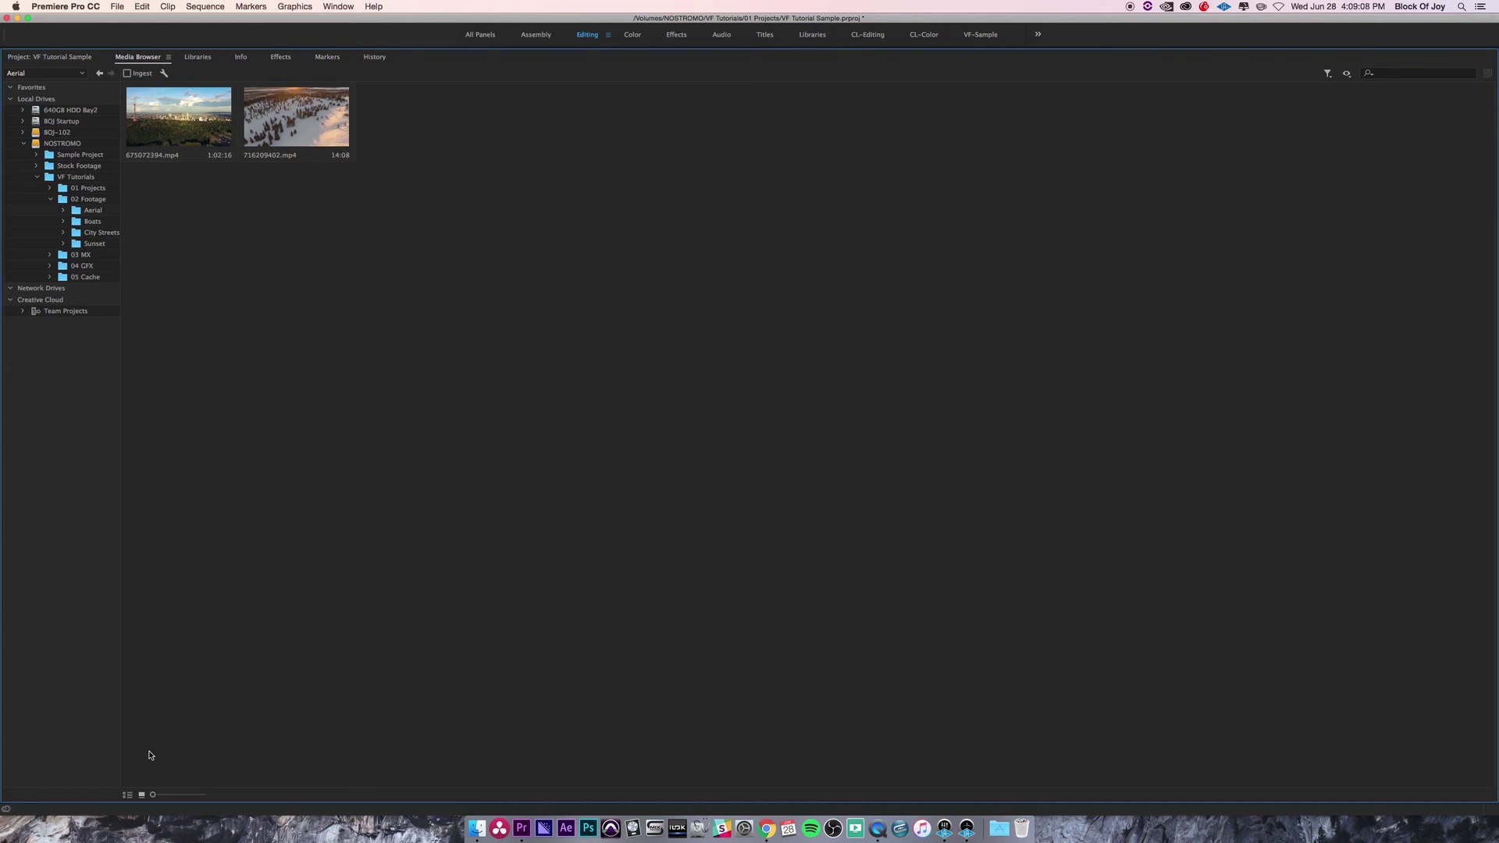
Show the folder contents from VF Tutorials through 02 Footage to Aerial as a list, comparing the Aerial clips with thumbnail view.
click(126, 795)
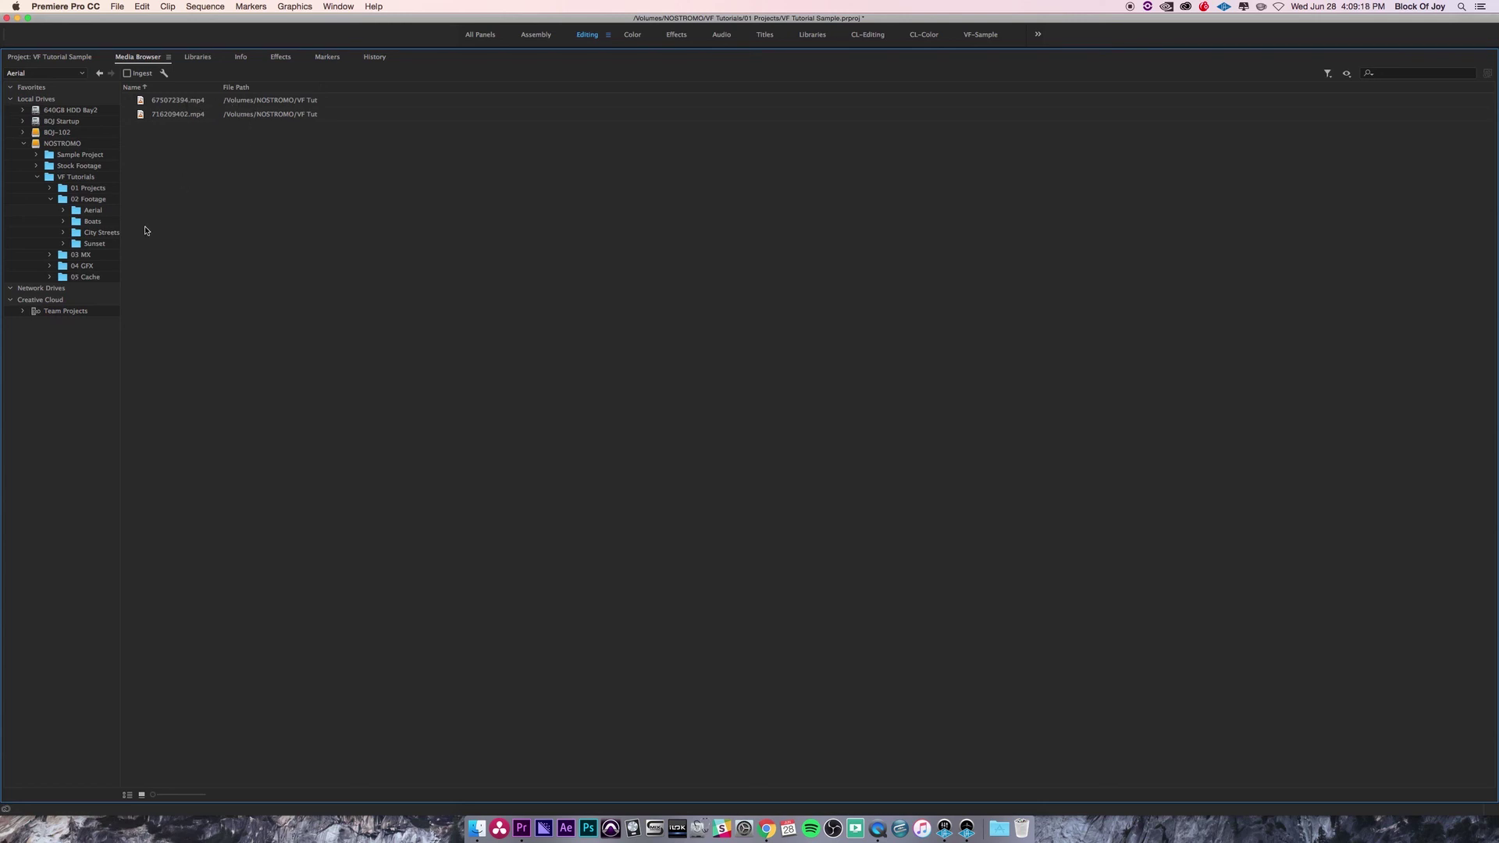
click(50, 179)
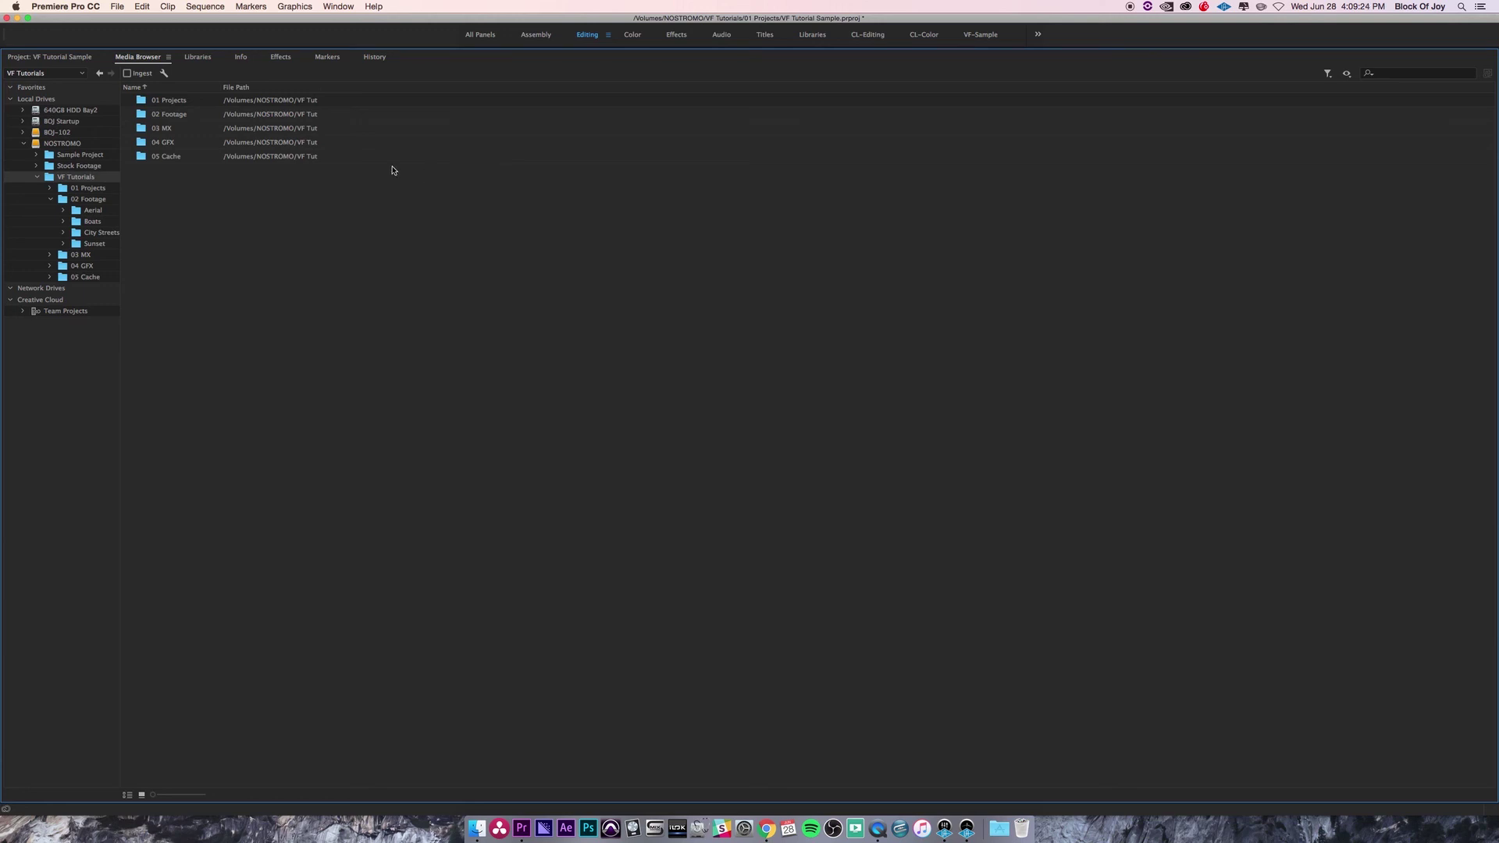
double_click(141, 115)
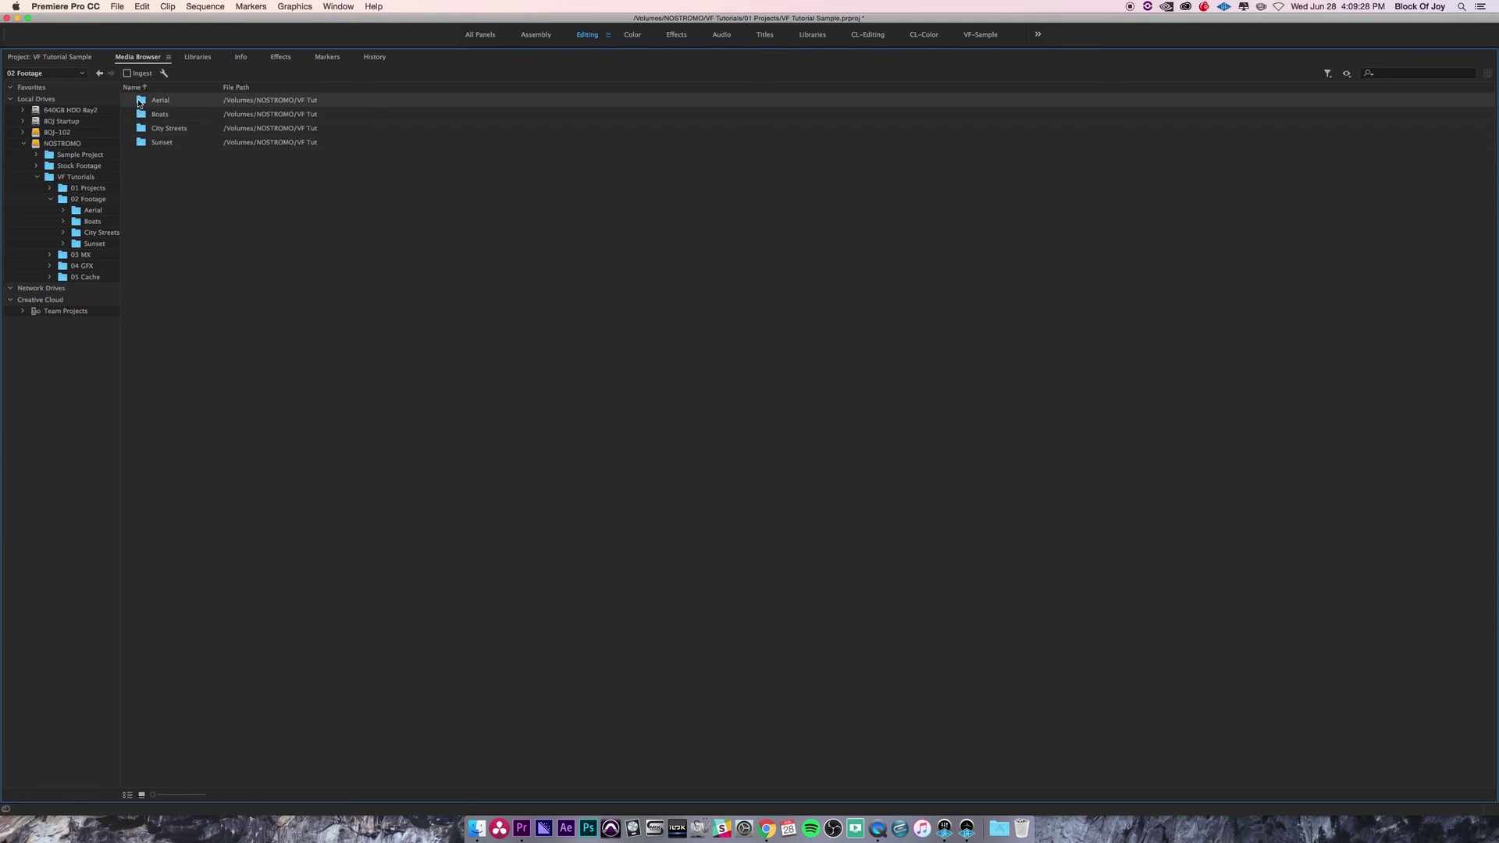
double_click(141, 102)
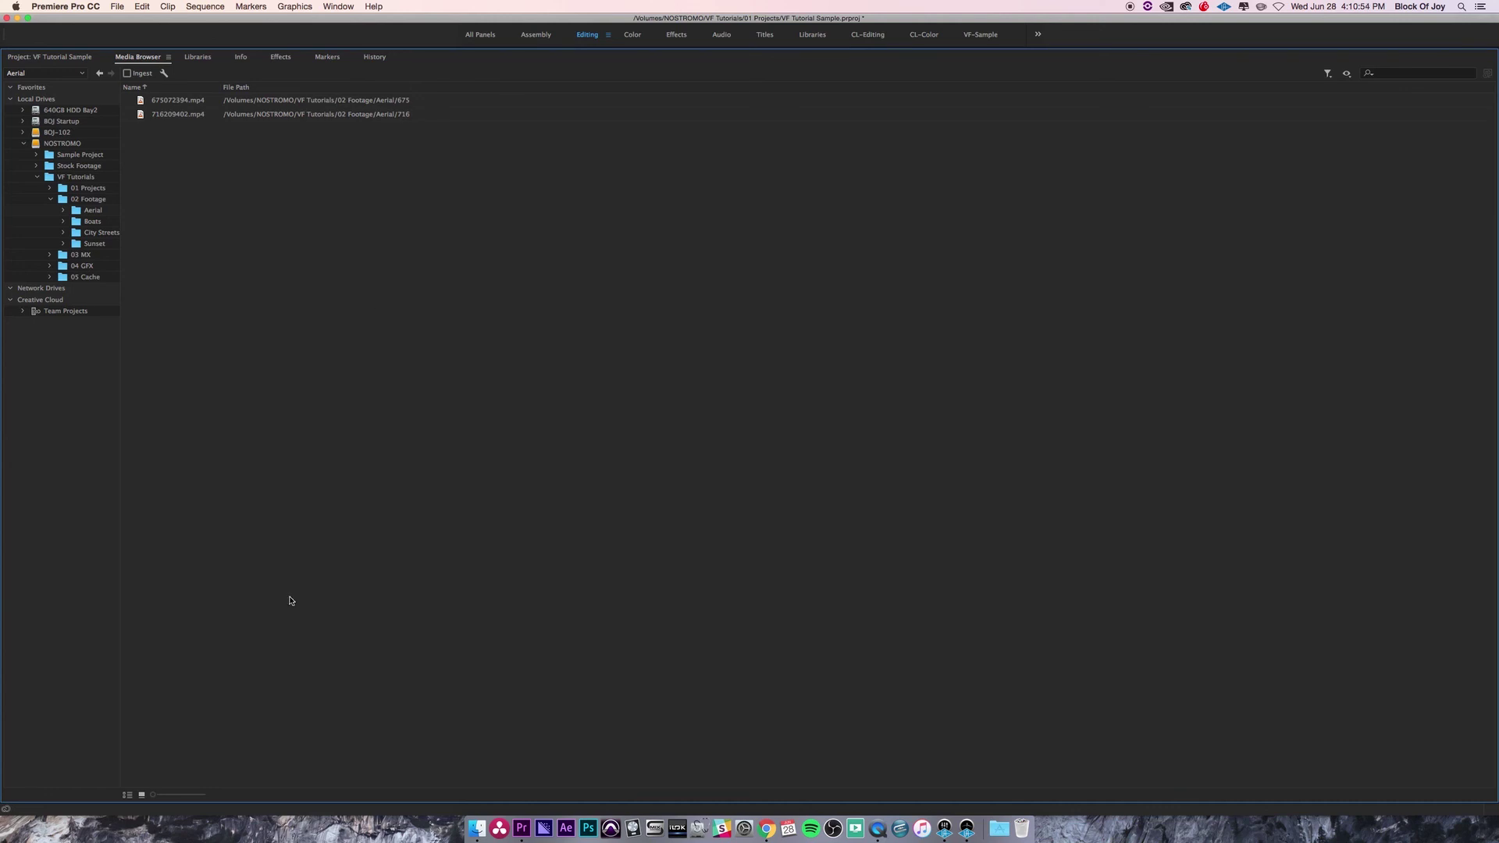
click(141, 795)
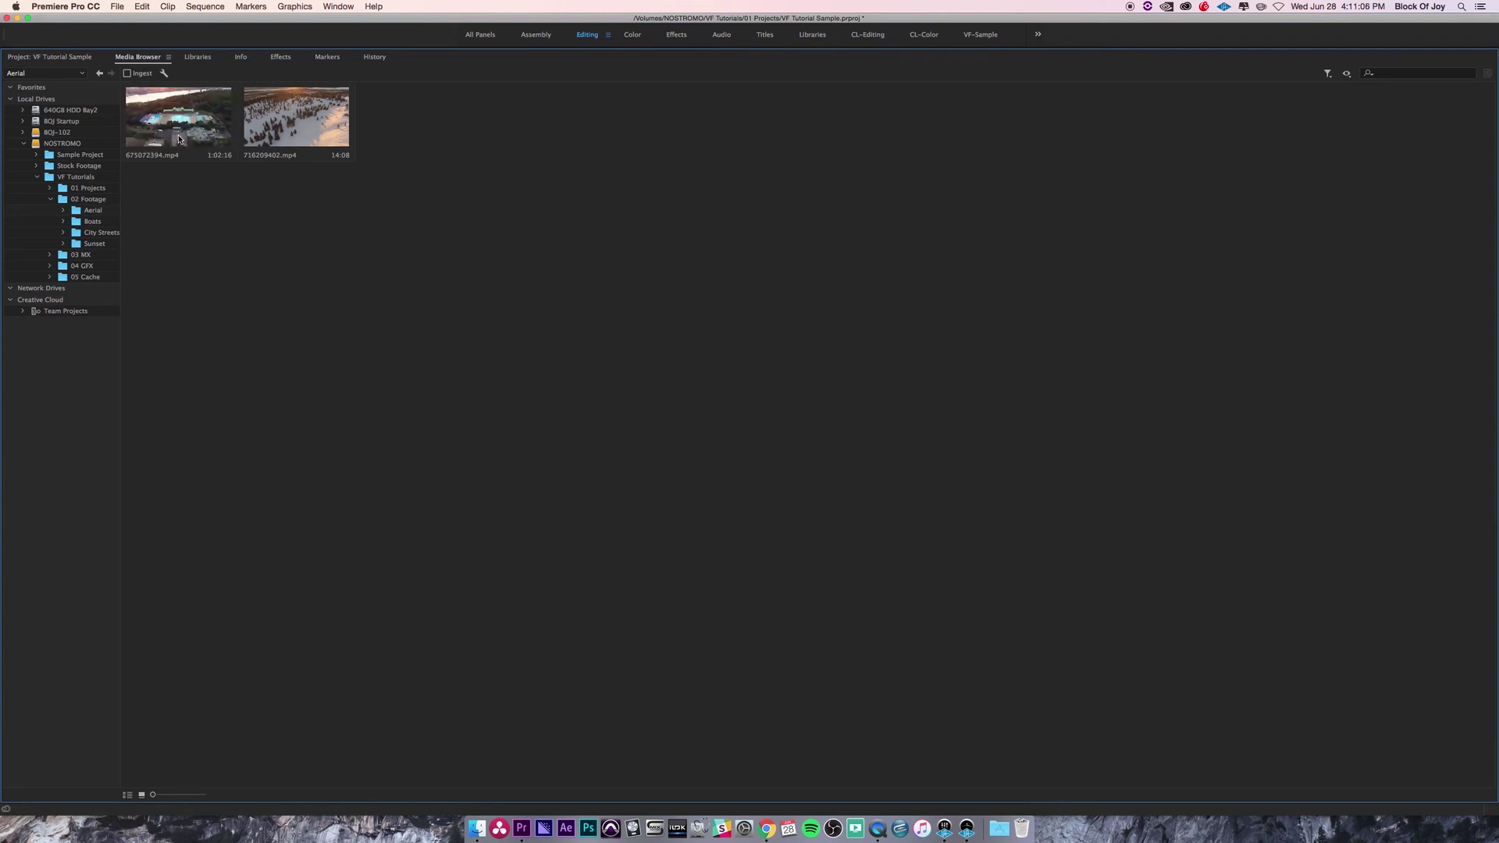
click(127, 795)
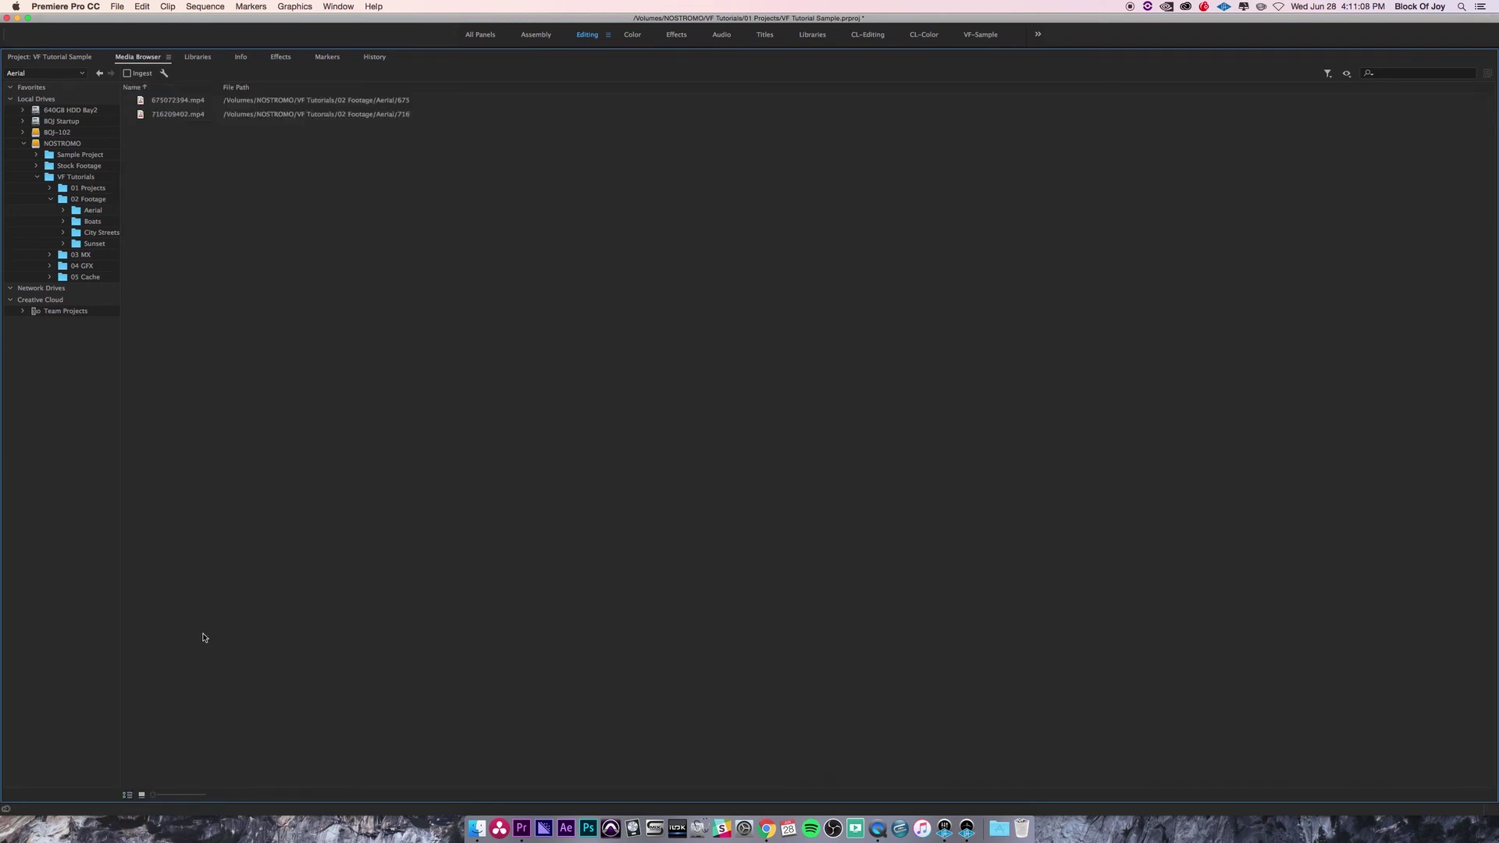